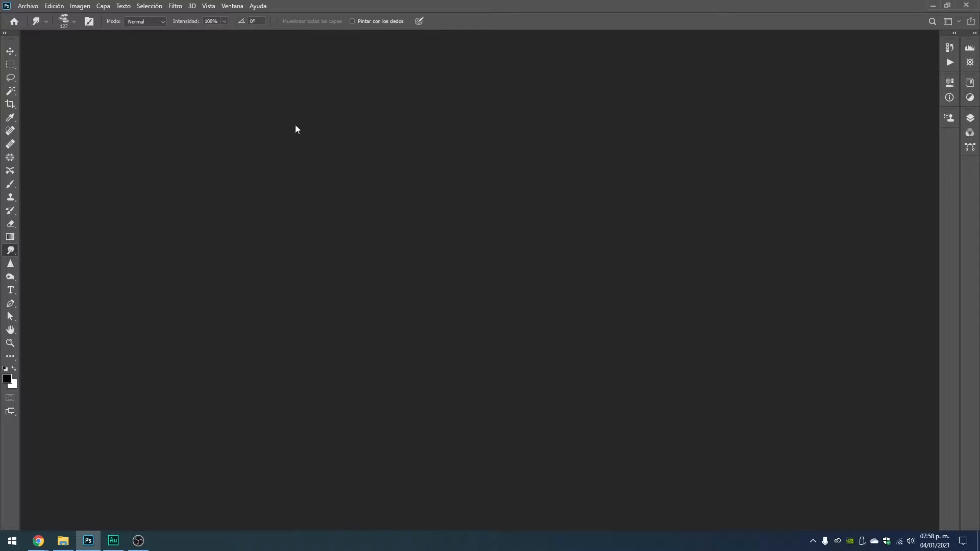
click(27, 6)
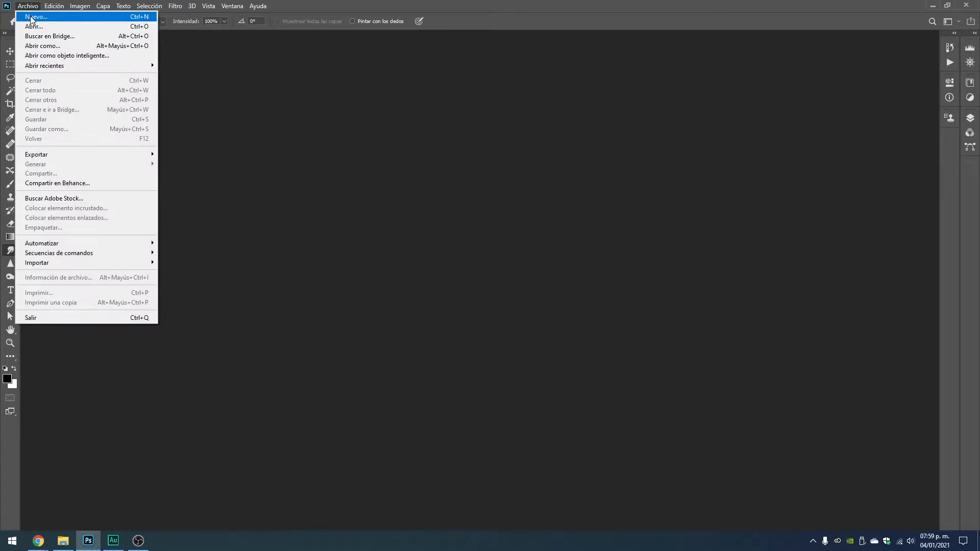
click(147, 20)
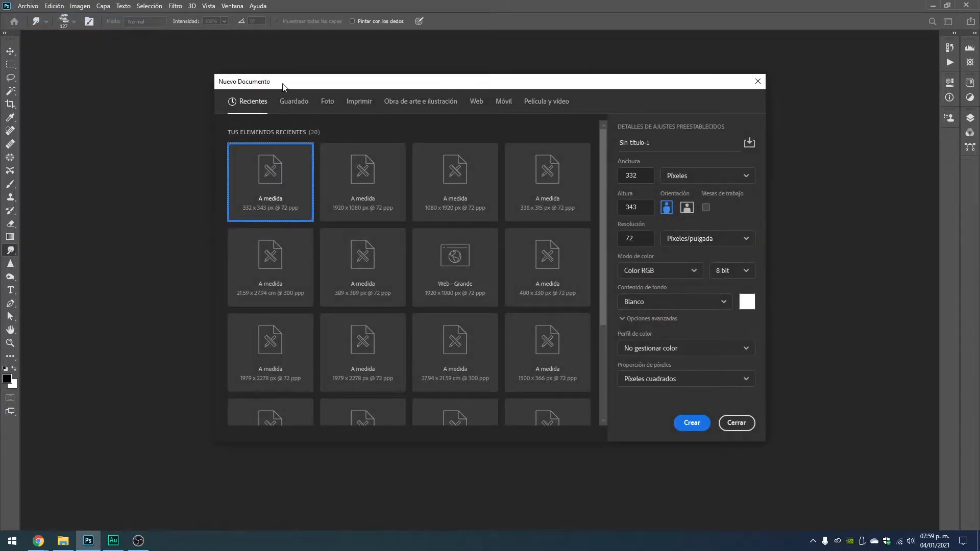
drag(464, 82, 500, 78)
mouse_move(640, 134)
mouse_down()
mouse_move(645, 237)
mouse_move(644, 122)
mouse_up()
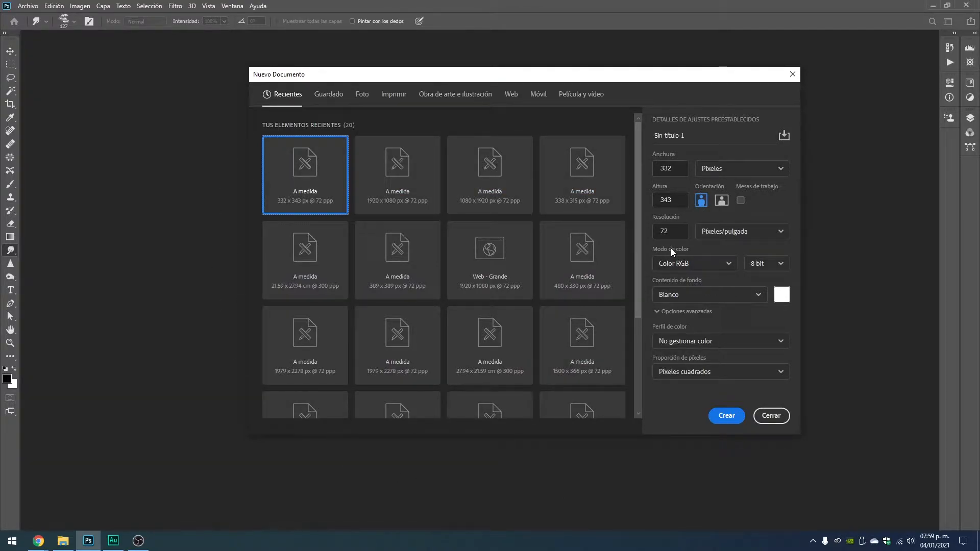
click(772, 416)
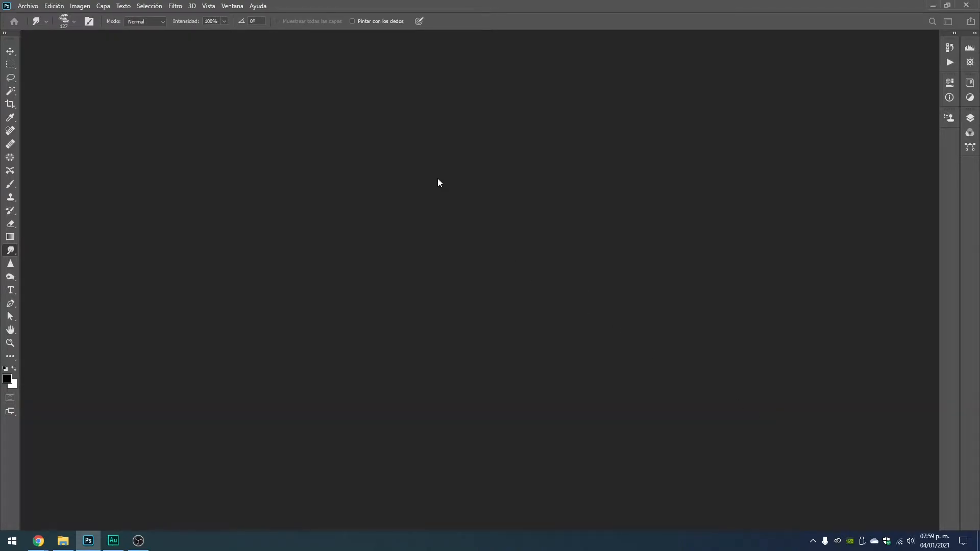
Step: Check the installed Photoshop version in the program's About information, and close it
click(232, 7)
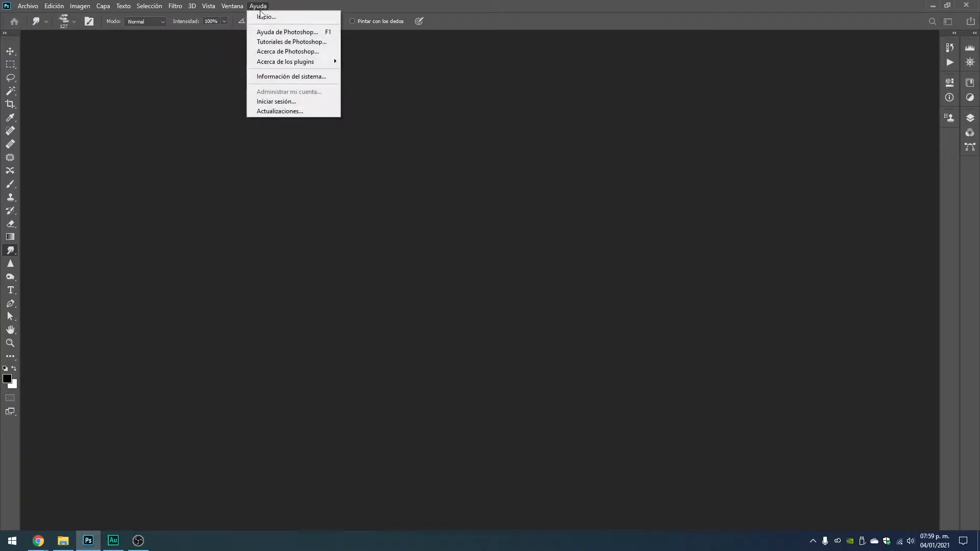
click(277, 52)
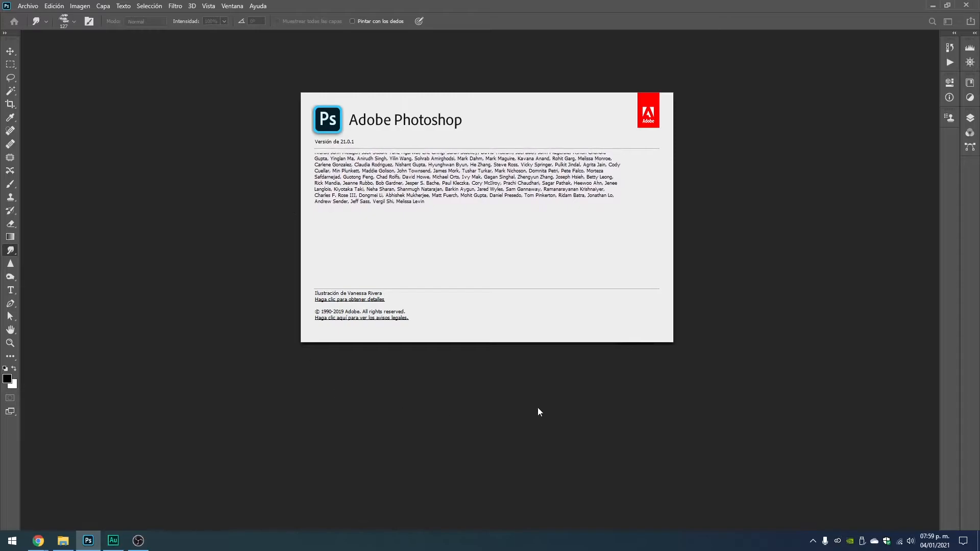
click(714, 153)
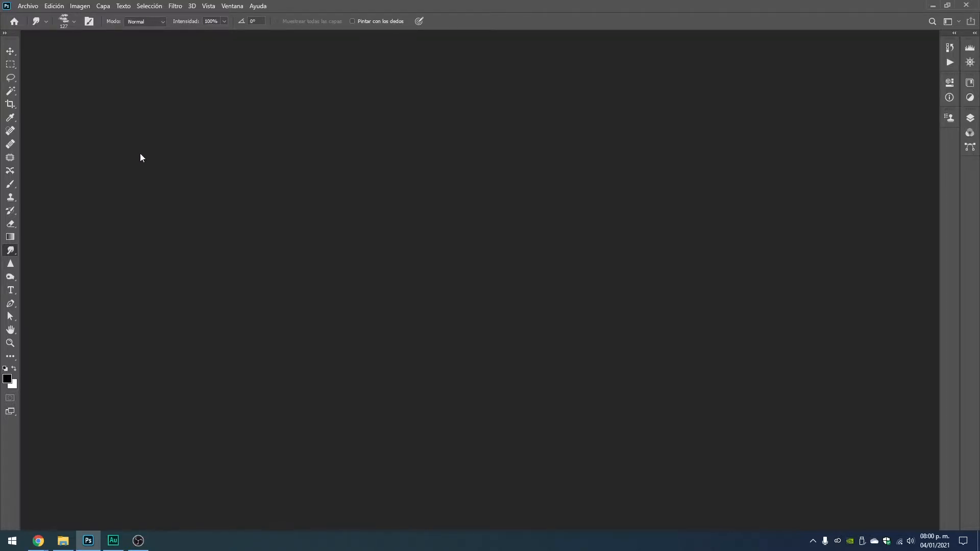
Step: Start setting up a new document and display the blank document presets for photos
click(28, 7)
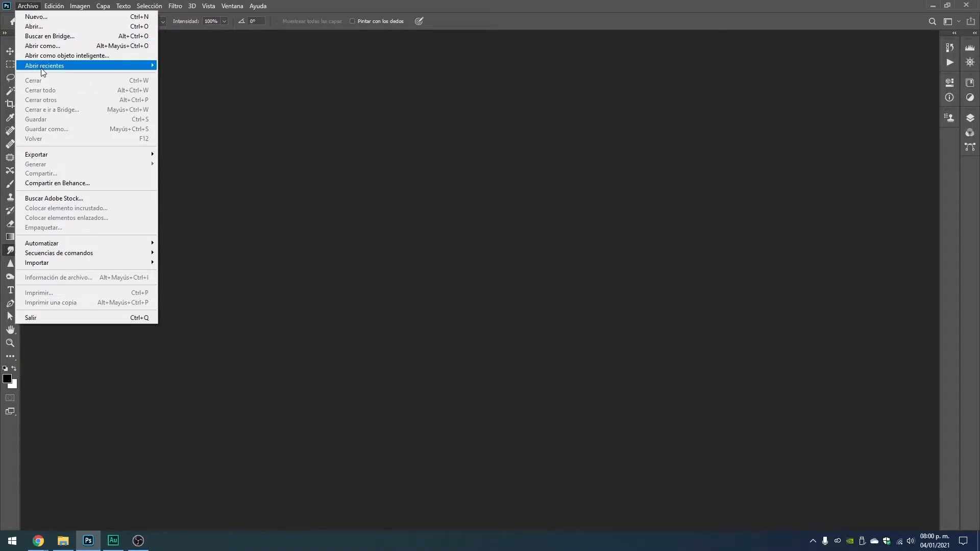
click(34, 18)
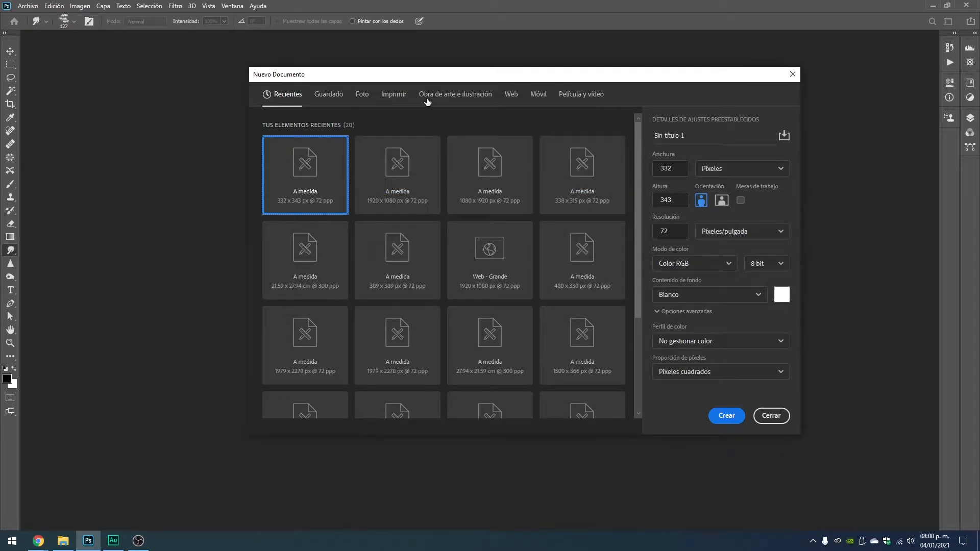
drag(682, 78, 699, 75)
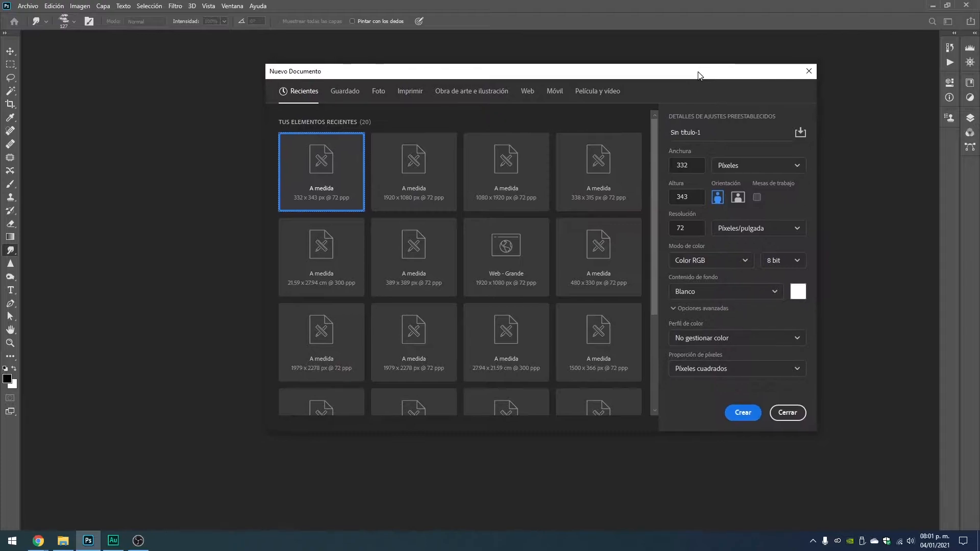
drag(414, 77, 387, 72)
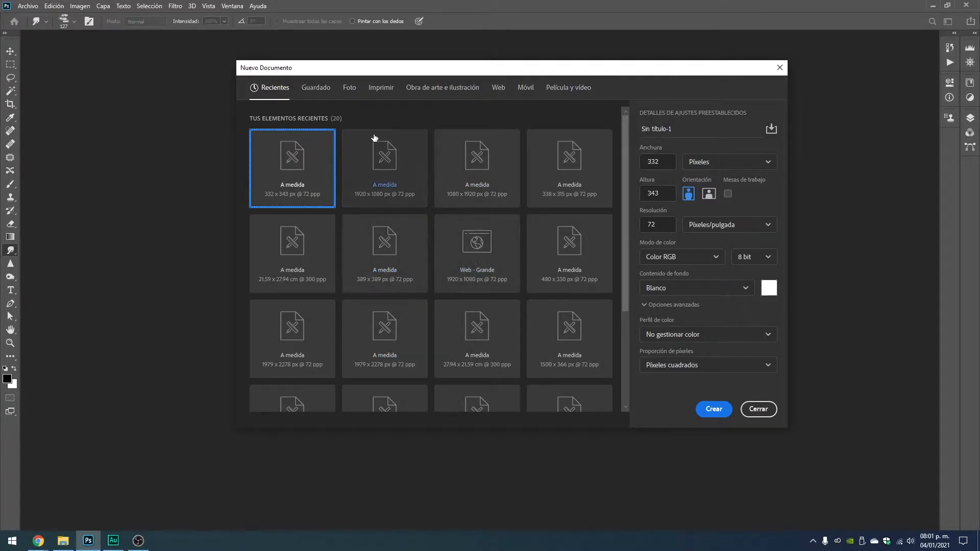
click(351, 90)
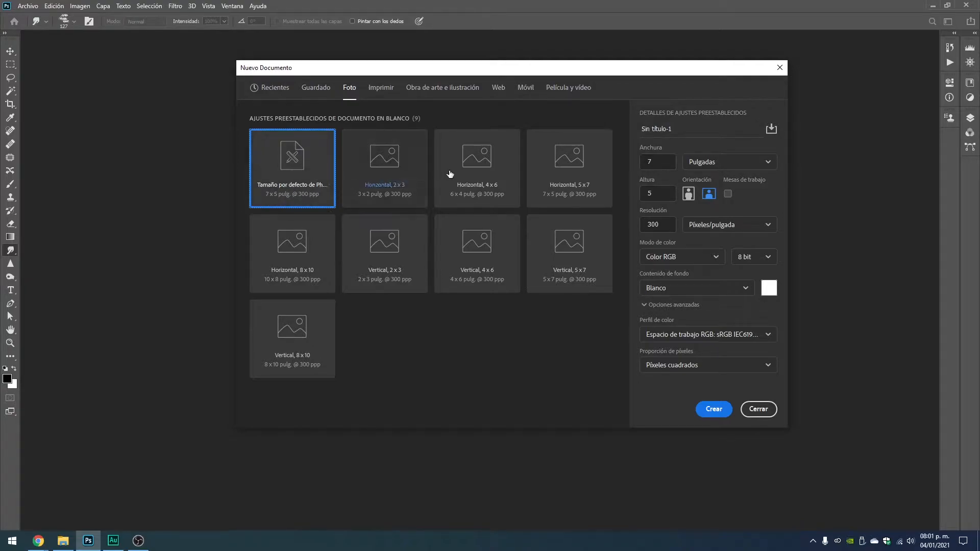
mouse_move(430, 68)
mouse_down()
mouse_move(407, 60)
mouse_move(447, 75)
mouse_up()
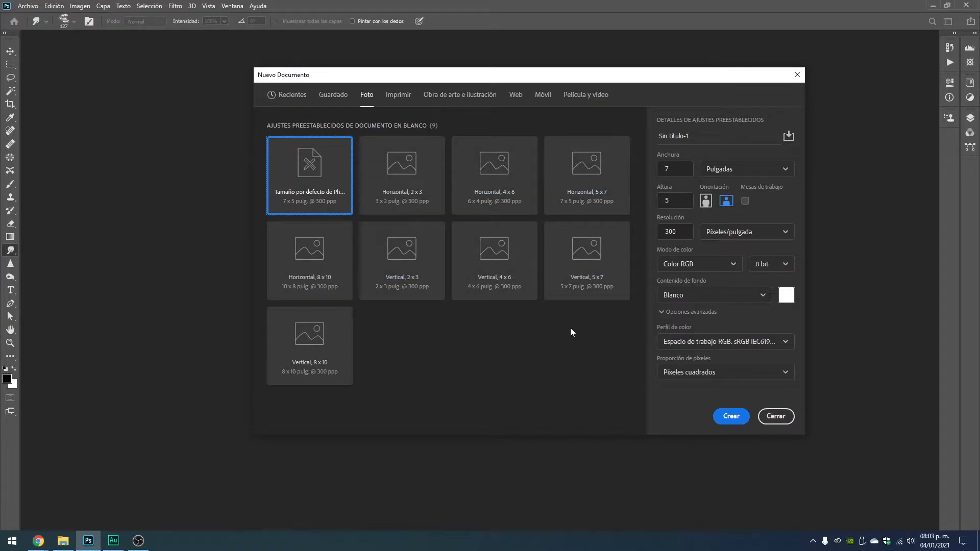
Step: Examine the dimensions of the horizontal and vertical photo presets one by one, ending on Horizontal, 8 x 10
click(416, 179)
click(489, 178)
click(583, 176)
click(326, 259)
click(420, 267)
click(477, 264)
click(586, 273)
click(344, 354)
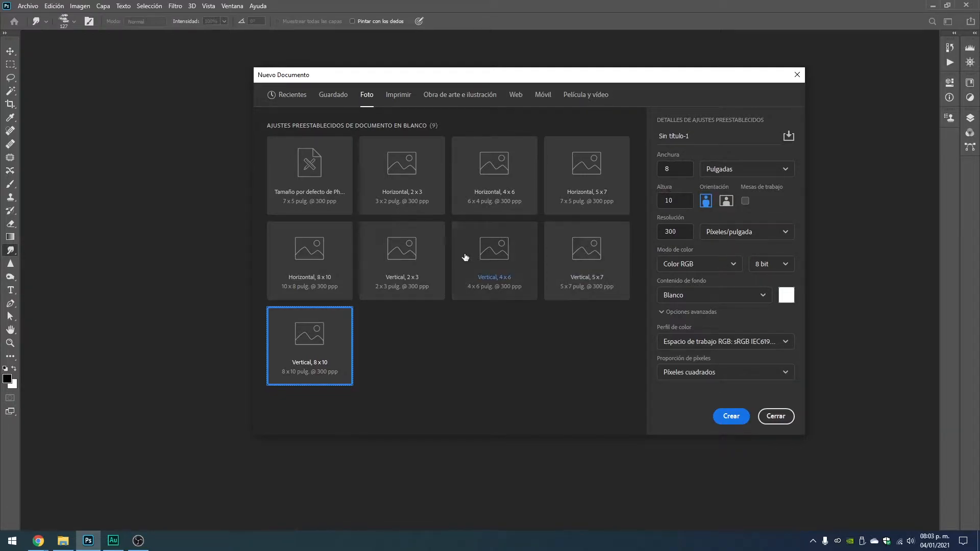
click(511, 270)
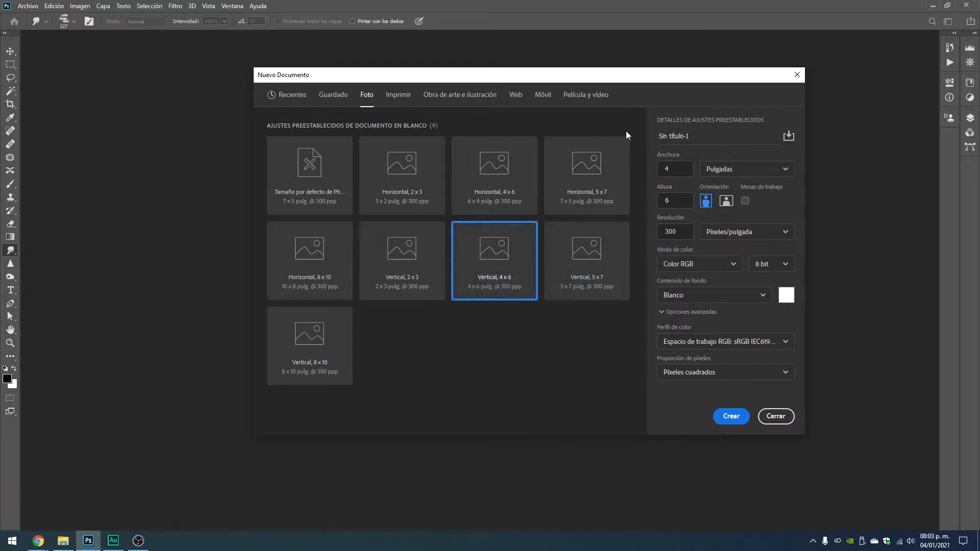
click(570, 278)
click(404, 276)
click(333, 262)
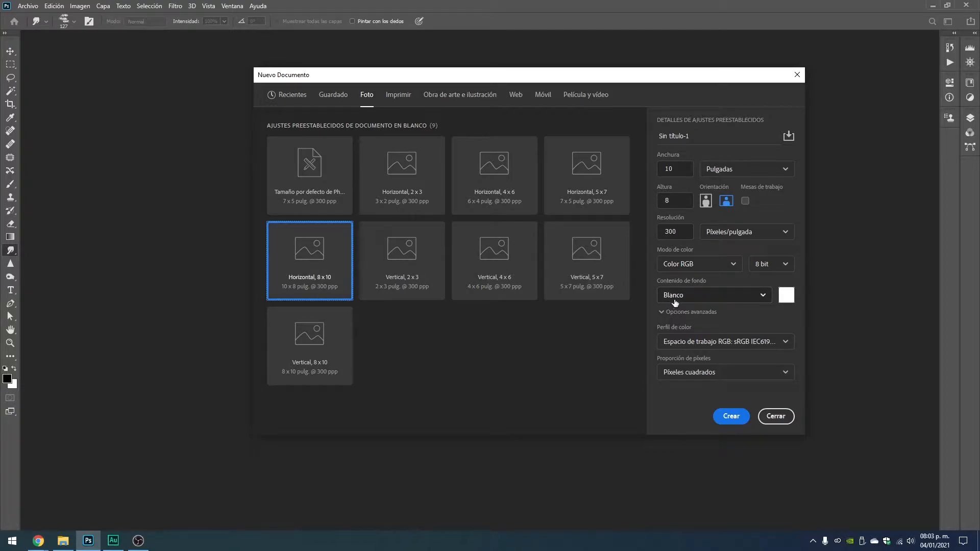
Step: Examine the available colour modes and background content options for the new document without changing them
click(734, 265)
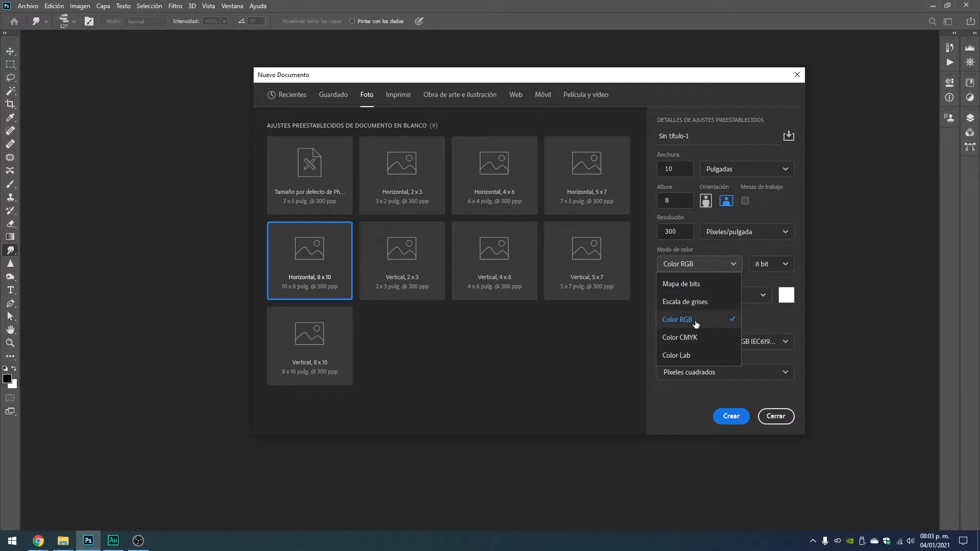
click(782, 249)
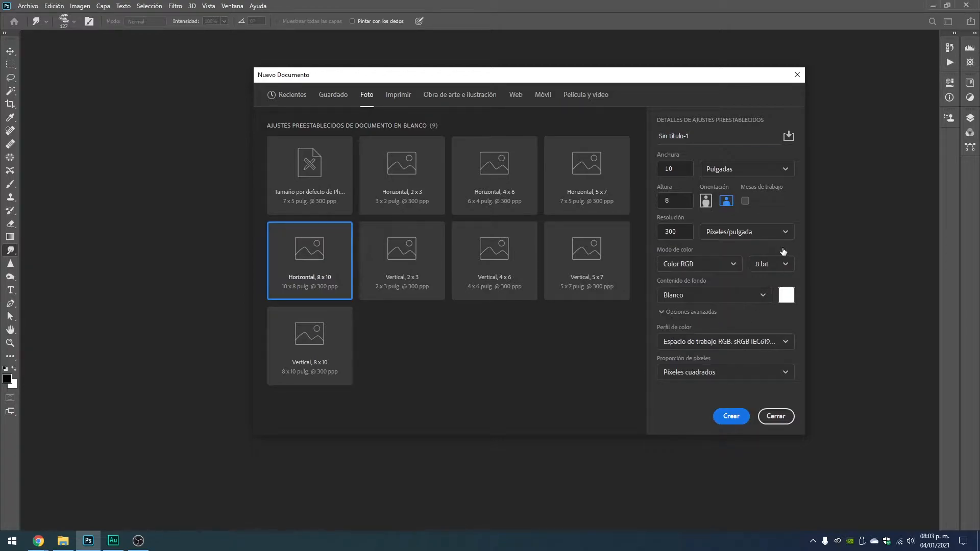
click(763, 295)
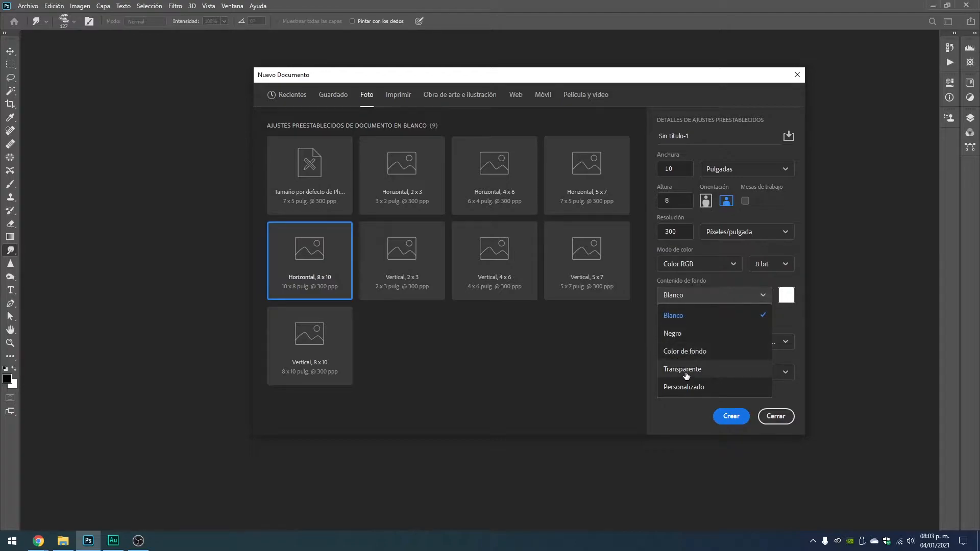
click(682, 295)
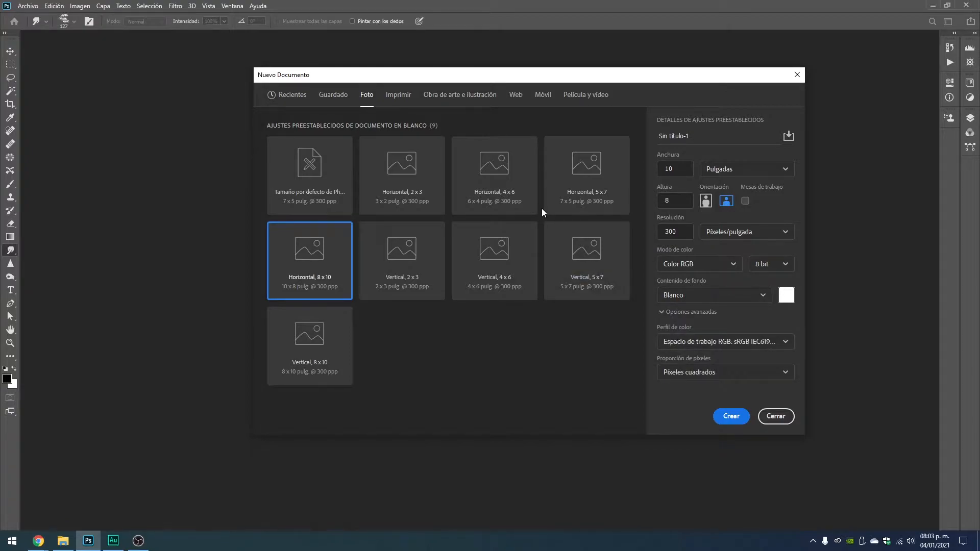
Step: Examine the print presets, comparing Legal, Tabloide, A6 and A5, and end on Carta
click(403, 95)
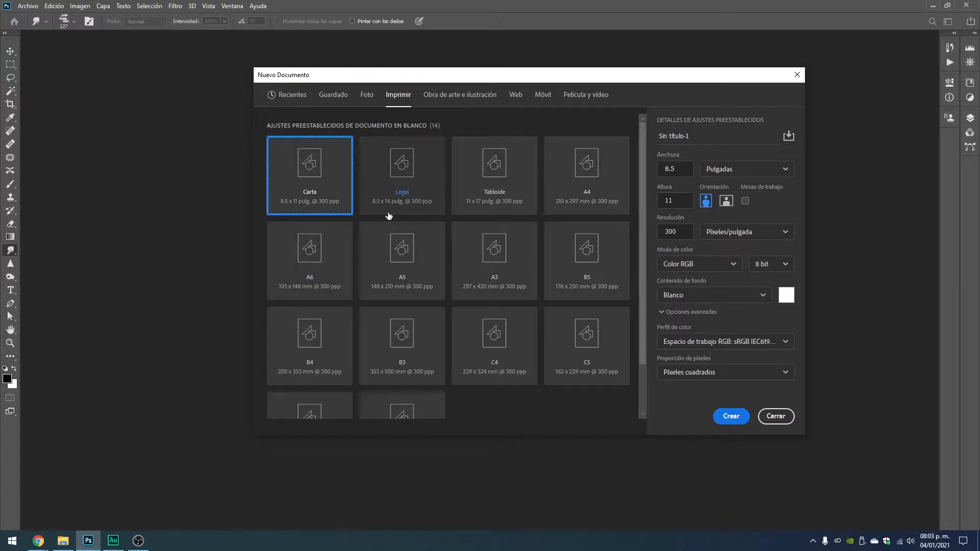
mouse_move(641, 147)
mouse_down()
mouse_move(641, 192)
mouse_move(643, 136)
mouse_up()
scroll(501, 350, down, 1)
scroll(490, 359, up, 1)
click(408, 183)
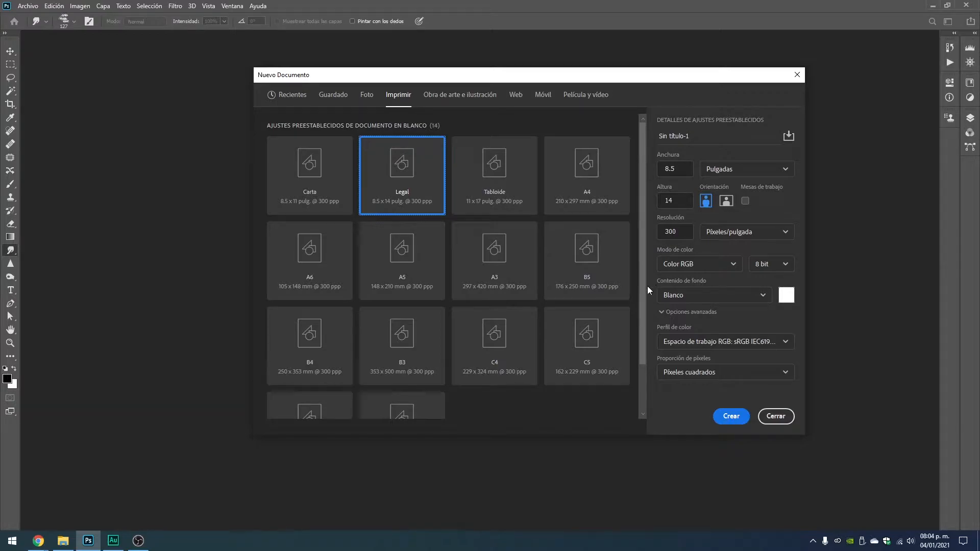
click(313, 183)
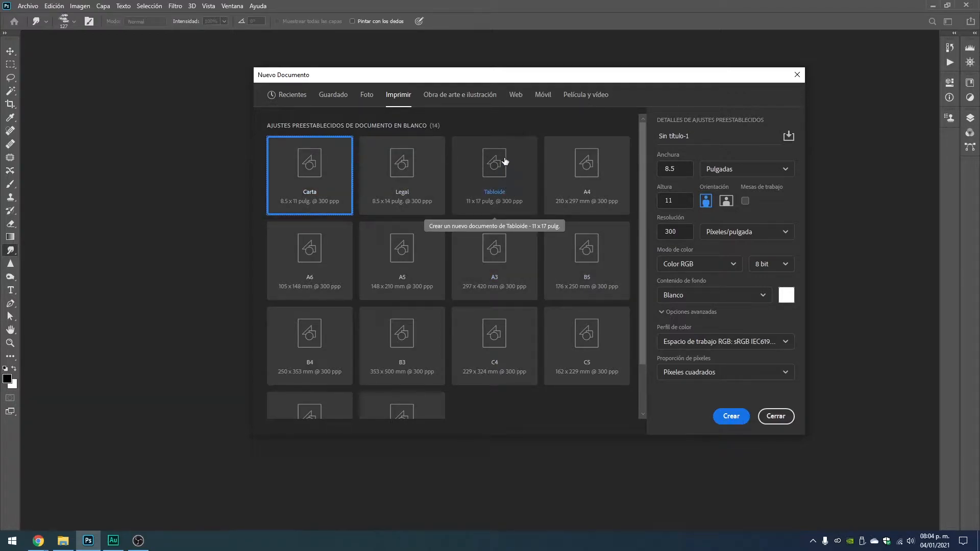
click(499, 179)
click(402, 190)
click(309, 185)
click(312, 245)
click(406, 253)
click(411, 190)
click(312, 179)
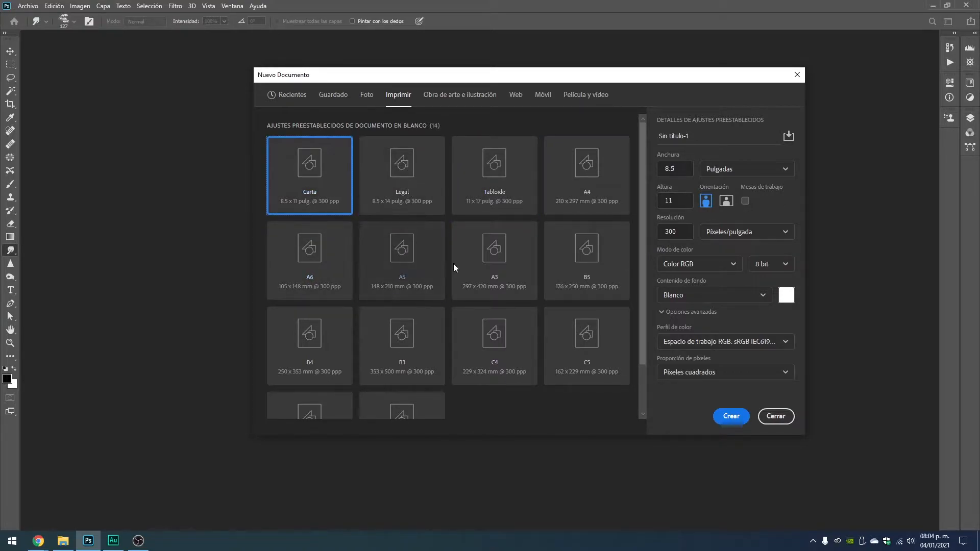
Step: Pick the Póster preset from the art and illustration presets and set its measurement unit to centimetres
click(466, 97)
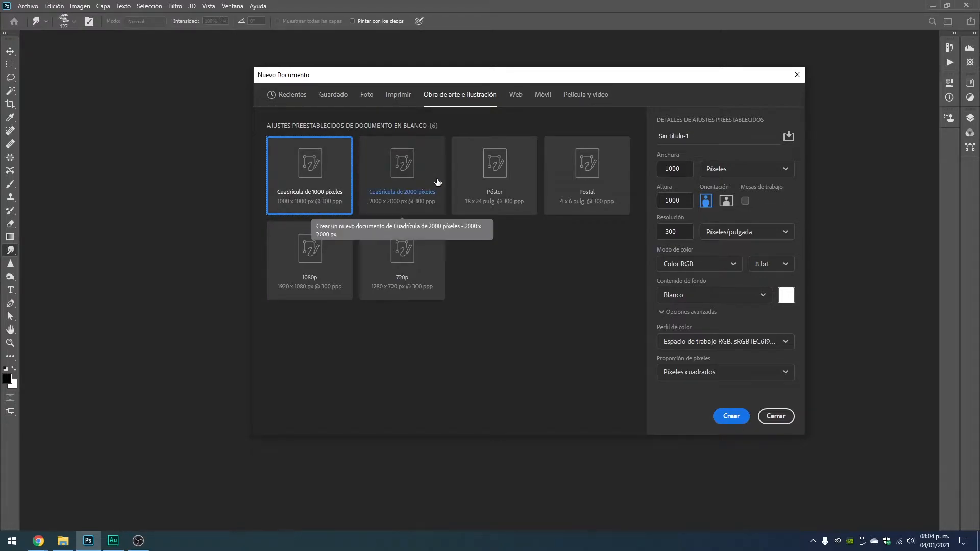
click(507, 173)
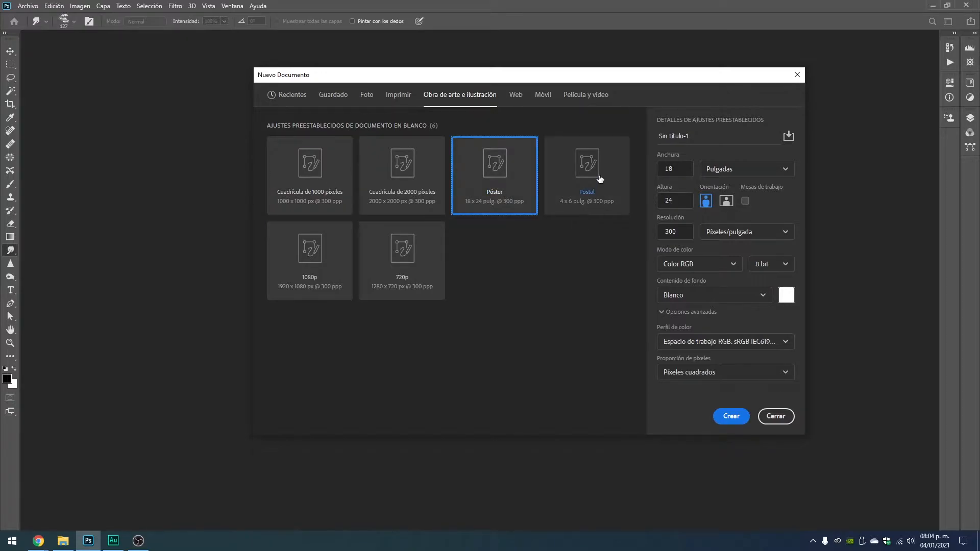
click(599, 179)
click(486, 187)
click(785, 169)
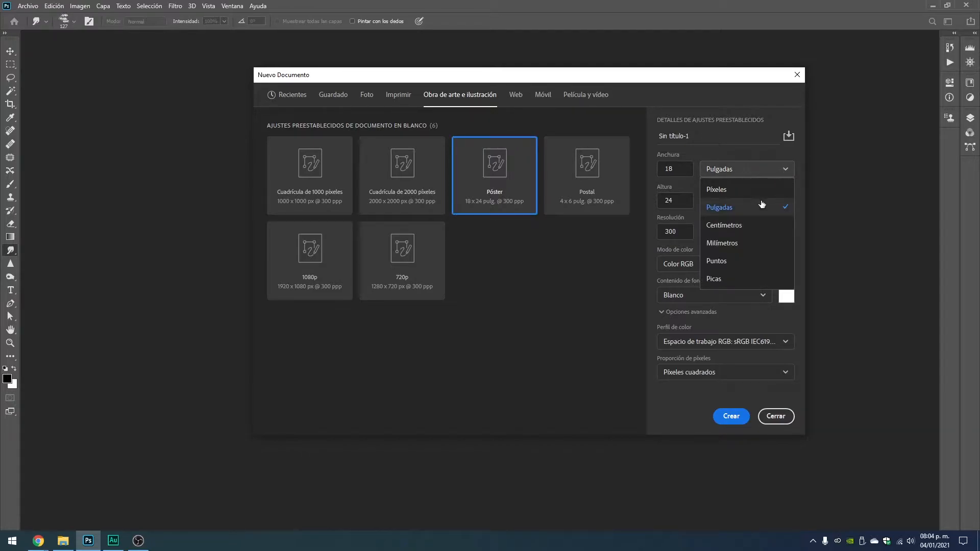
click(740, 228)
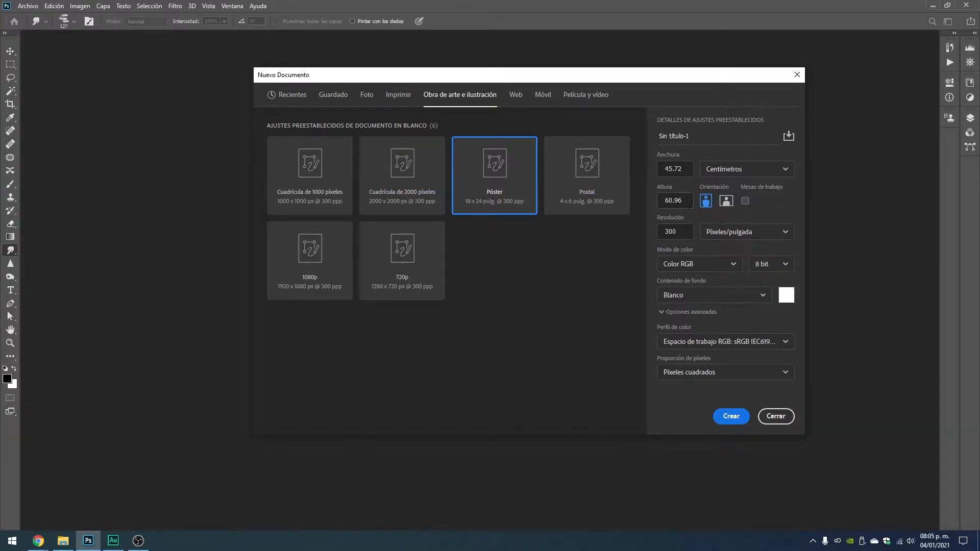
Step: Set the poster document to 40 cm wide and 60 cm high, and switch it to landscape orientation
double_click(674, 168)
text(40)
key(Tab)
key(Tab)
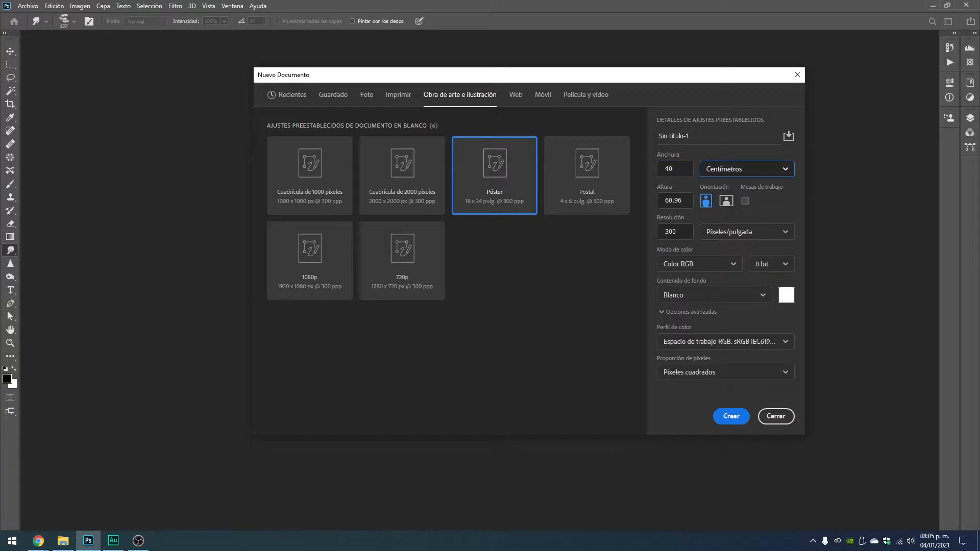
text(60)
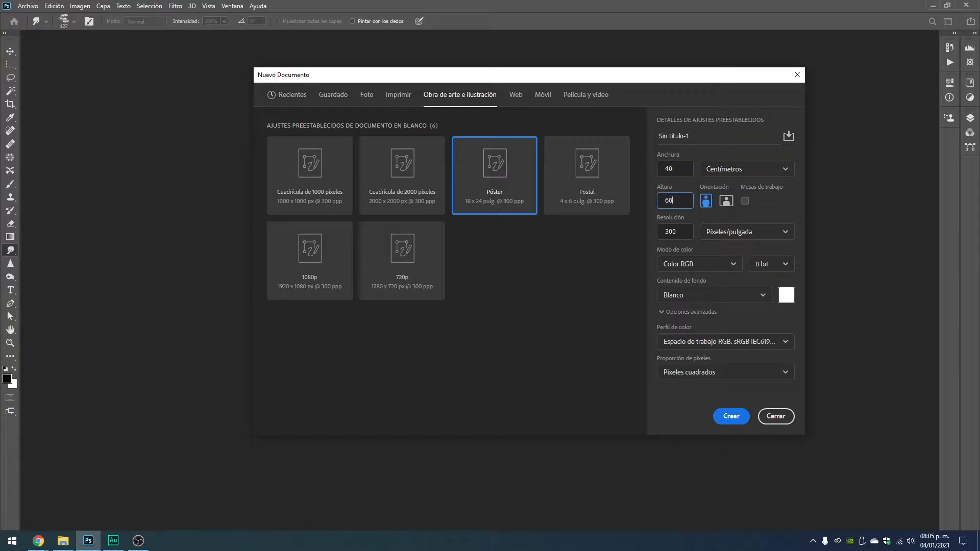
click(727, 202)
Step: Compare the resolution setting of the poster document with that of the most common web preset
drag(681, 232, 655, 233)
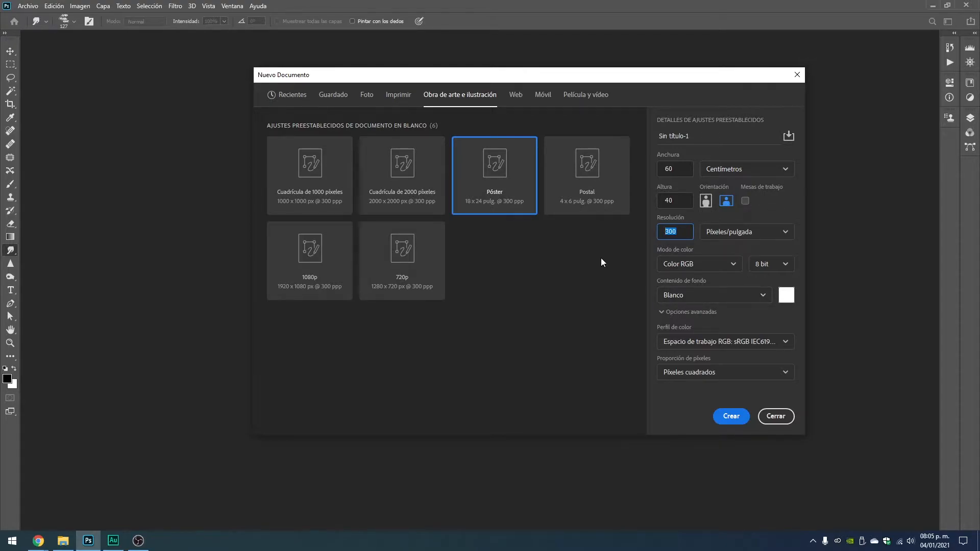
click(685, 232)
drag(689, 233, 655, 232)
click(684, 234)
click(521, 99)
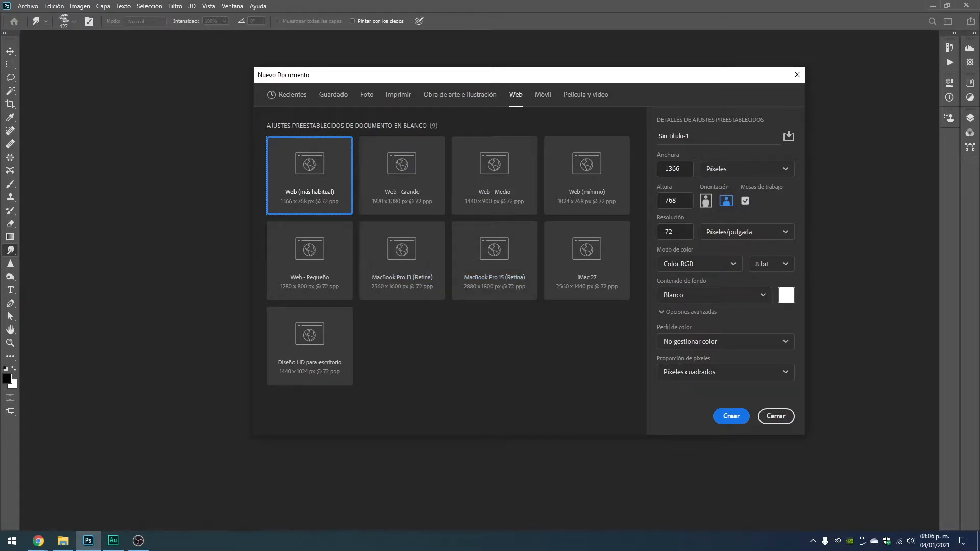
click(680, 234)
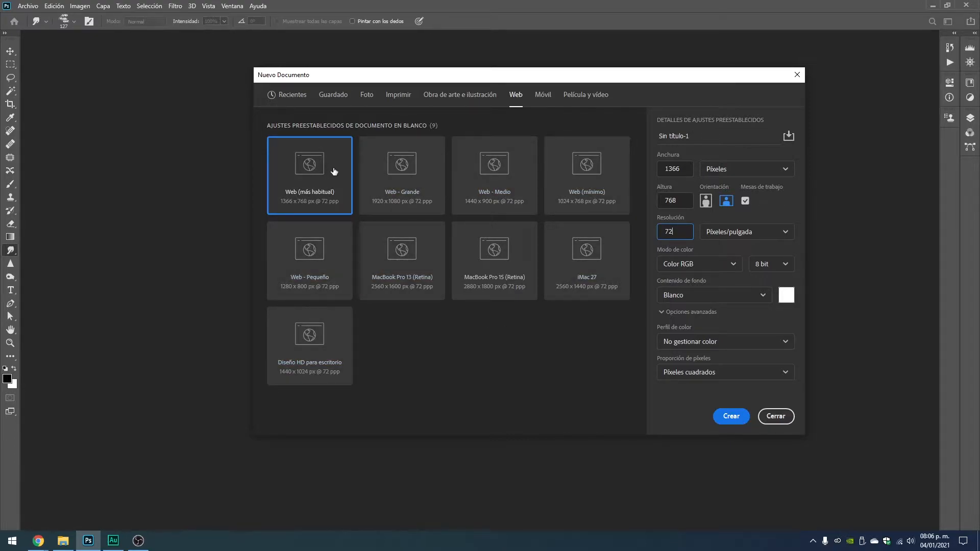
Step: Examine the remaining web presets one by one, from Web - Grande to Diseño HD para escritorio
click(396, 166)
click(496, 162)
click(590, 164)
click(583, 272)
click(470, 277)
click(391, 276)
click(309, 274)
click(311, 345)
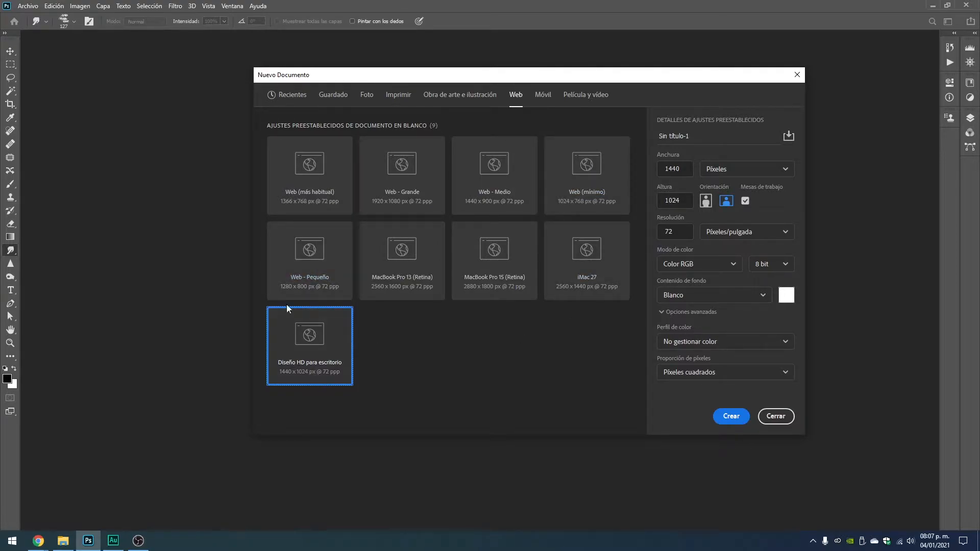
Step: Examine the mobile document presets and the film and video presets
click(542, 95)
drag(641, 166, 664, 165)
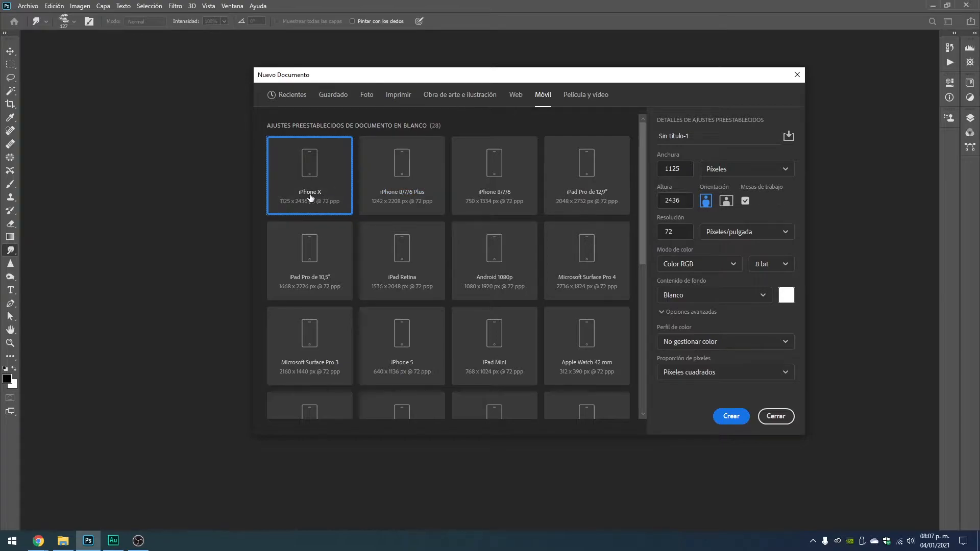
mouse_move(642, 149)
mouse_down()
mouse_move(632, 334)
mouse_move(649, 156)
mouse_up()
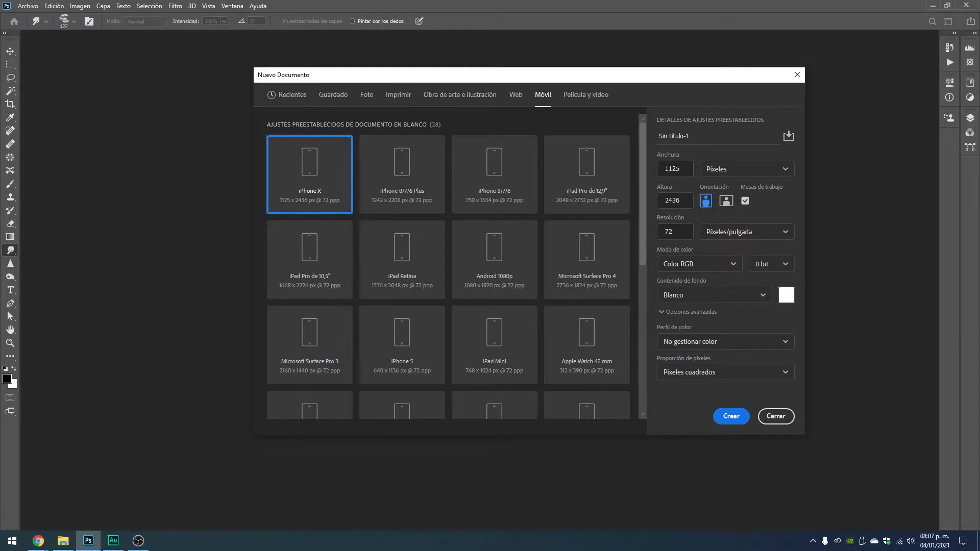
click(588, 100)
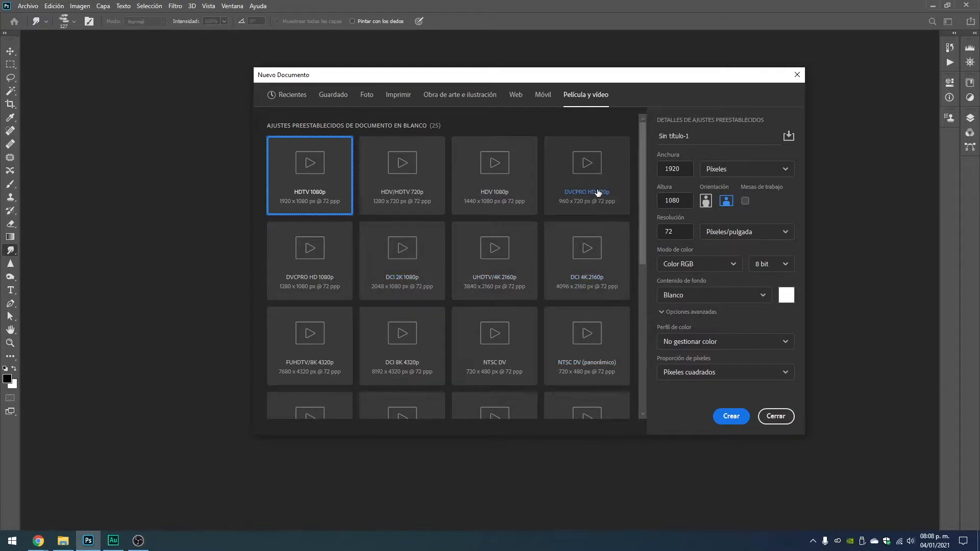
drag(642, 155, 654, 131)
mouse_move(642, 173)
mouse_down()
mouse_move(648, 322)
mouse_move(648, 164)
mouse_up()
mouse_move(644, 206)
mouse_down()
mouse_move(644, 219)
mouse_move(645, 188)
mouse_up()
Step: Pick the Web (mínimo) preset from the web presets and set its width to 1366 pixels
click(516, 96)
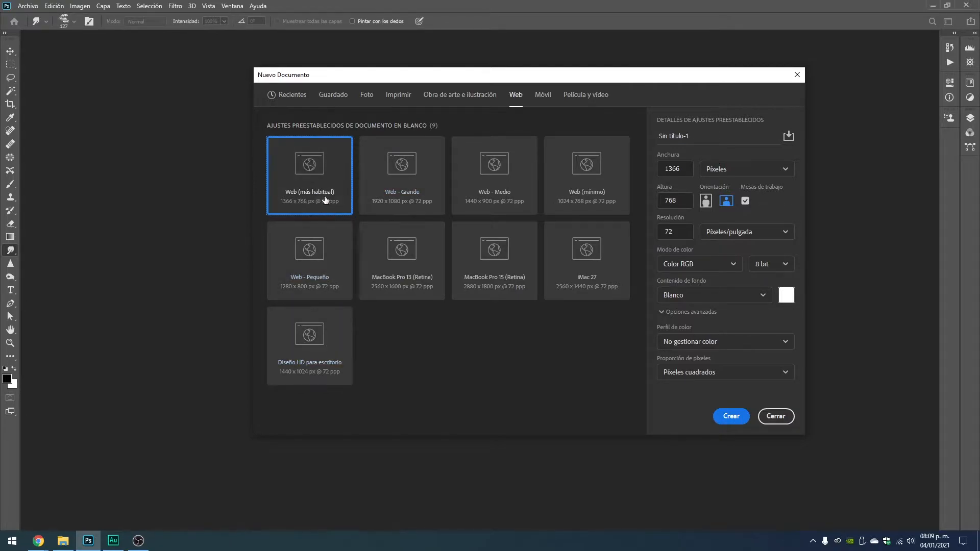
click(588, 183)
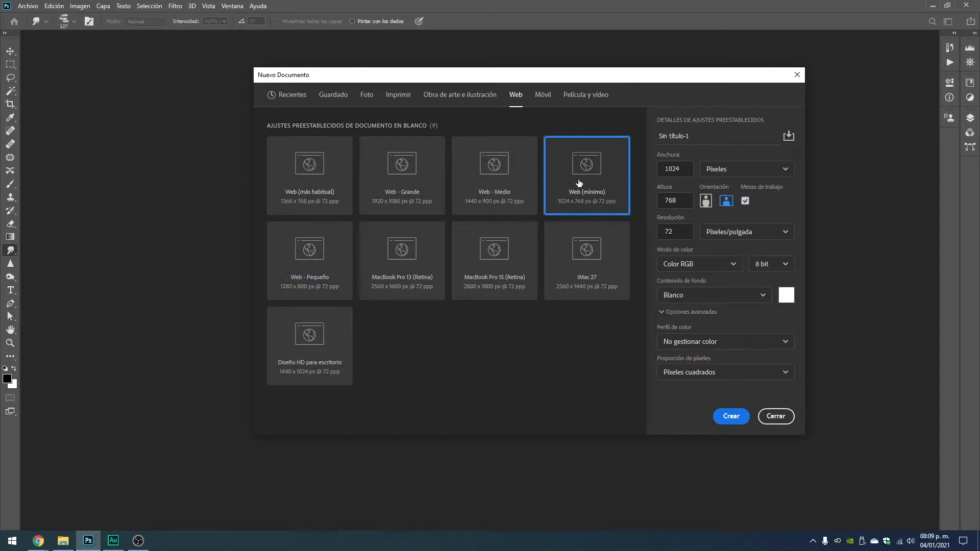
drag(685, 169, 612, 169)
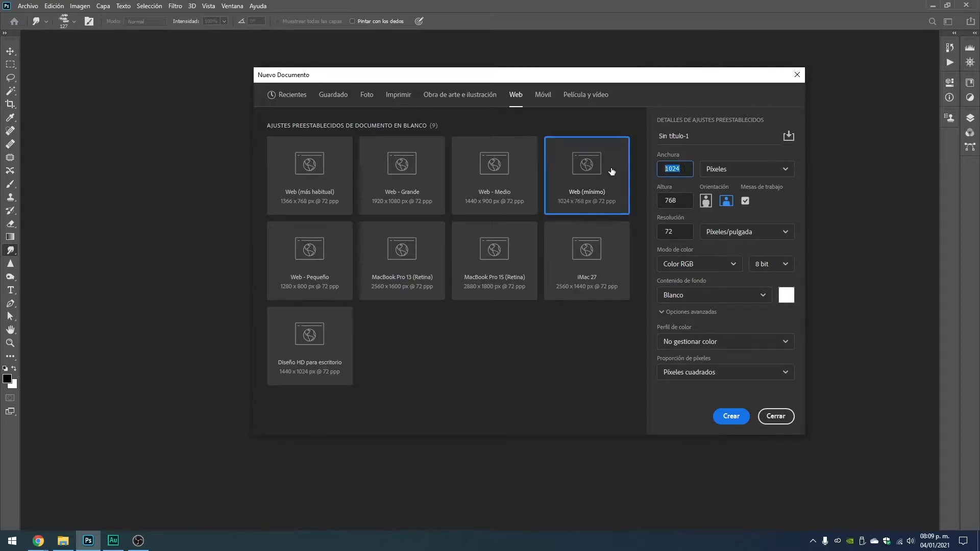
text(1366)
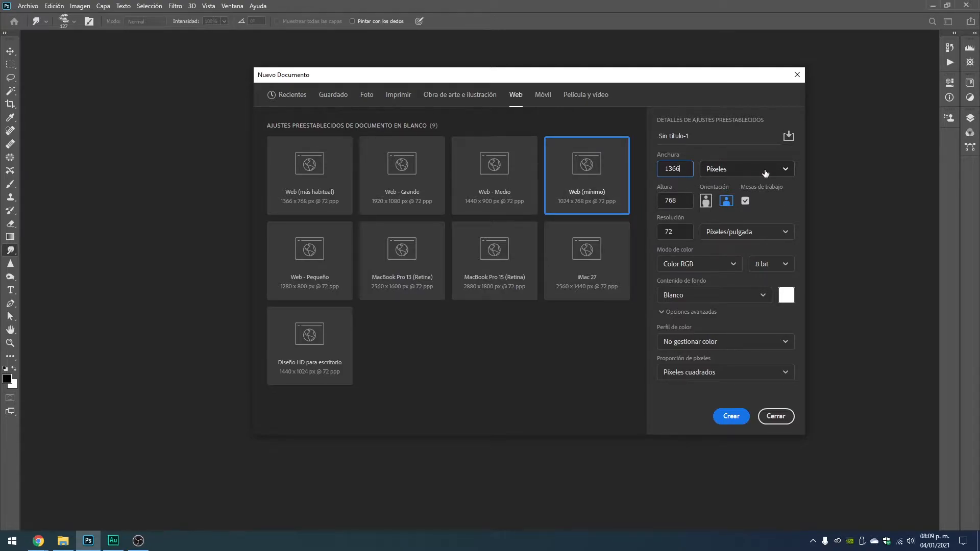
key(Tab)
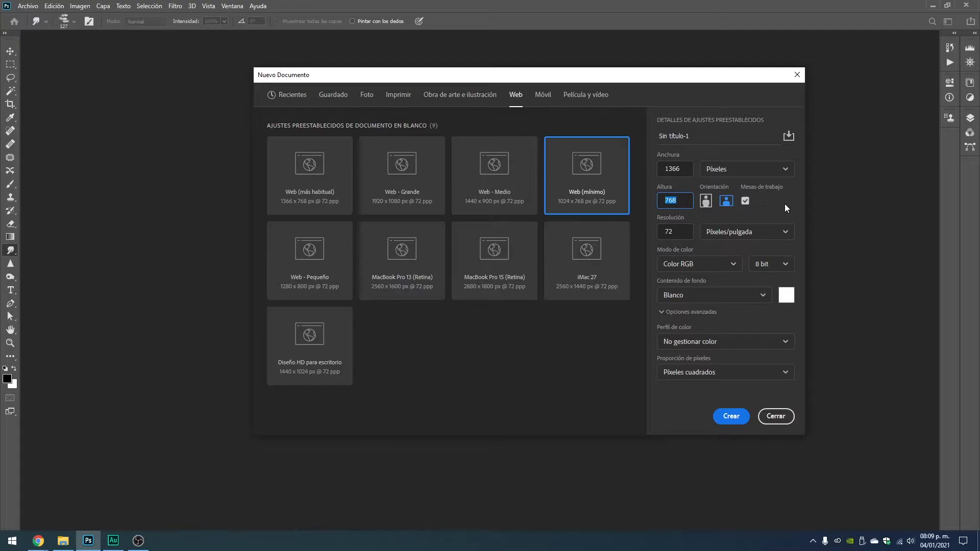
Step: Review the height, resolution and name of the web document, and create it
click(684, 200)
click(675, 232)
drag(693, 134, 660, 135)
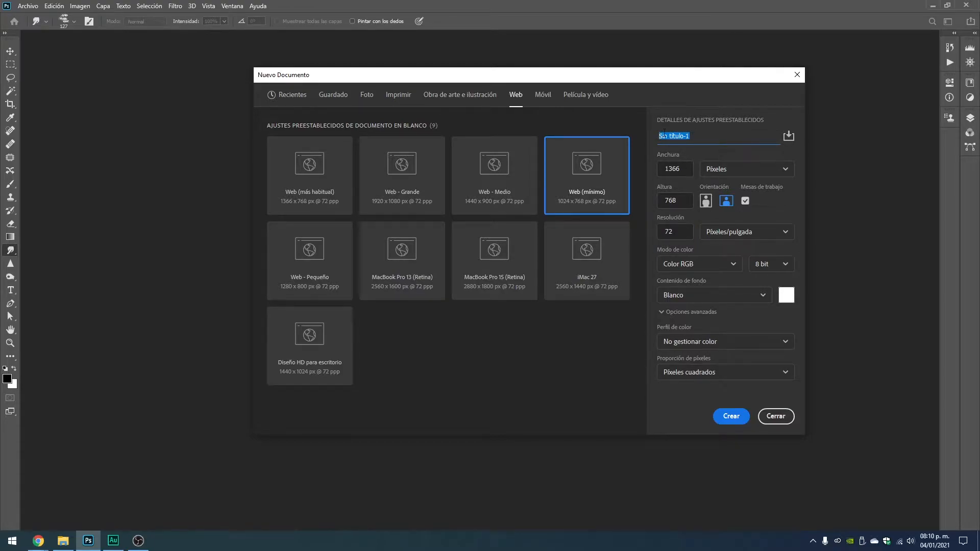
click(700, 134)
drag(656, 134, 694, 135)
click(731, 416)
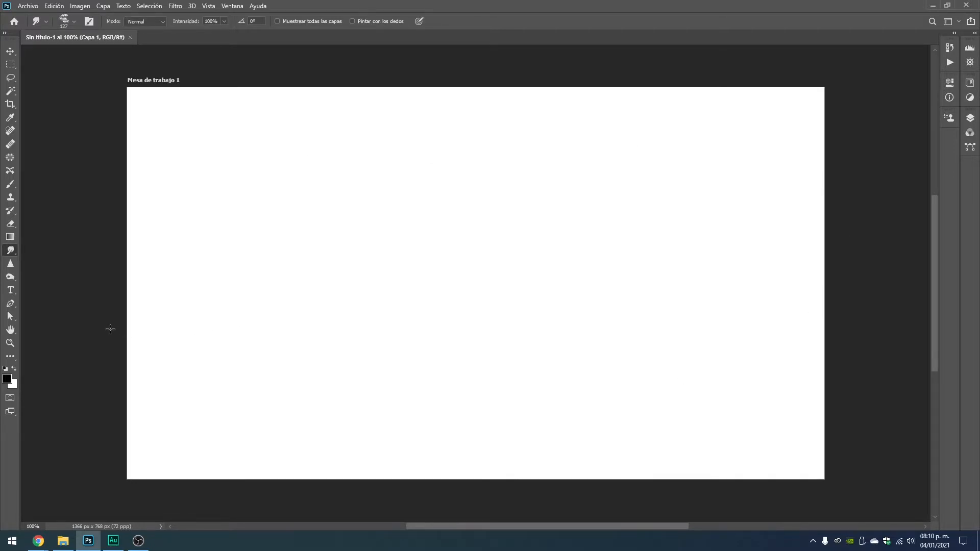
Step: Preview the artboard in both full-screen modes, zooming in and out, and return to the standard screen mode
key(f)
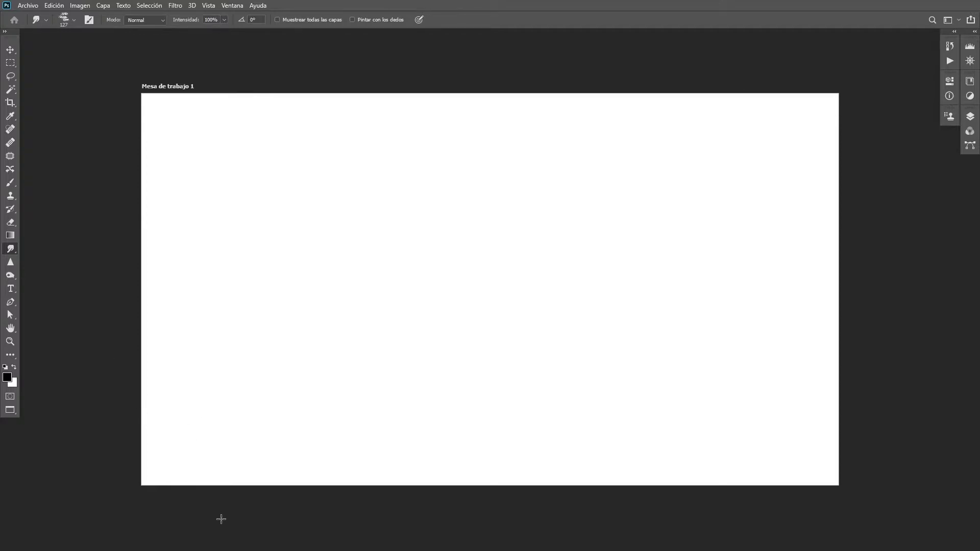
key(f)
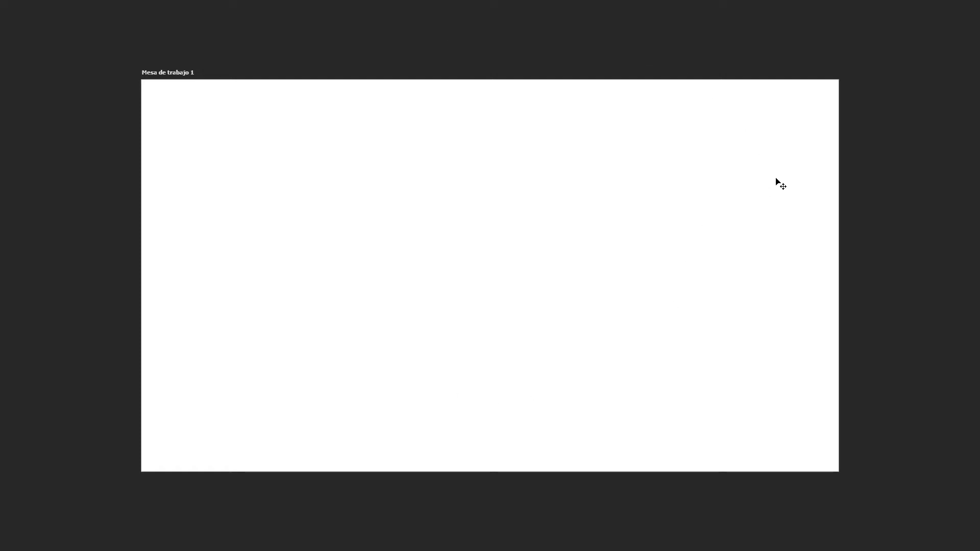
key(ctrl+plus)
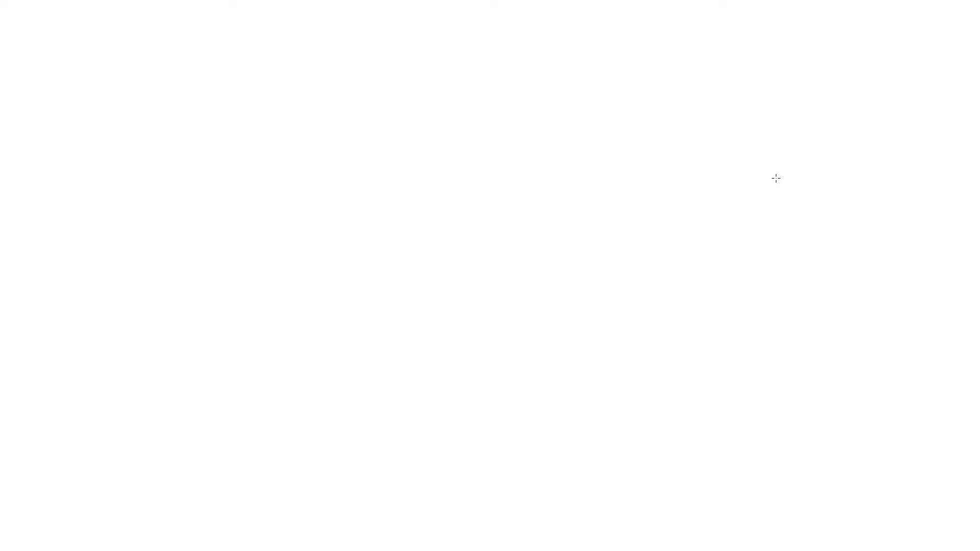
key(ctrl+minus)
key(ctrl+plus)
key(ctrl+minus)
key(ctrl+minus)
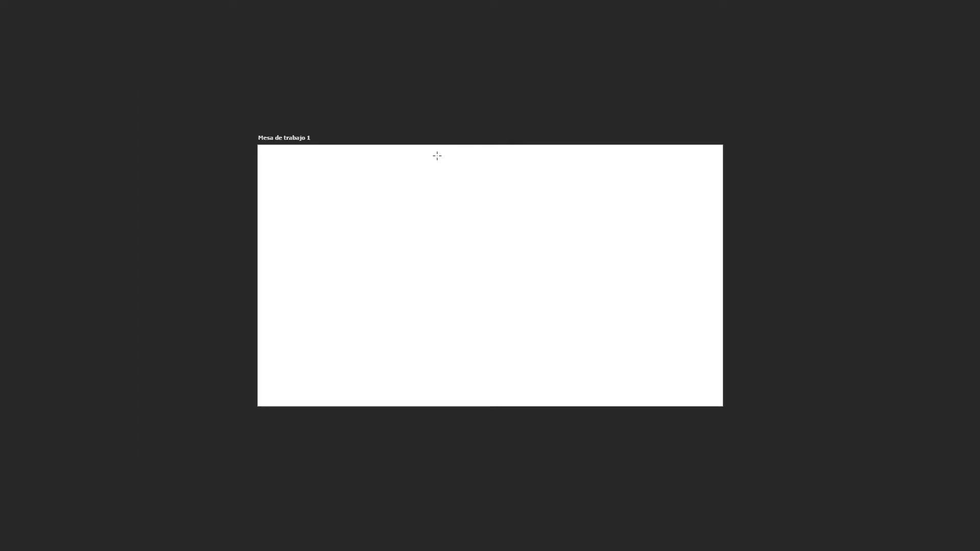
key(f)
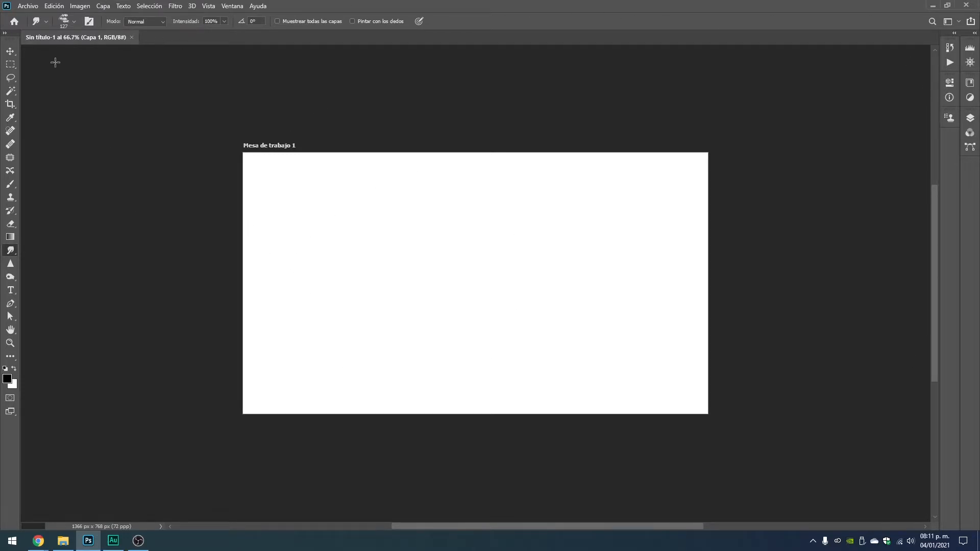
Step: Activate the Move tool, show the document at 100%, and switch to the Pintura workspace
click(10, 51)
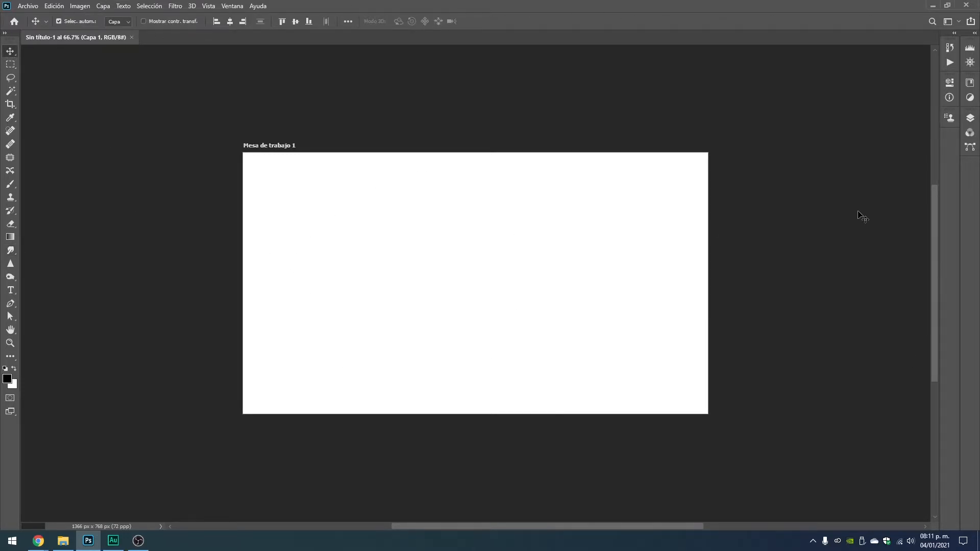
key(ctrl+1)
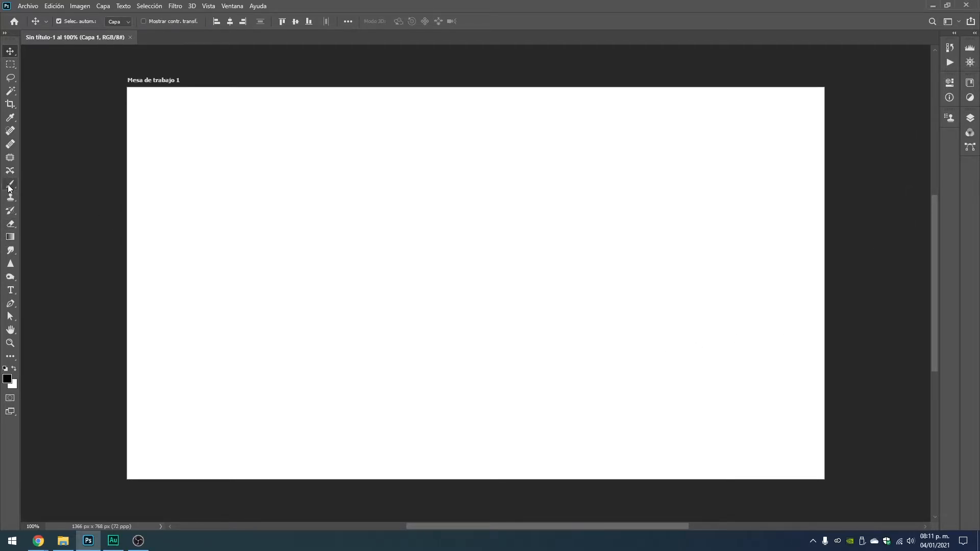
click(231, 6)
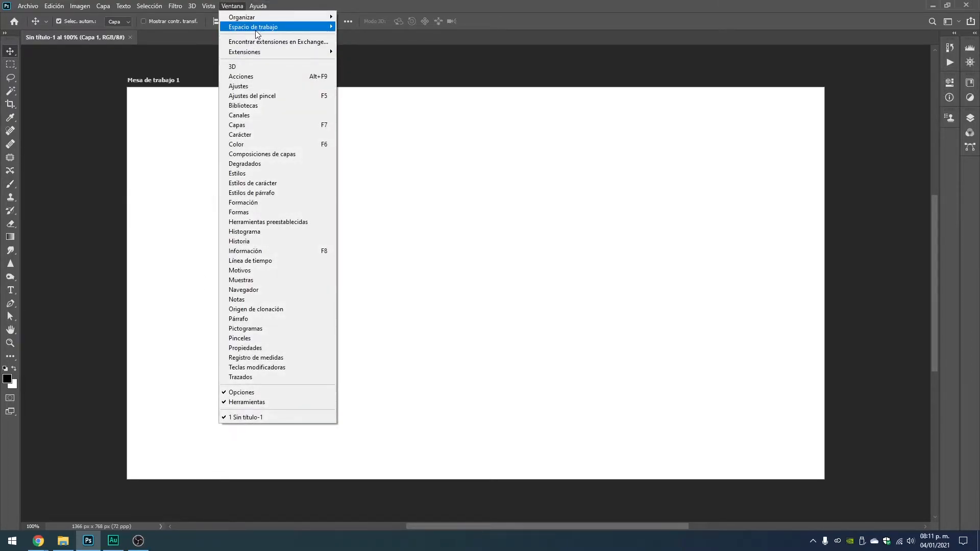
mouse_move(255, 31)
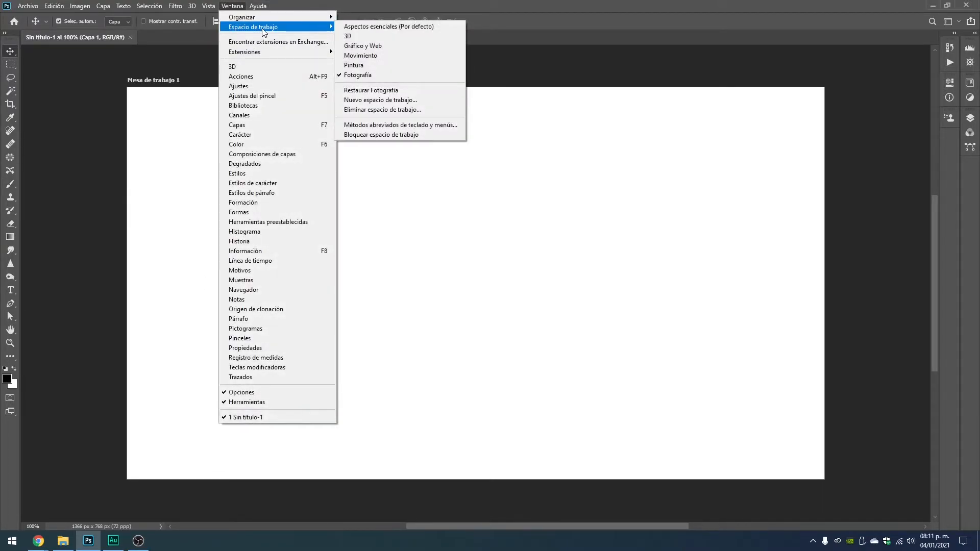
click(402, 70)
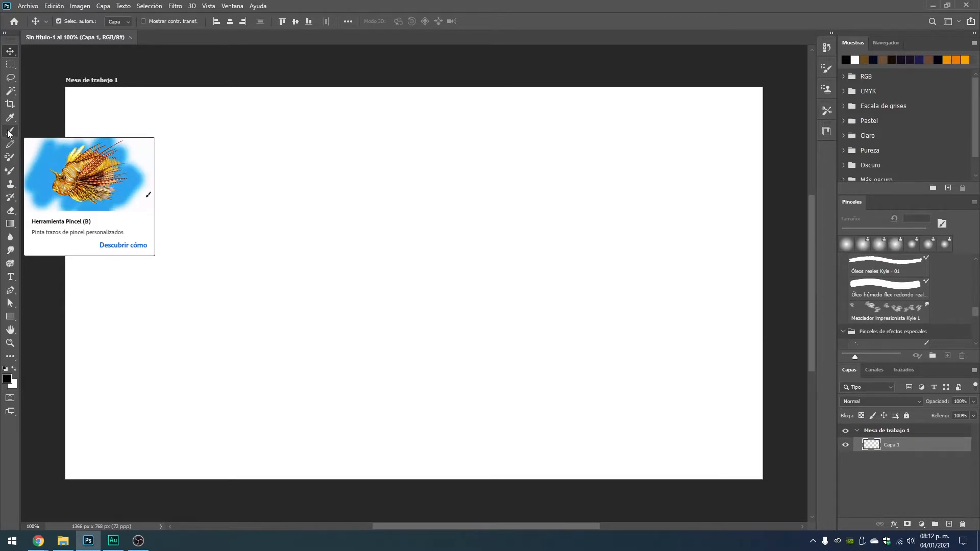
Step: Activate the Brush tool and arrange the tools in two columns
click(8, 134)
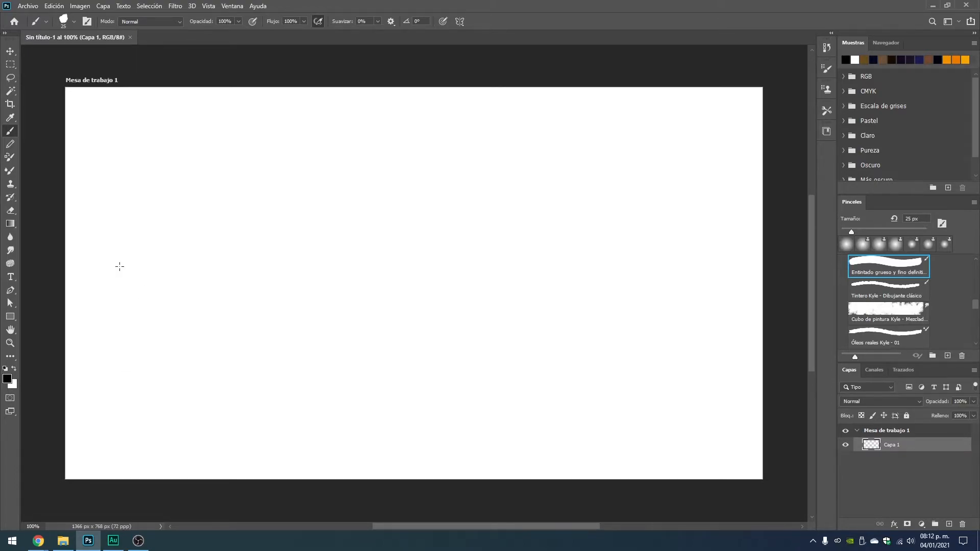
click(5, 33)
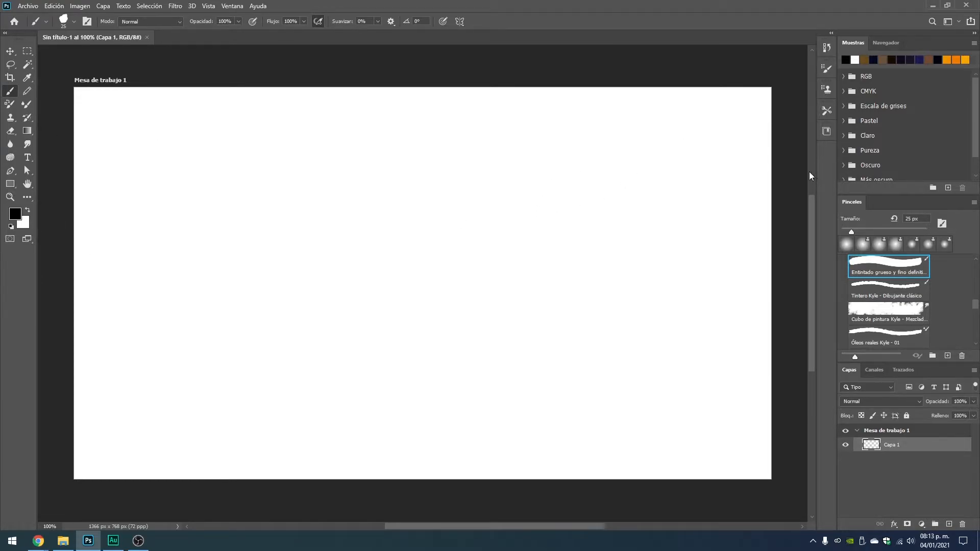
Step: Open the foreground colour picker and try a red tone and several green tones, ending on #1cd5a3
click(12, 217)
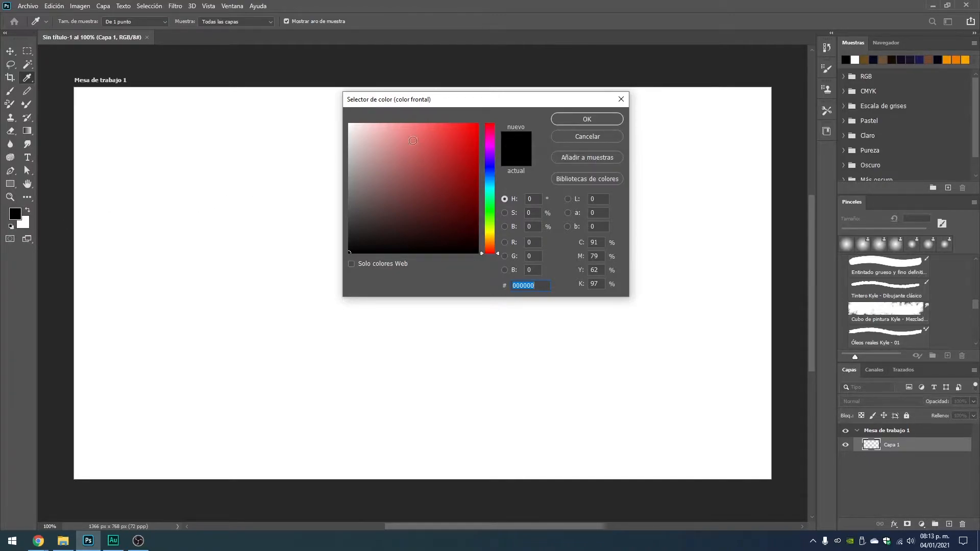
mouse_move(460, 130)
mouse_down()
mouse_move(418, 133)
mouse_move(428, 161)
mouse_up()
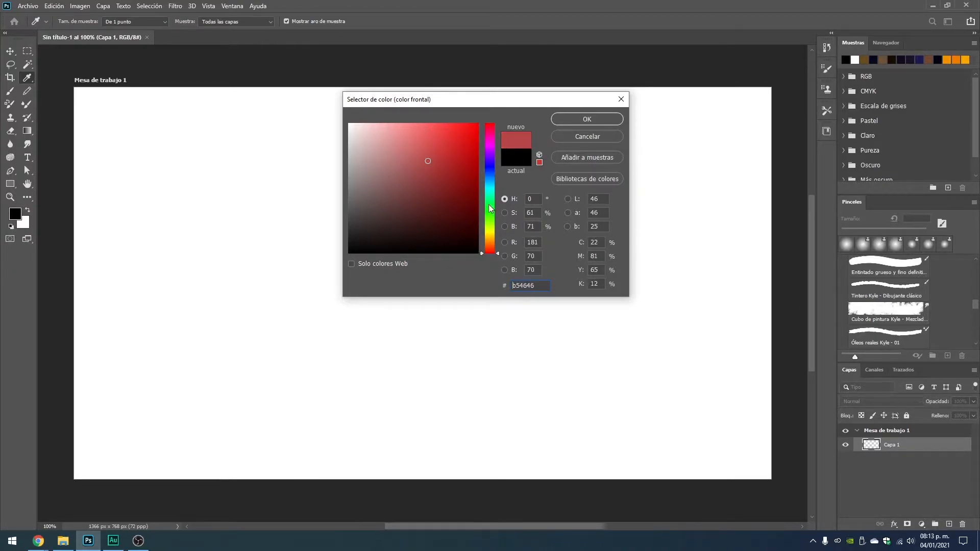
drag(497, 255, 497, 194)
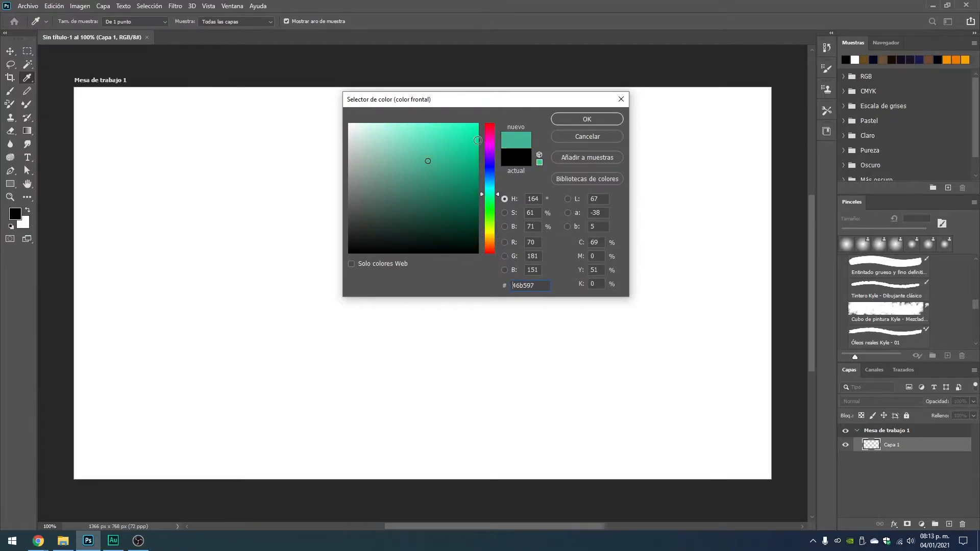
click(457, 173)
click(428, 206)
click(379, 201)
click(430, 155)
click(461, 145)
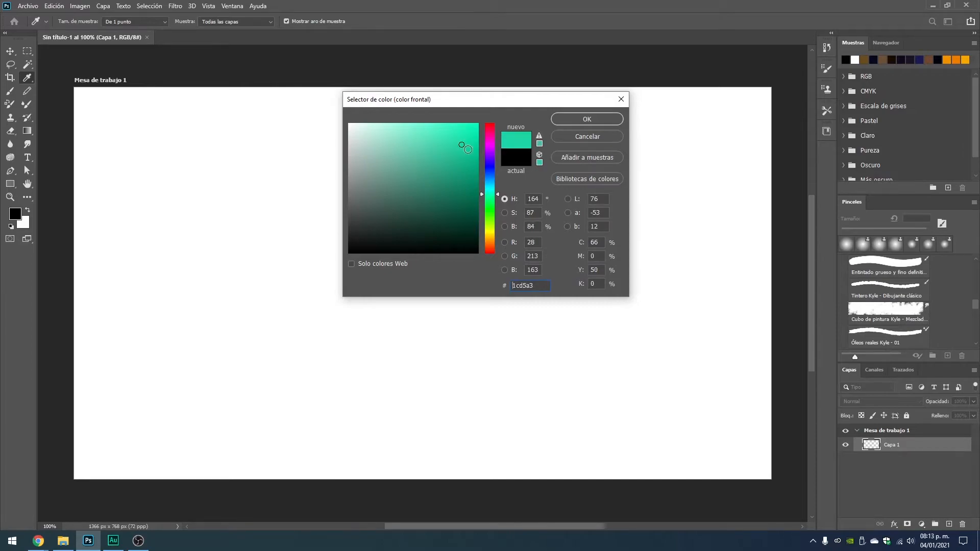
Step: Try out purple foreground tones of varying saturation and brightness at a hue of 267°
drag(498, 195, 500, 157)
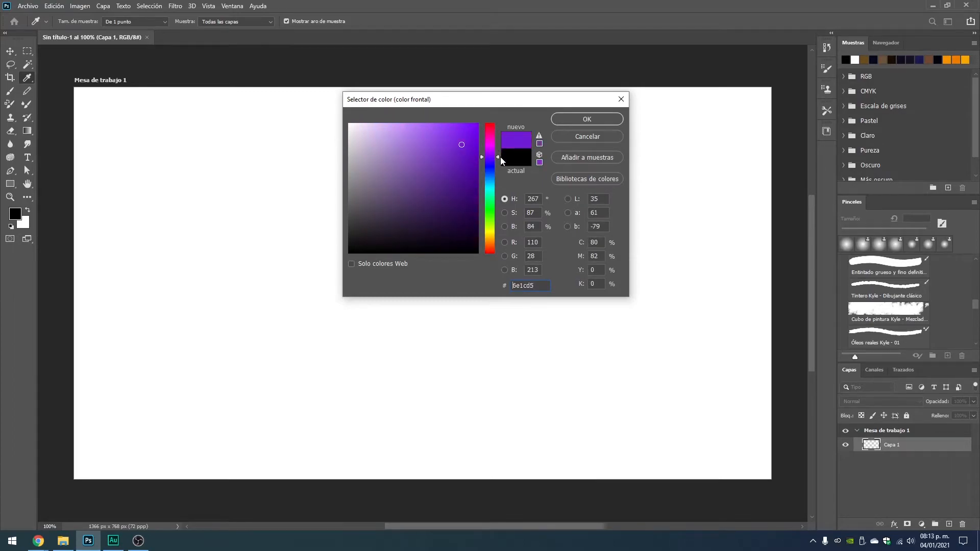
click(443, 170)
click(429, 205)
click(411, 168)
click(430, 149)
click(434, 178)
click(413, 178)
click(393, 173)
click(424, 155)
click(449, 151)
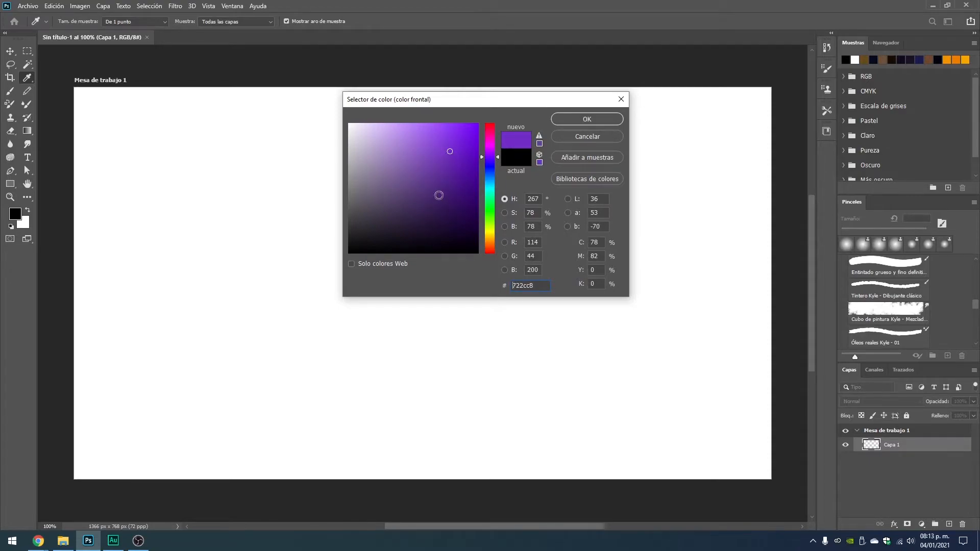
click(452, 185)
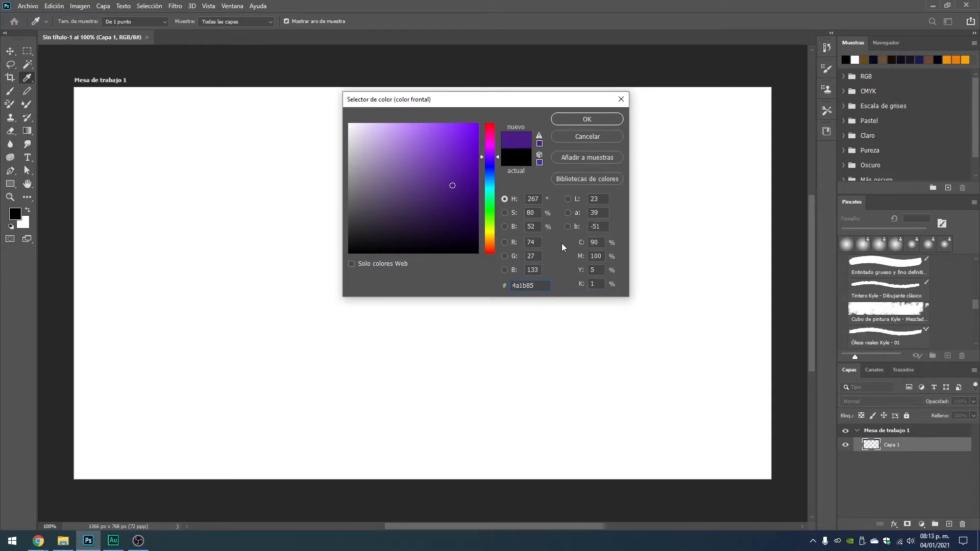
click(418, 158)
click(402, 164)
click(428, 196)
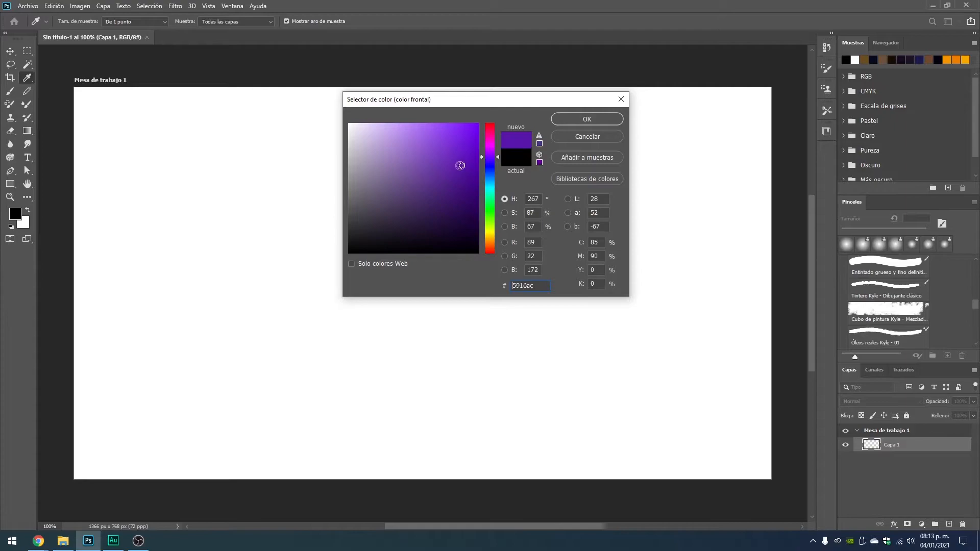
click(440, 156)
click(442, 204)
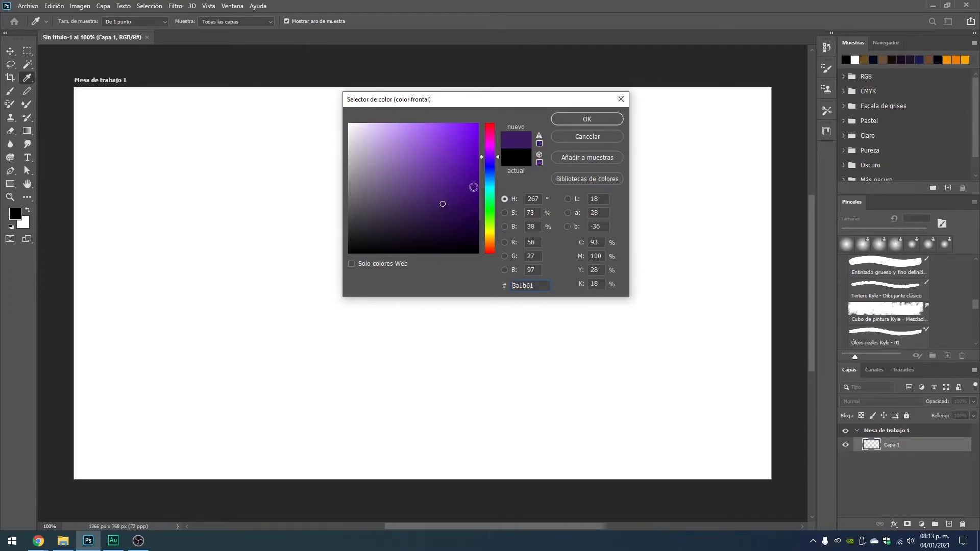
Step: Set the foreground colour to the blue #1f459c
drag(498, 158, 498, 173)
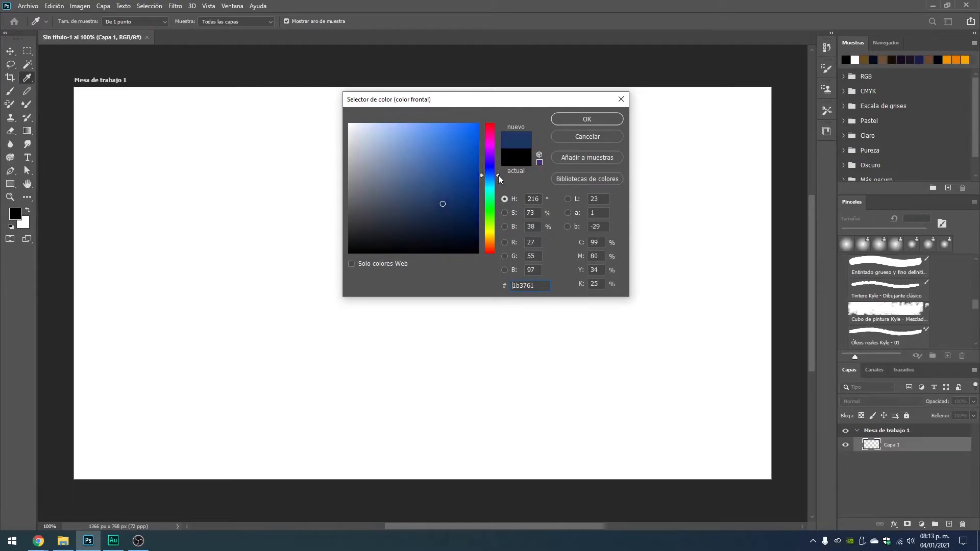
click(453, 174)
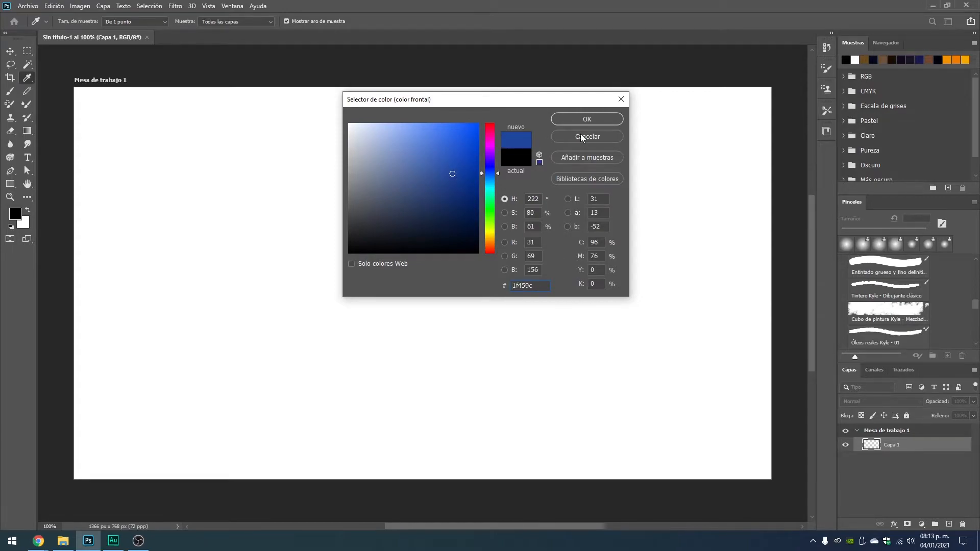
click(587, 121)
Step: Return to the Brush tool and open its tool presets
key(b)
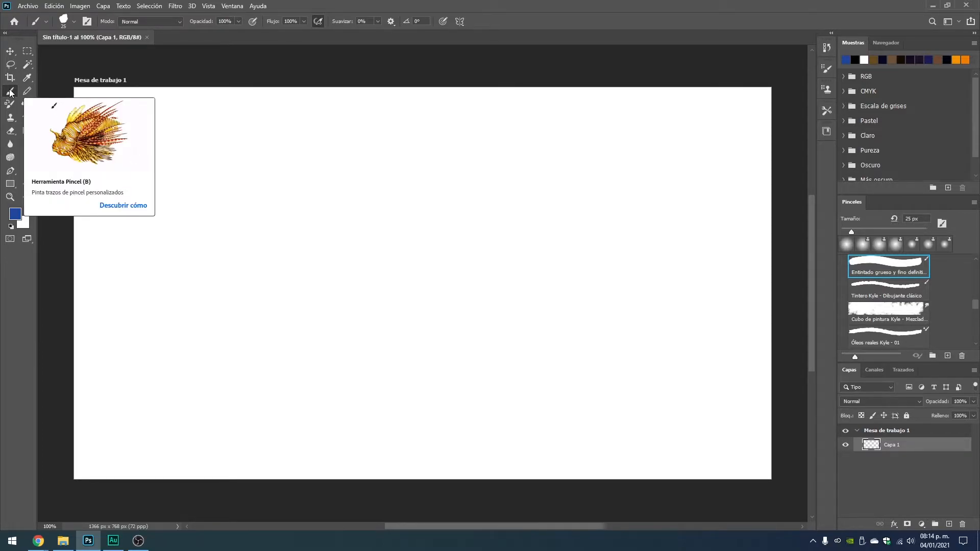
click(48, 22)
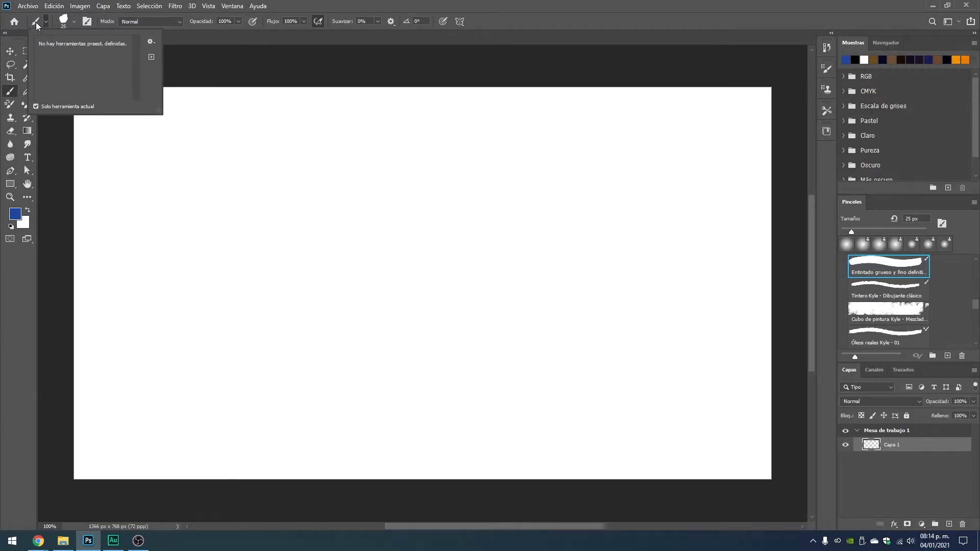
Step: Restore the Brush tool to its default settings through the tool preset options and close the presets
click(150, 42)
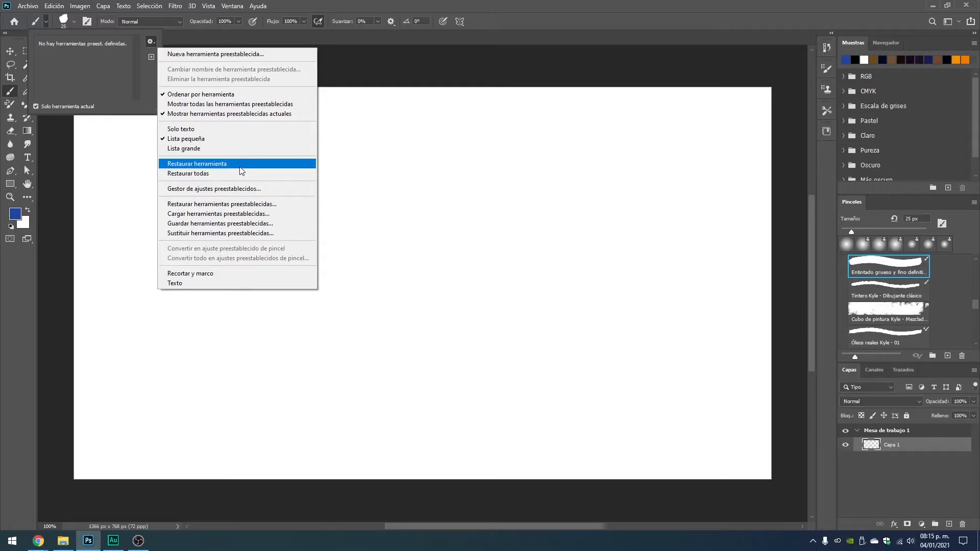
click(113, 91)
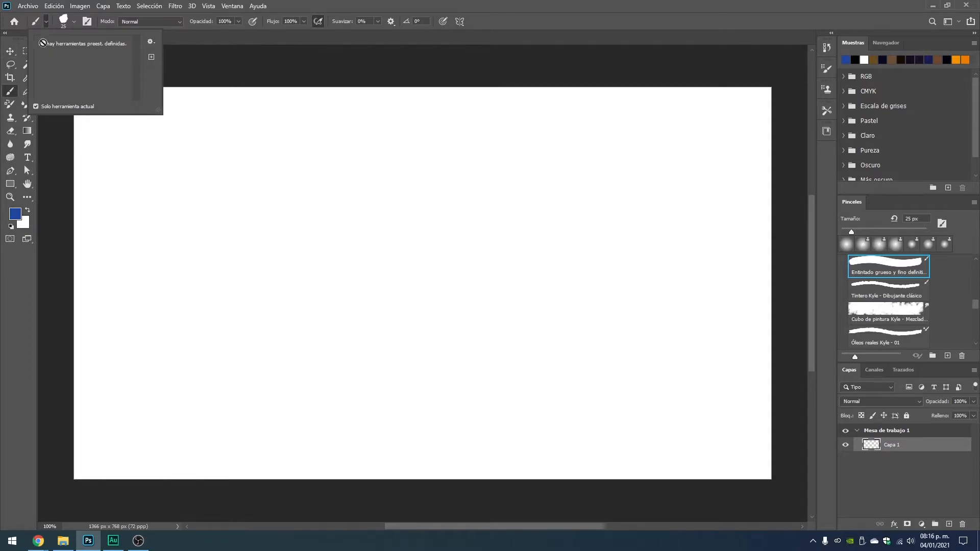
click(150, 42)
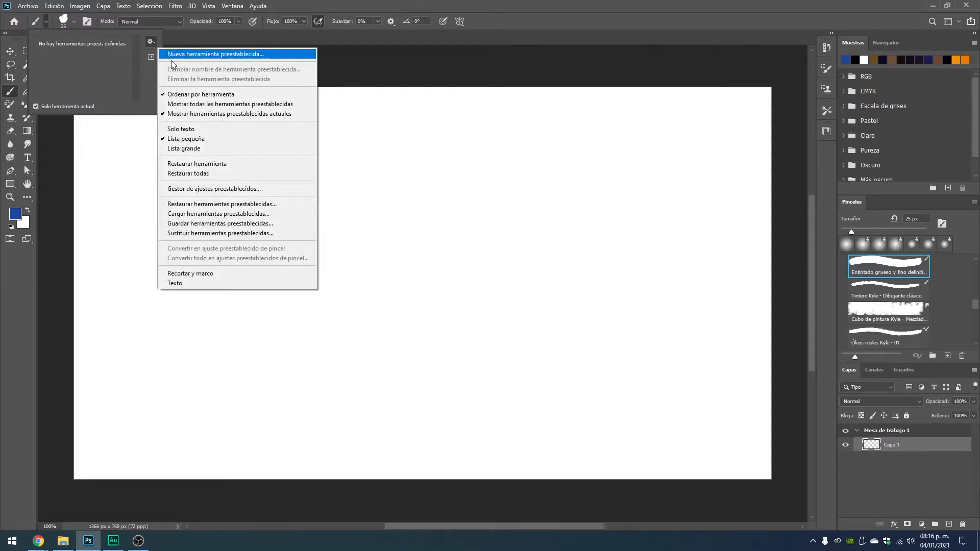
click(227, 166)
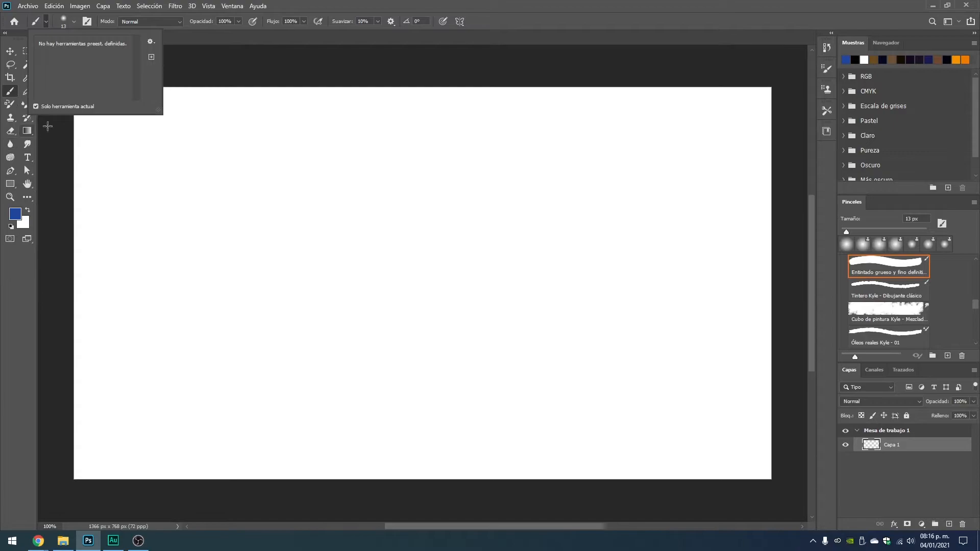
click(151, 43)
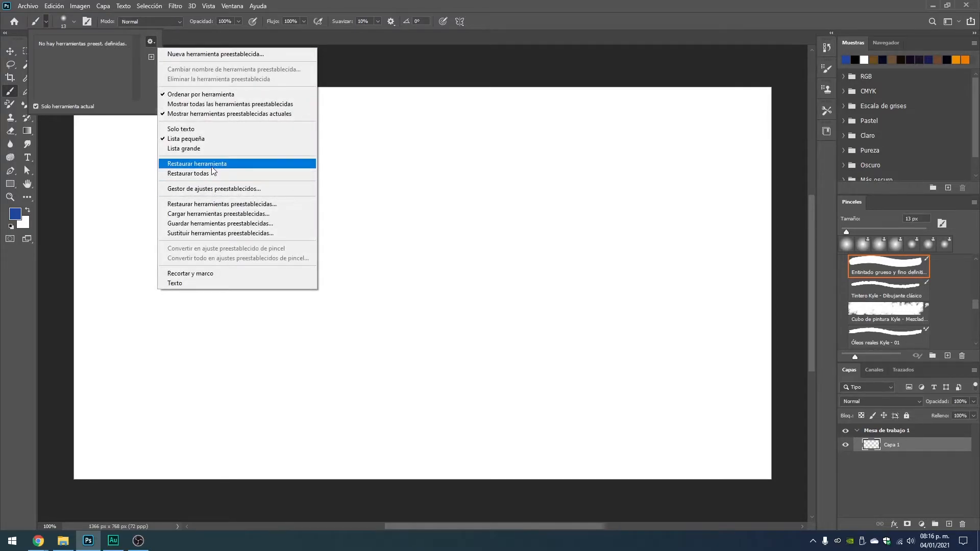
click(38, 61)
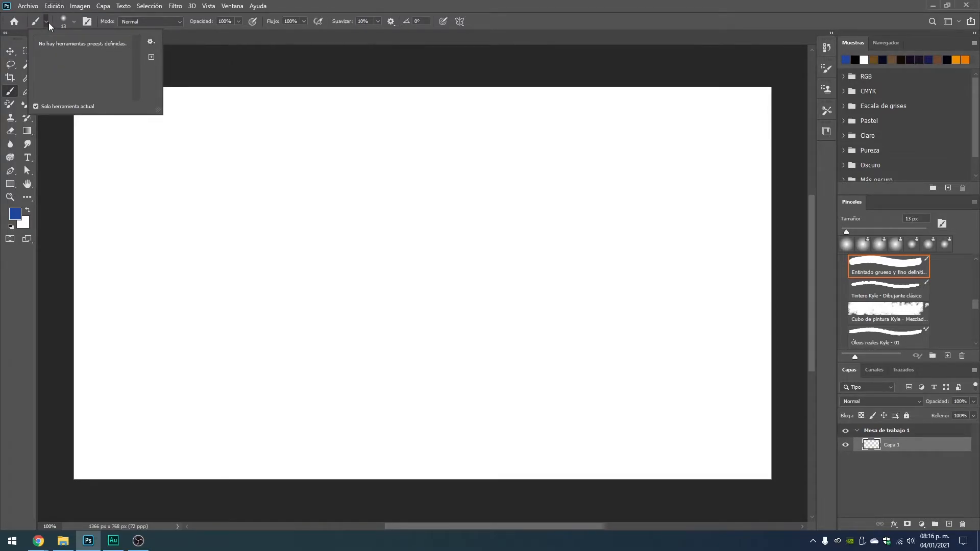
click(47, 22)
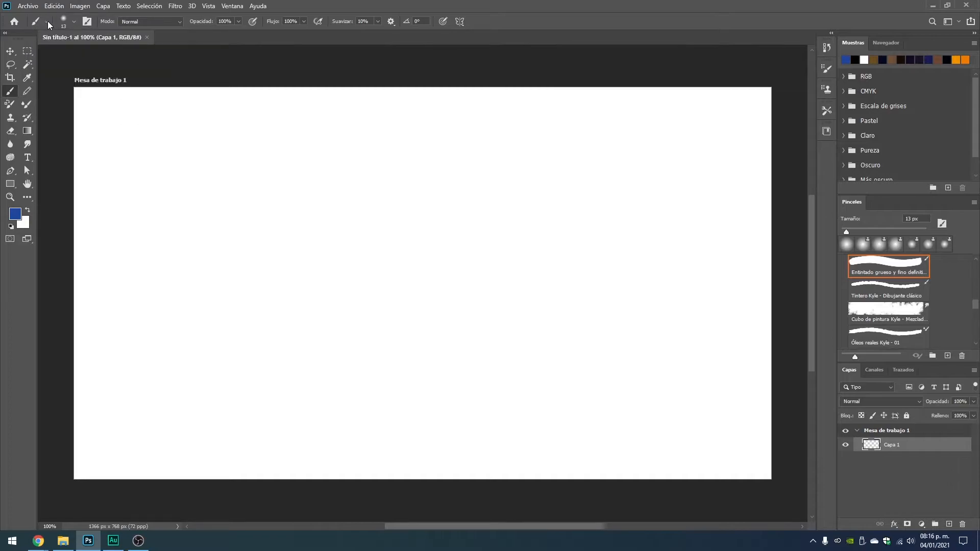
Step: Examine the general brushes in the brush preset picker and the brush tip and dynamics settings
click(74, 23)
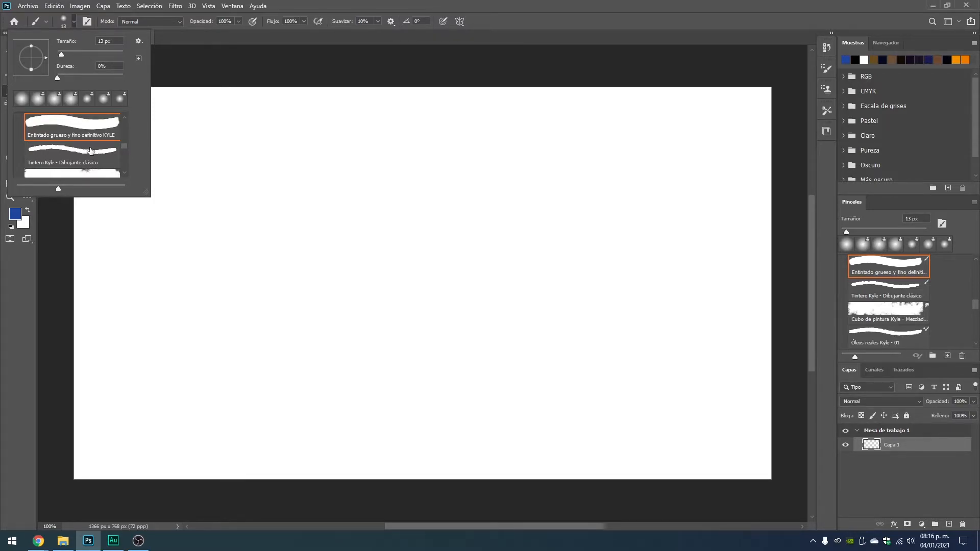
mouse_move(124, 145)
mouse_down()
mouse_move(128, 176)
mouse_move(134, 93)
mouse_up()
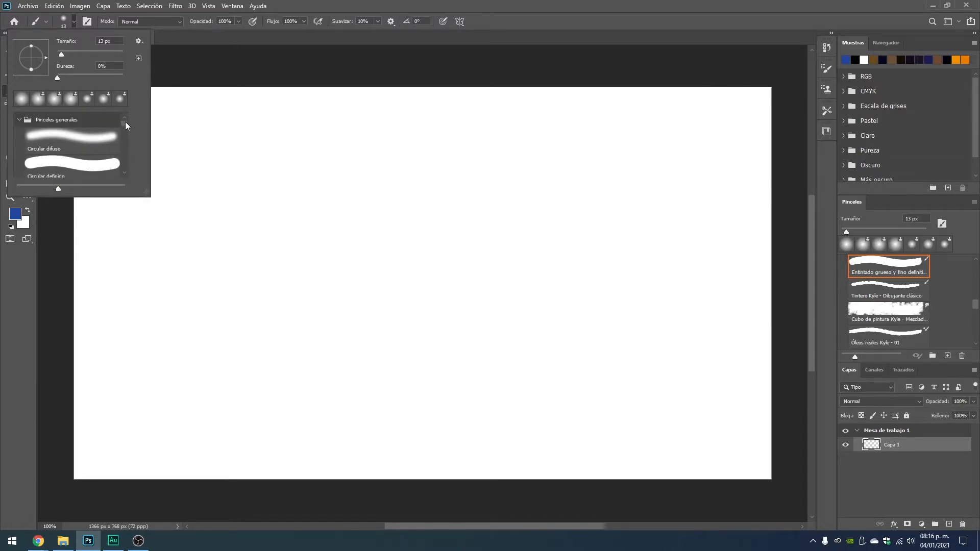
click(343, 3)
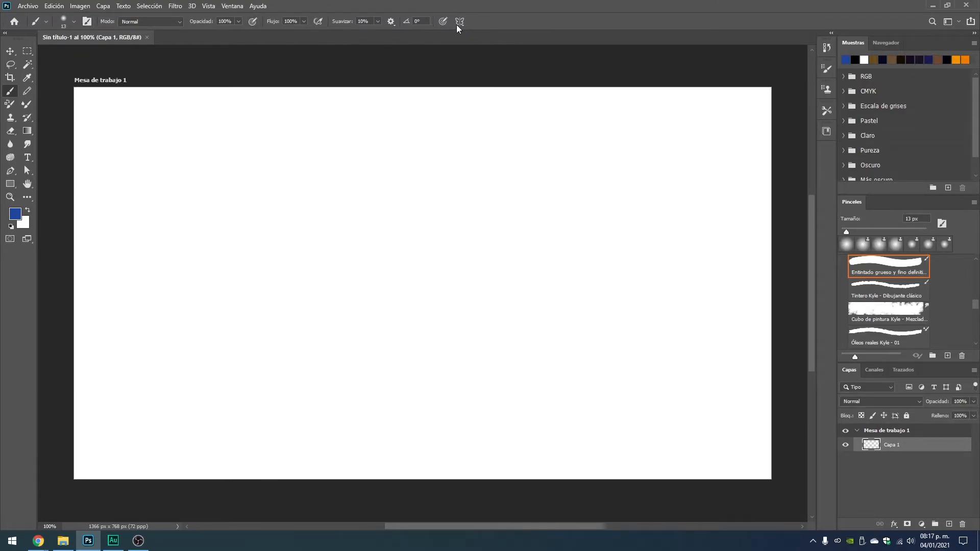
click(88, 22)
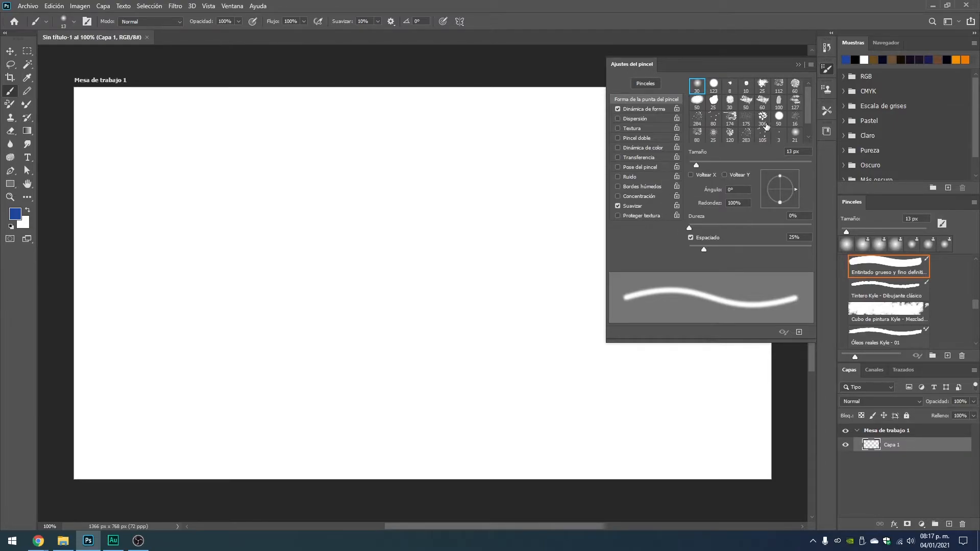
click(74, 22)
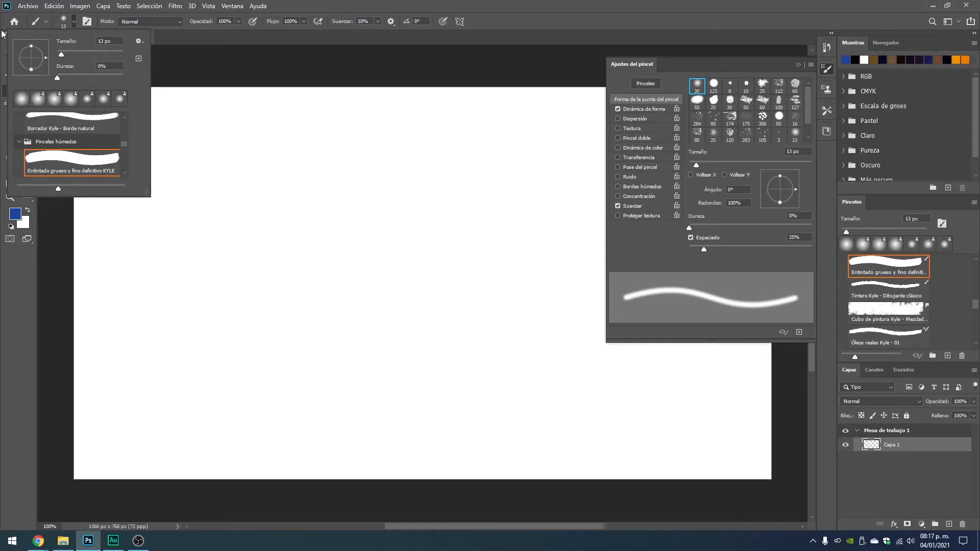
click(74, 22)
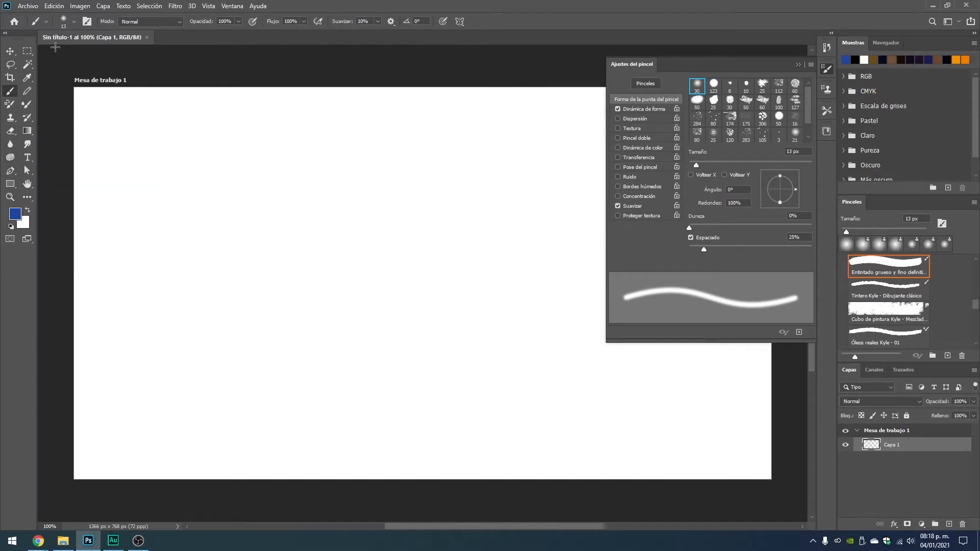
click(798, 64)
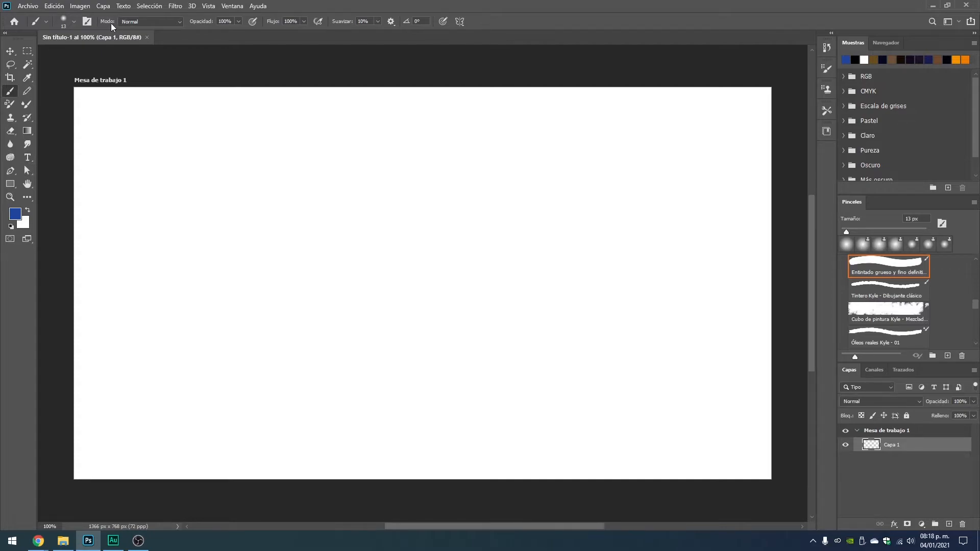
Step: Look through the brush blend modes, try Luz intensa and set the mode back to Normal
click(178, 20)
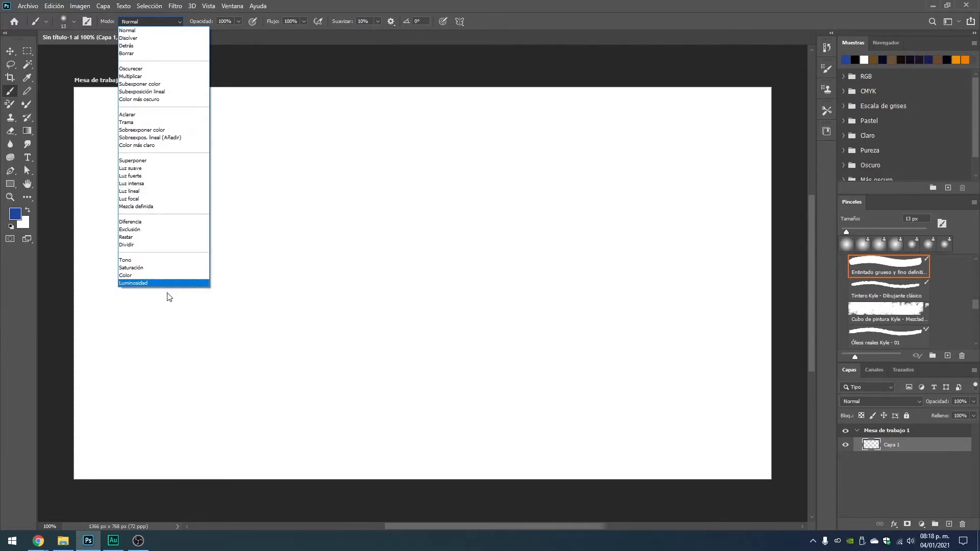
click(128, 31)
click(127, 23)
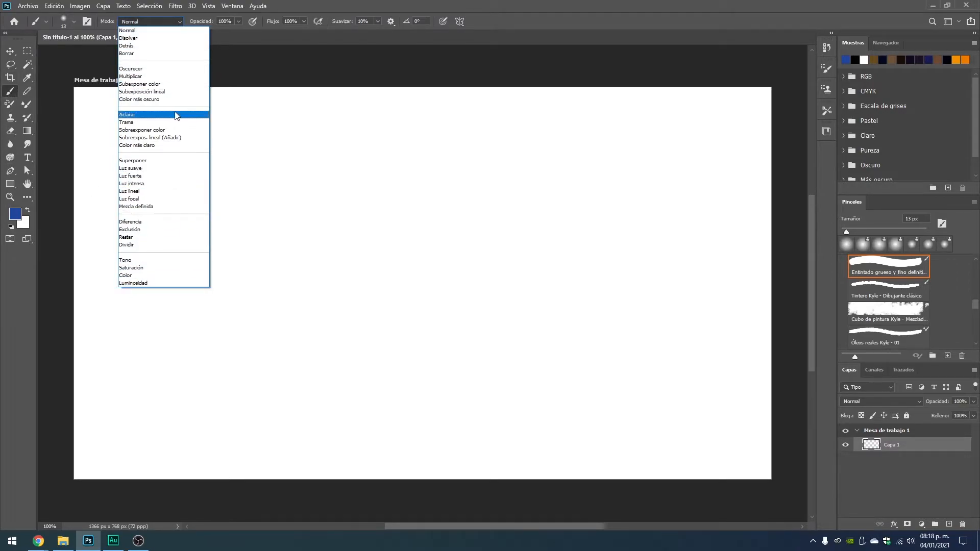
click(143, 183)
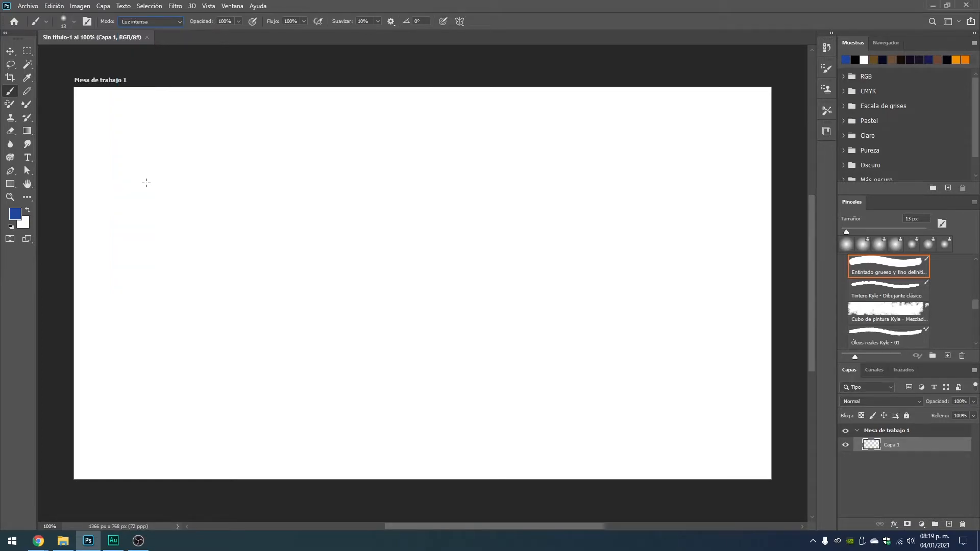
click(167, 23)
click(159, 29)
Step: Examine the brush's opacity, flow and smoothing sliders
click(237, 21)
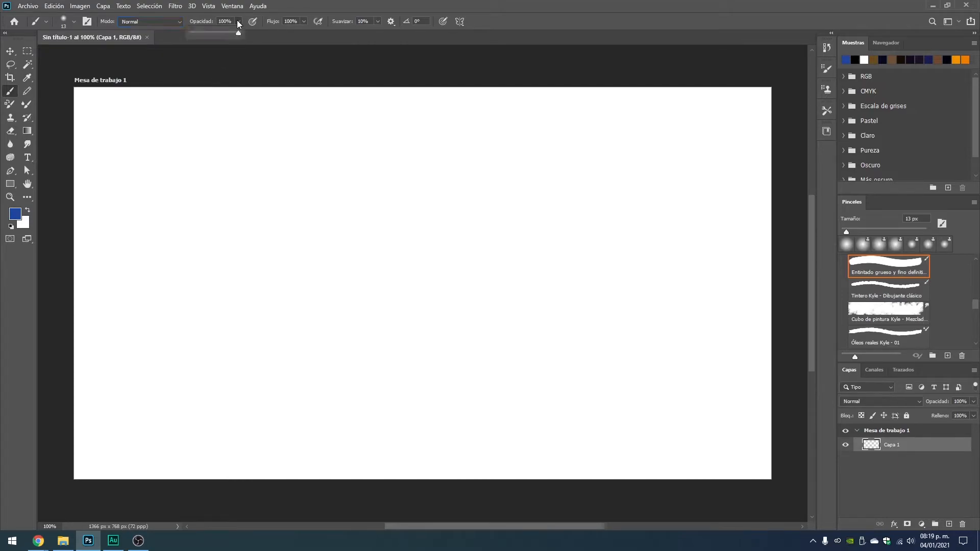
click(305, 22)
click(377, 21)
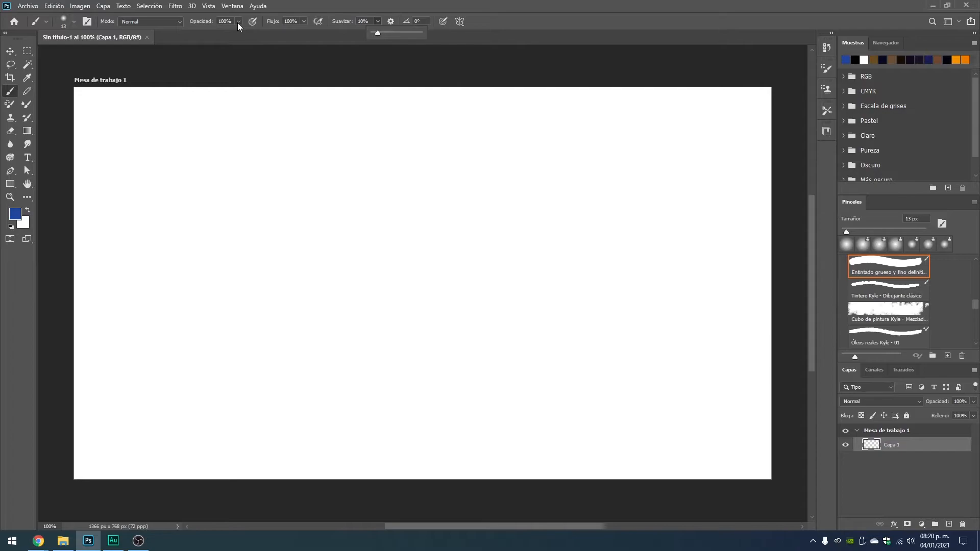
click(239, 22)
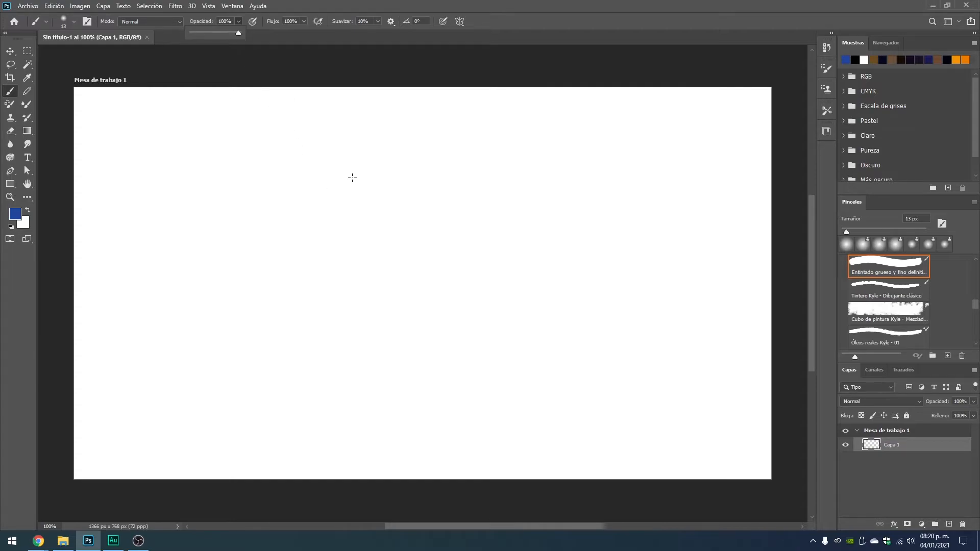
click(302, 22)
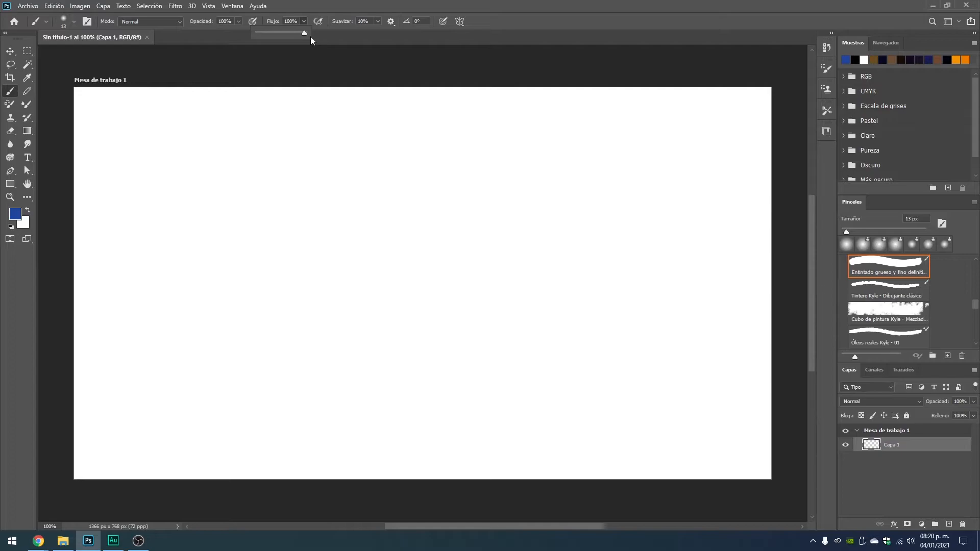
drag(273, 38, 262, 34)
Step: Set the brush smoothing to 50%
click(378, 21)
click(513, 20)
click(377, 21)
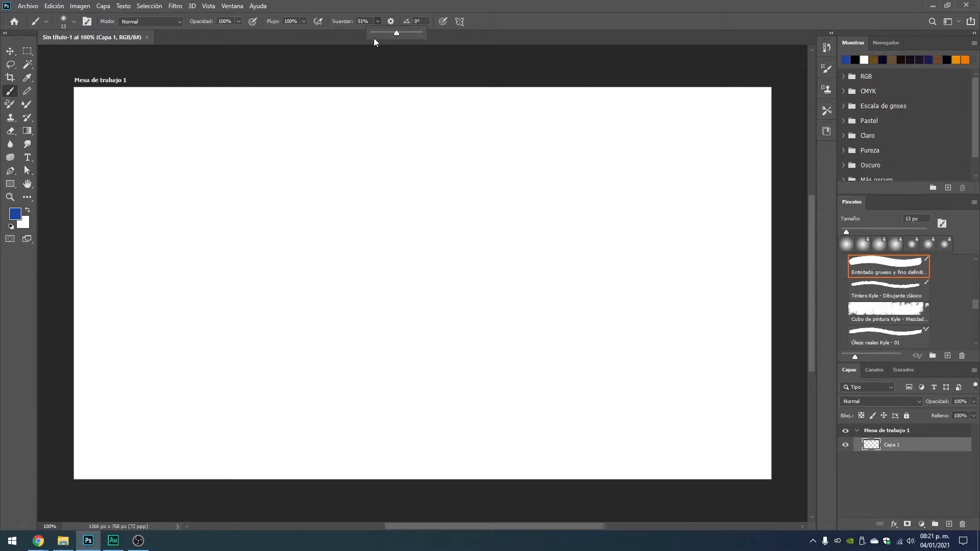
click(377, 21)
text(50)
Step: Choose the Circular difuso brush from Pinceles generales, try larger sizes and settle on 42 px
drag(975, 306, 973, 269)
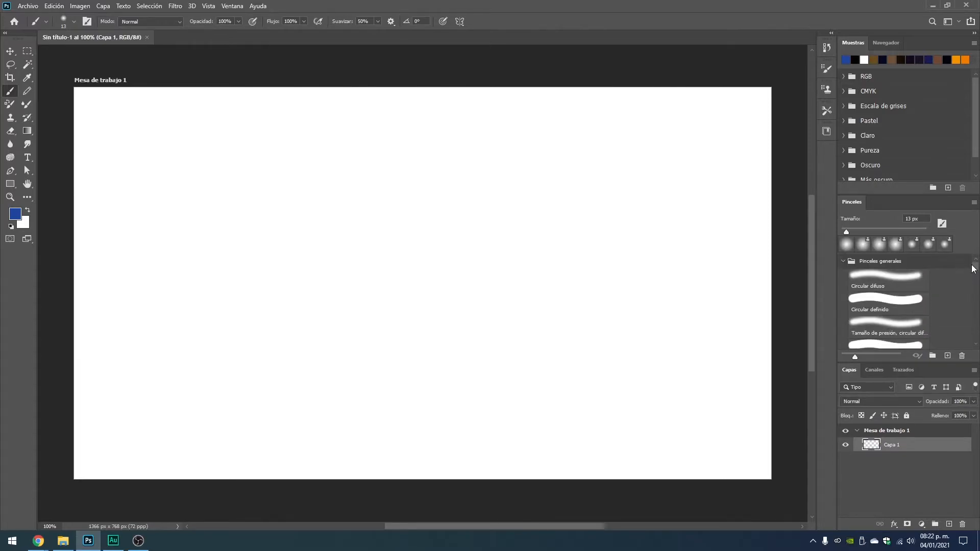
click(879, 279)
click(73, 22)
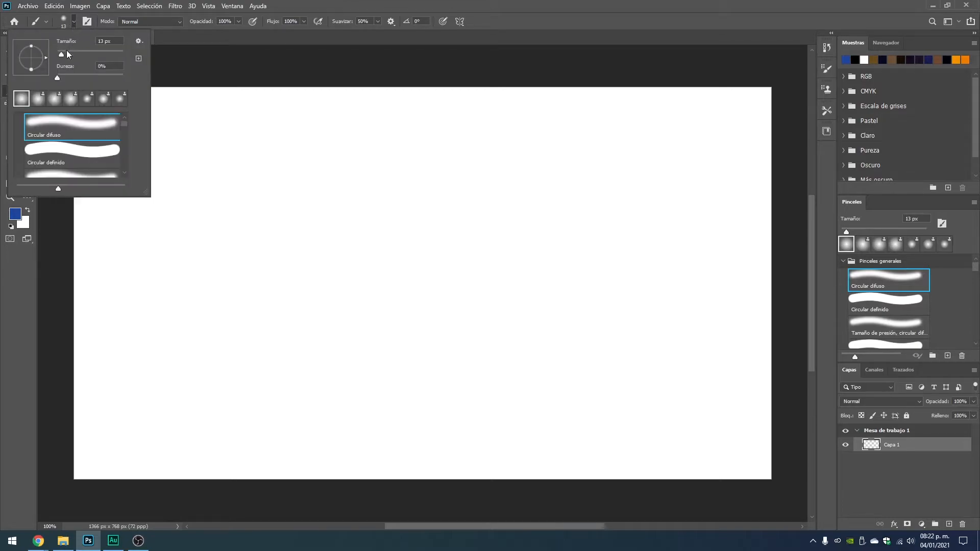
drag(63, 55, 102, 59)
drag(100, 54, 114, 54)
click(70, 53)
click(603, 4)
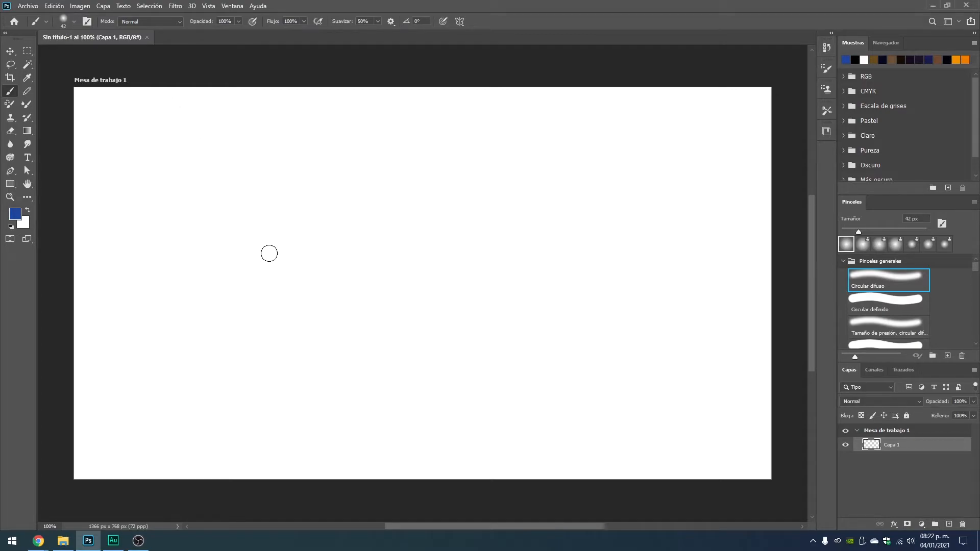
Step: Open the brush picker on the canvas, set the size to 90 px and choose the Tamaño de presión, circular difuso brush
right_click(291, 238)
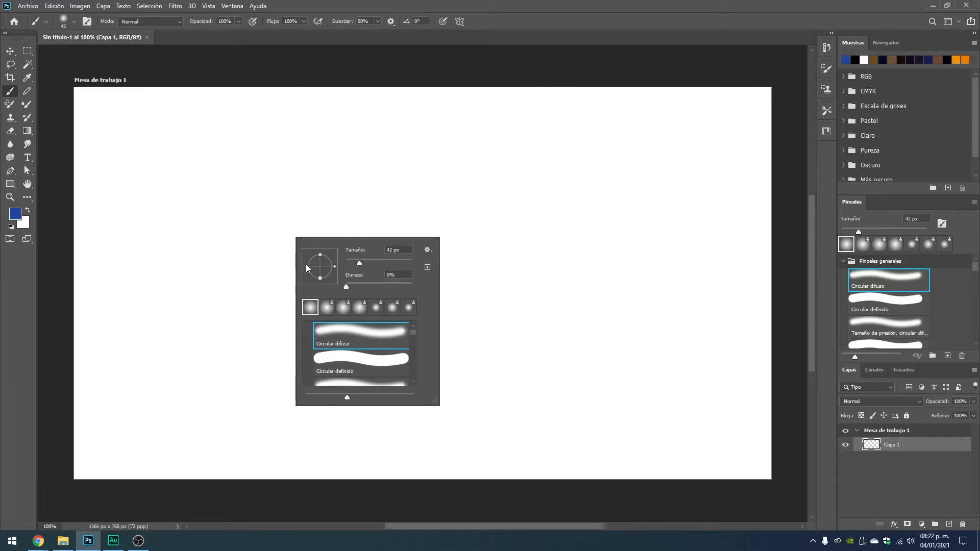
click(246, 94)
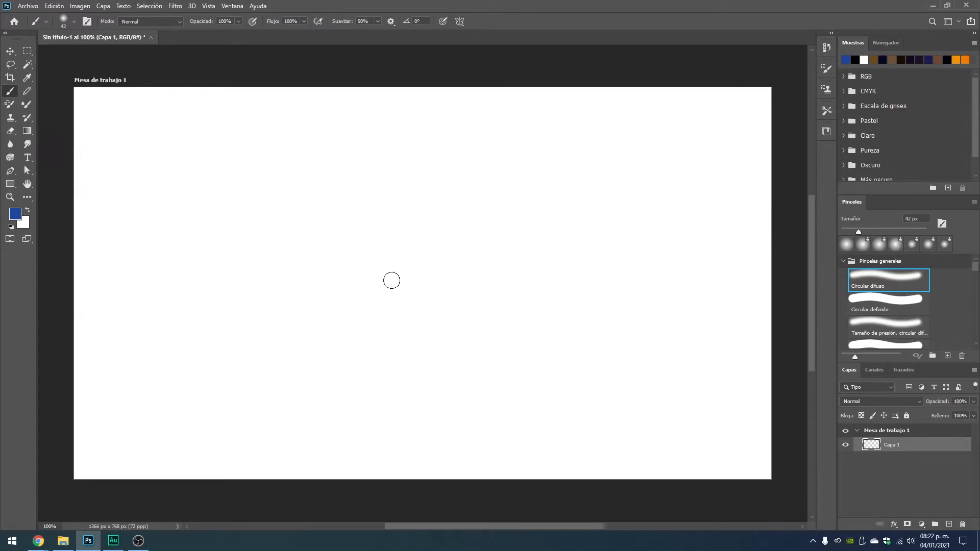
right_click(410, 251)
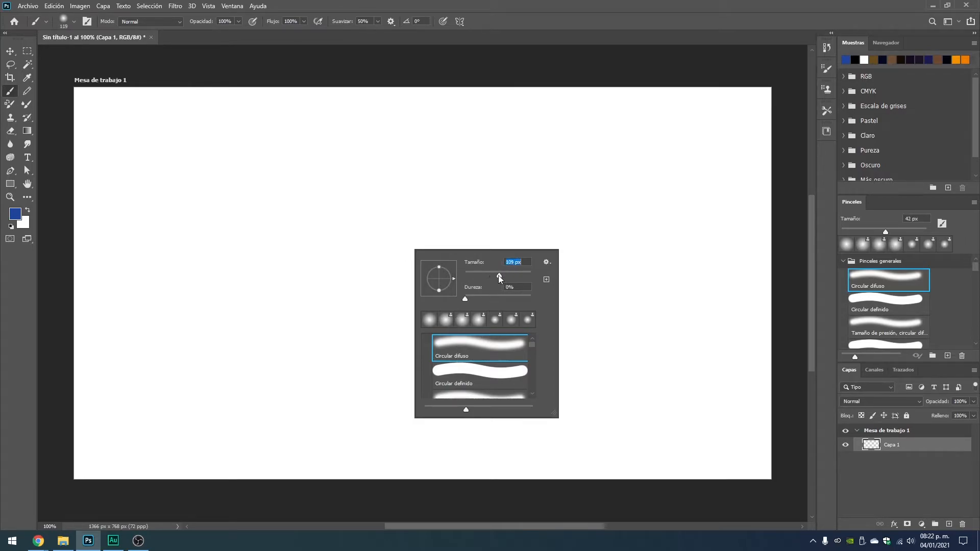
click(485, 374)
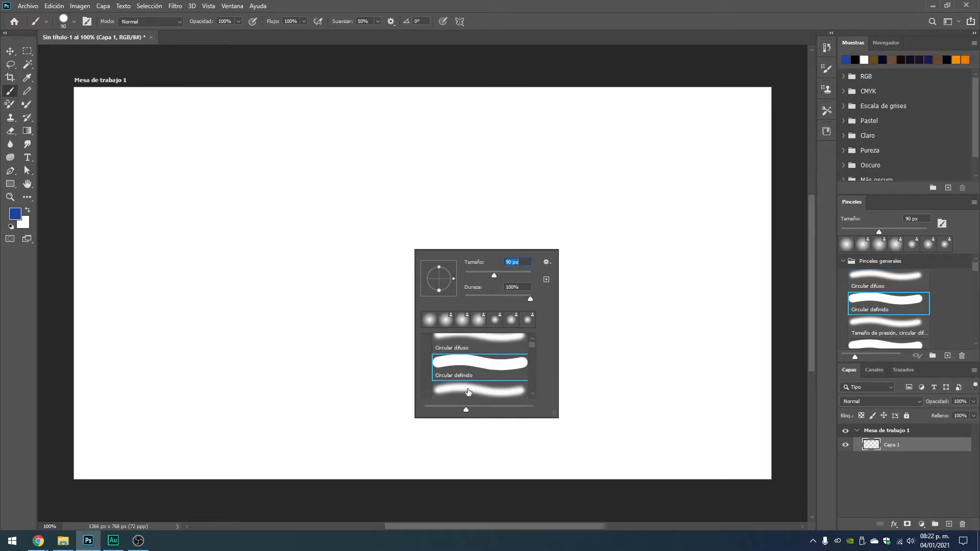
click(471, 392)
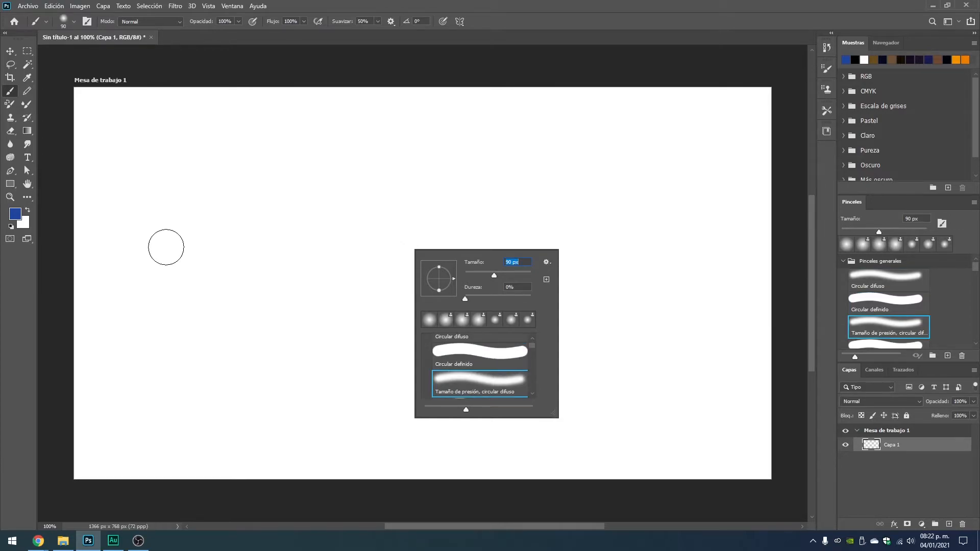
Step: Paint and undo a single blue test dab, and paint wavy soft blue strokes across the full width of the artboard
click(166, 247)
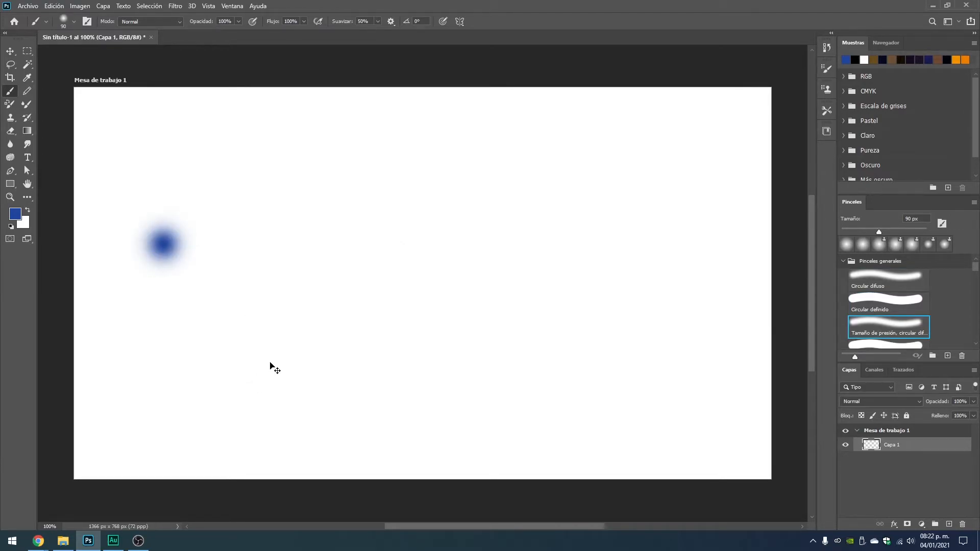
key(ctrl+z)
mouse_move(68, 258)
mouse_down()
mouse_move(151, 241)
mouse_move(530, 275)
mouse_move(637, 241)
mouse_move(645, 218)
mouse_move(691, 202)
mouse_move(768, 231)
mouse_move(807, 270)
mouse_move(810, 288)
mouse_move(782, 332)
mouse_move(767, 276)
mouse_move(687, 240)
mouse_move(609, 251)
mouse_move(469, 315)
mouse_move(281, 346)
mouse_move(95, 310)
mouse_move(2, 256)
mouse_move(2, 230)
mouse_move(335, 290)
mouse_move(777, 313)
mouse_up()
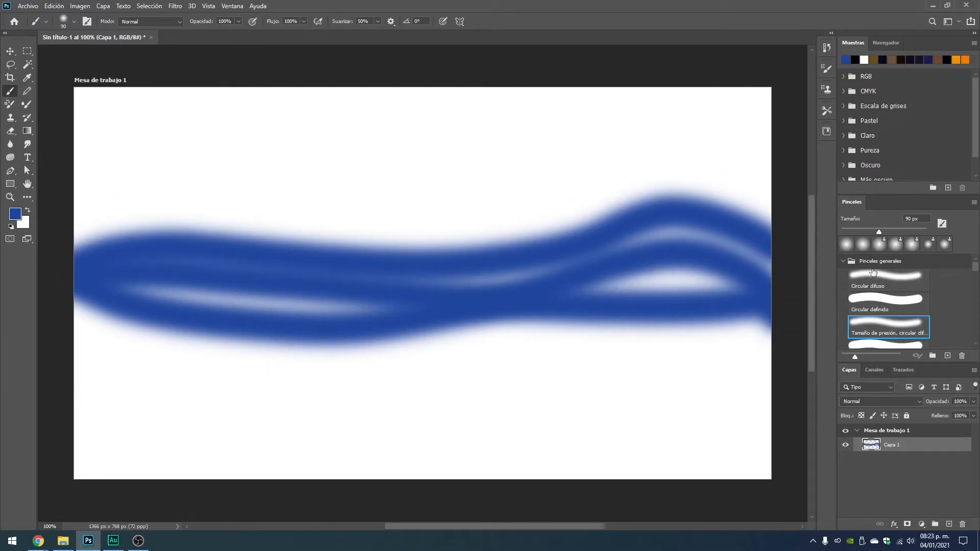
Step: Browse the pressure brushes in the Pinceles panel and undock the panel so that it floats over the artboard
scroll(878, 313, down, 3)
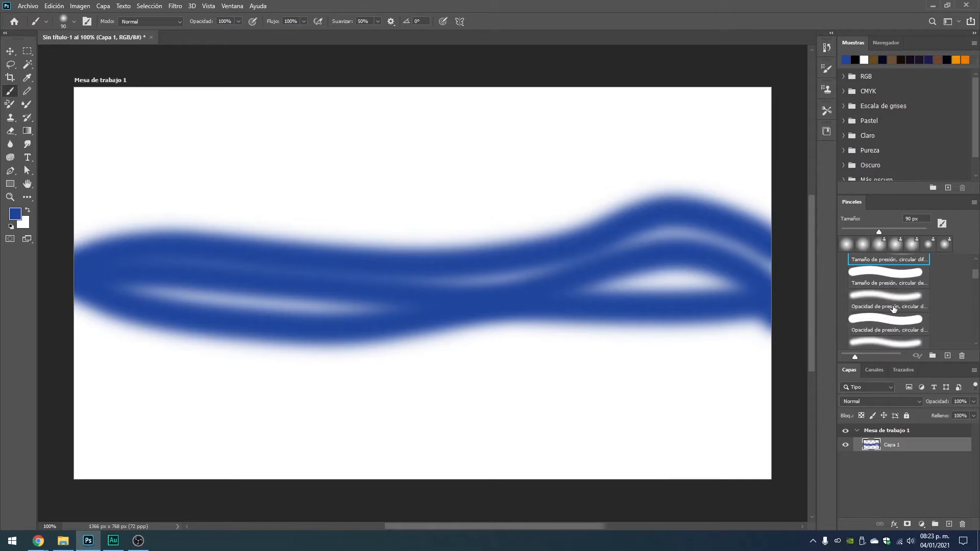
scroll(909, 323, up, 1)
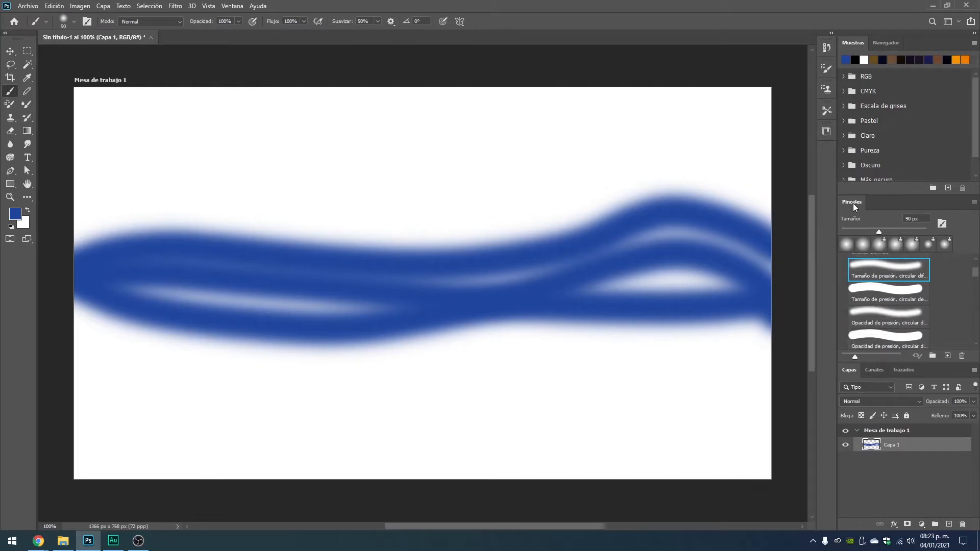
drag(853, 203, 601, 107)
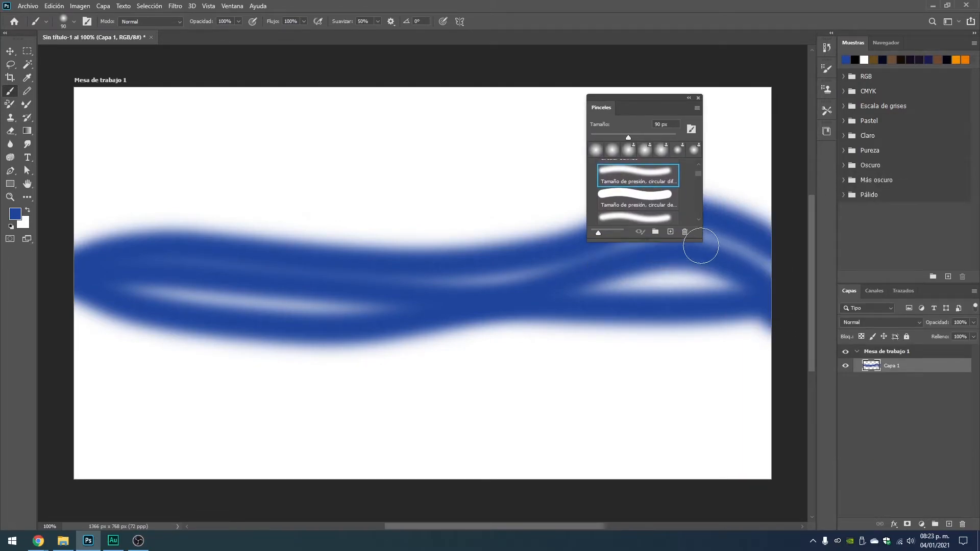
Step: Enlarge the floating Pinceles panel, reposition it over the artboard, and increase its stroke preview size to two large columns
drag(702, 241, 793, 315)
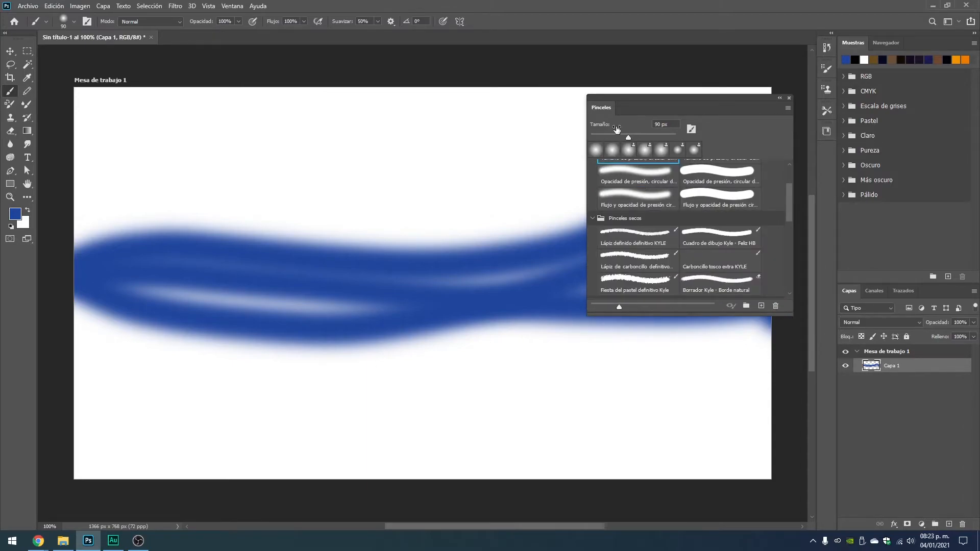
drag(669, 96, 574, 52)
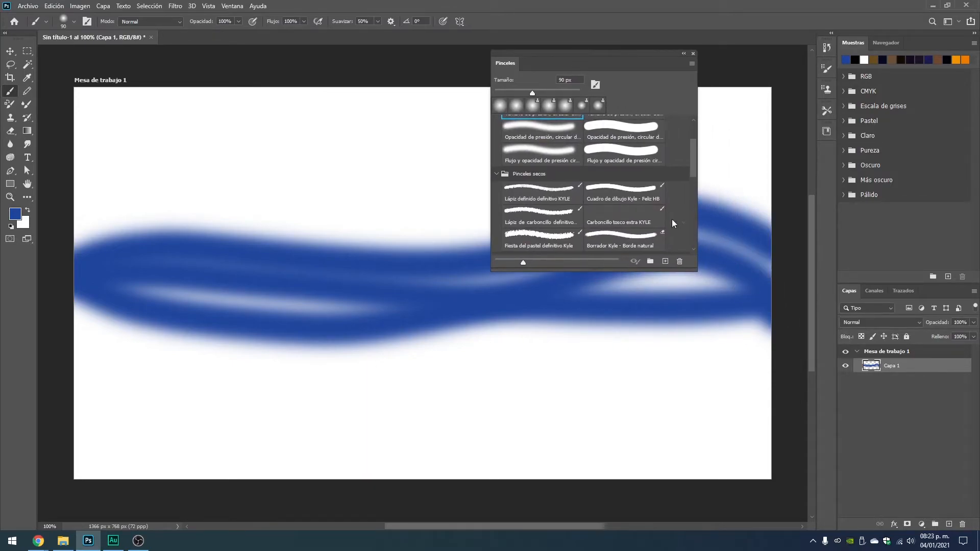
mouse_move(697, 271)
mouse_down()
mouse_move(757, 357)
mouse_move(756, 412)
mouse_move(781, 422)
mouse_up()
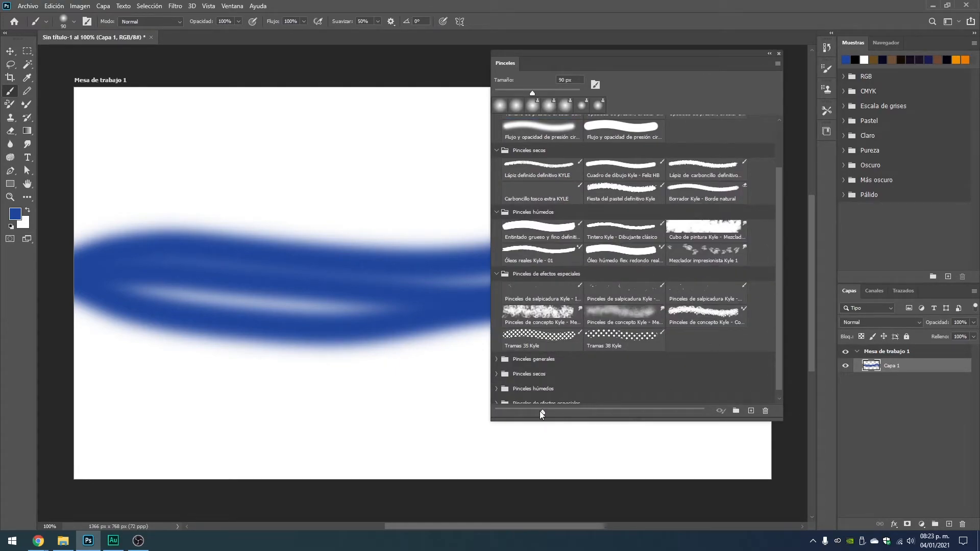
mouse_move(542, 411)
mouse_down()
mouse_move(510, 411)
mouse_move(627, 424)
mouse_move(695, 416)
mouse_move(617, 412)
mouse_move(622, 417)
mouse_up()
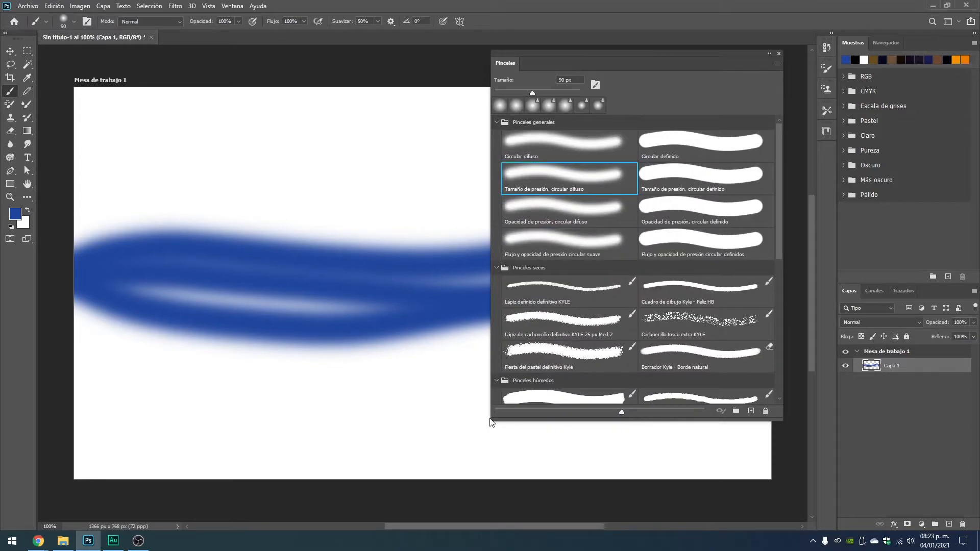
drag(493, 419, 472, 432)
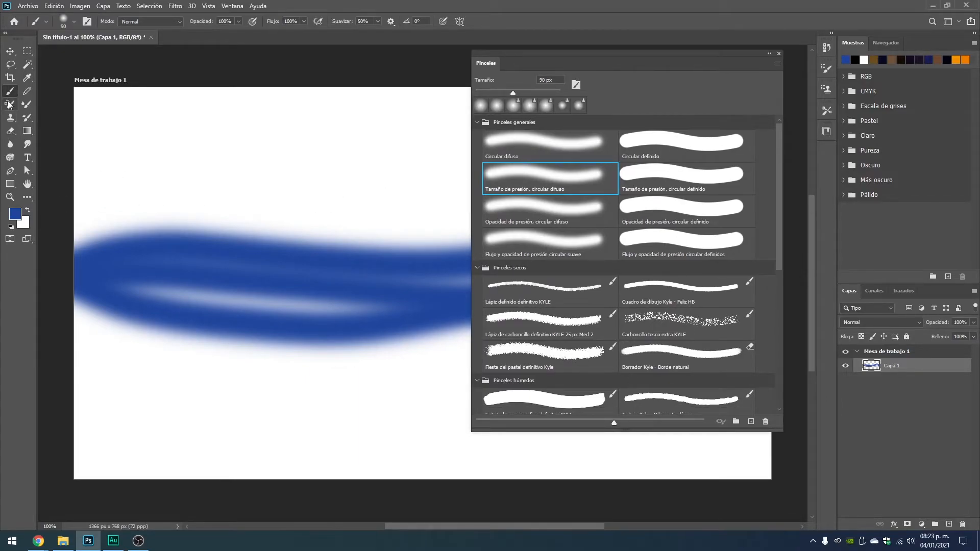
Step: Paint a soft stroke above the blue band, then hard-edged strokes with Opacidad de presión, circular definido and Circular definido
drag(211, 212, 403, 249)
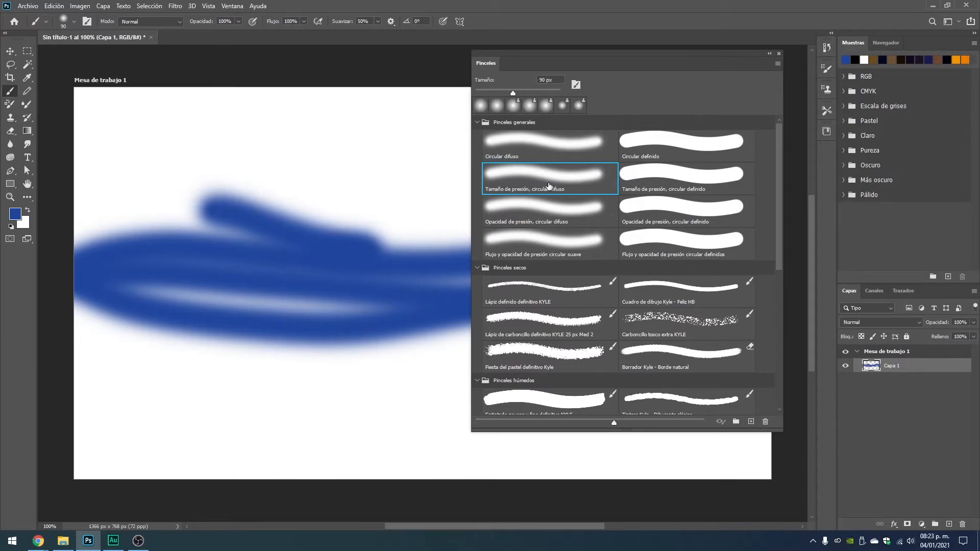
click(655, 210)
mouse_move(329, 197)
mouse_down()
mouse_move(253, 236)
mouse_move(182, 241)
mouse_move(162, 198)
mouse_move(317, 190)
mouse_up()
click(645, 145)
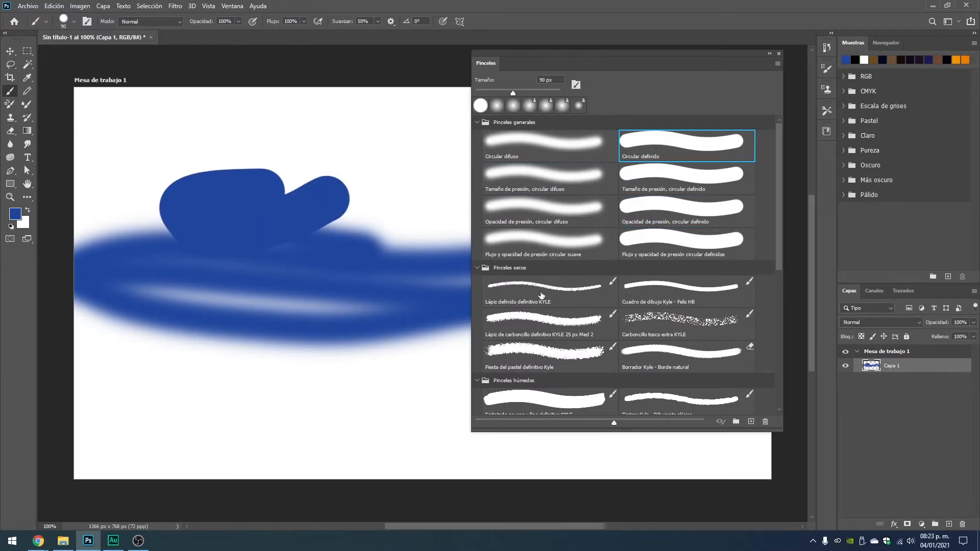
Step: Choose the Carboncillo tosco extra KYLE brush from Pinceles secos and paint rough-edged blue strokes over the upper shape
scroll(535, 295, down, 1)
scroll(536, 295, down, 2)
scroll(538, 289, down, 3)
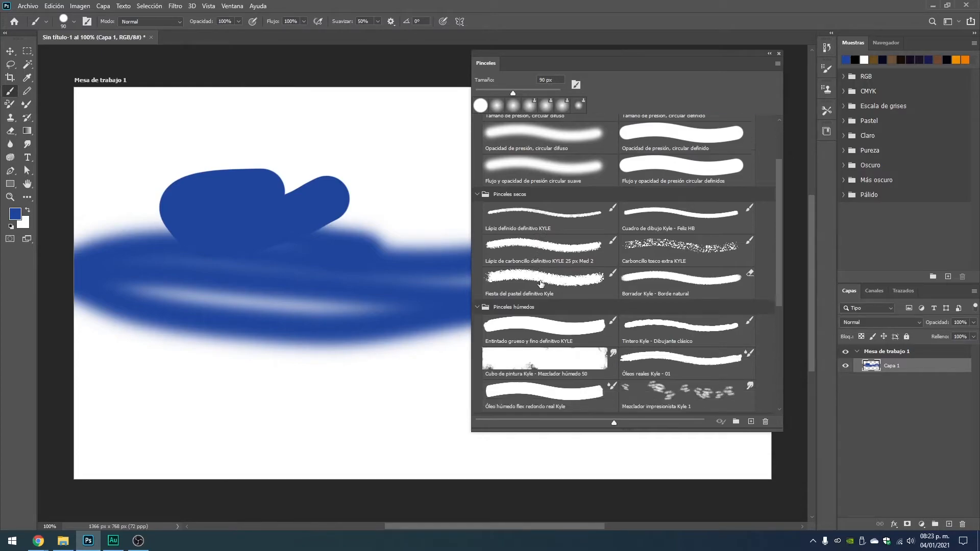
scroll(542, 281, down, 1)
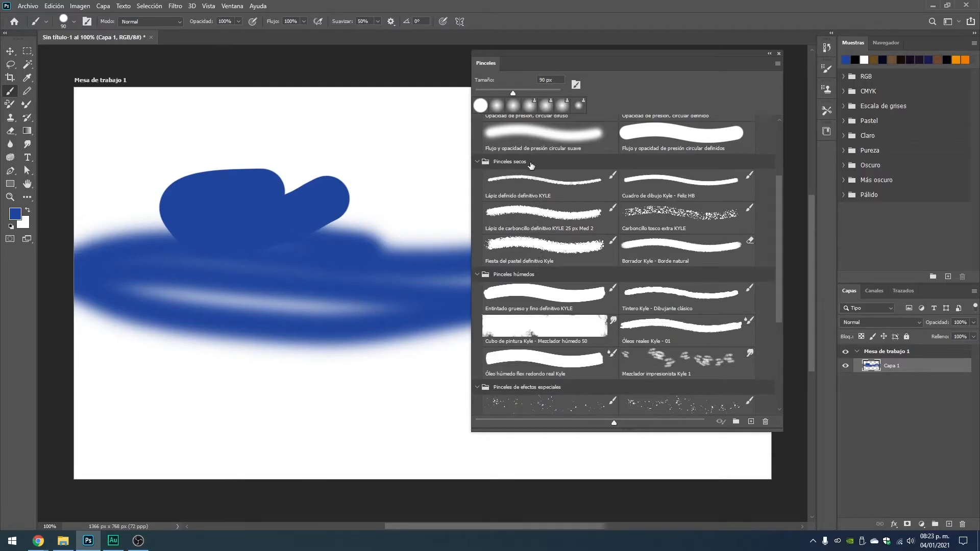
scroll(526, 282, down, 1)
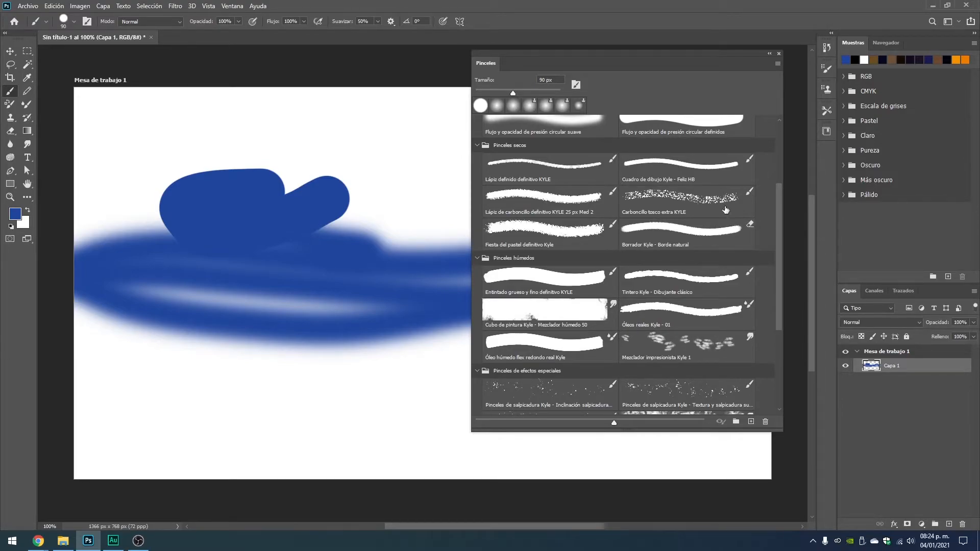
click(665, 199)
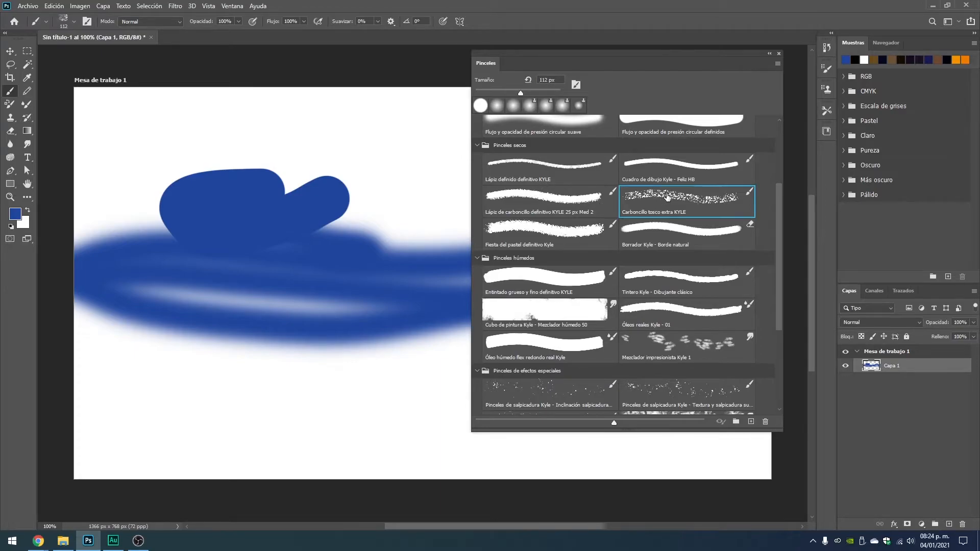
mouse_move(164, 158)
mouse_down()
mouse_move(316, 166)
mouse_move(375, 143)
mouse_move(145, 179)
mouse_move(291, 188)
mouse_move(334, 153)
mouse_move(217, 115)
mouse_move(373, 128)
mouse_up()
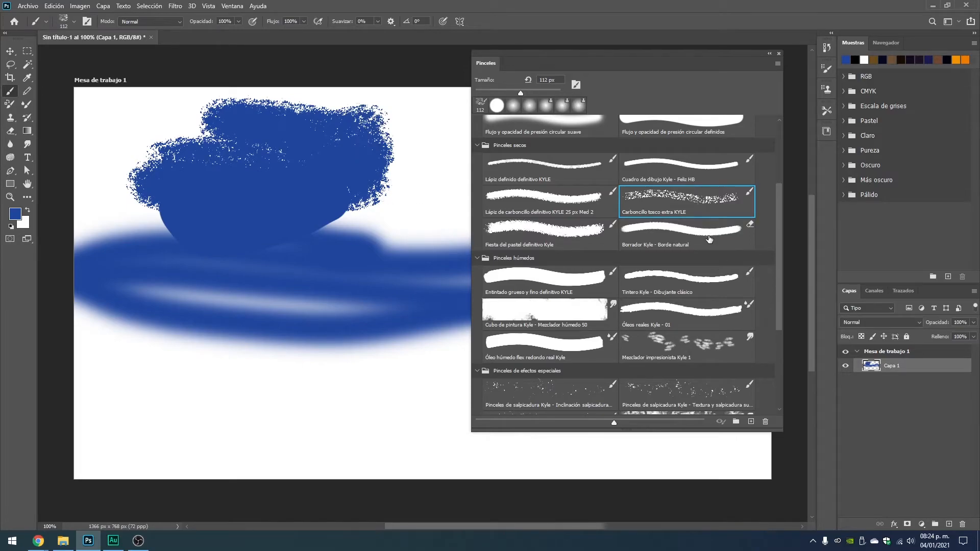
Step: Choose the Borrador Kyle - Borde natural eraser preset and erase horizontal strokes between the upper shape and the blue band
scroll(707, 241, down, 1)
scroll(707, 241, down, 2)
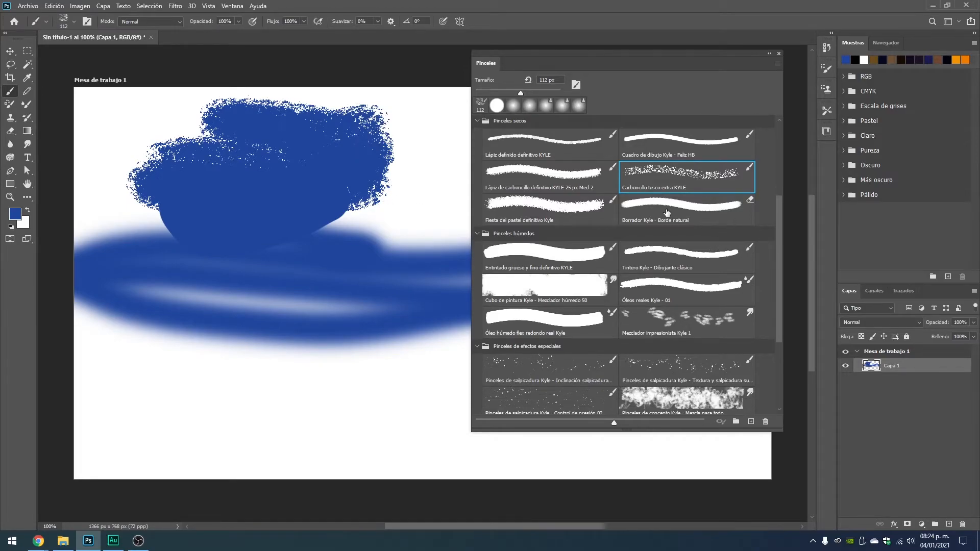
click(667, 212)
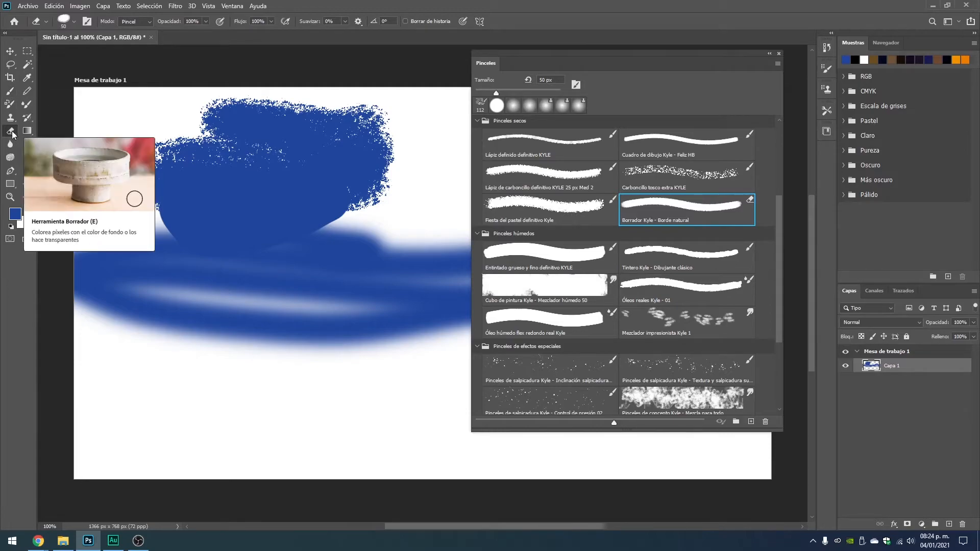
mouse_move(393, 221)
mouse_down()
mouse_move(243, 237)
mouse_move(301, 235)
mouse_move(325, 249)
mouse_move(218, 253)
mouse_move(327, 261)
mouse_move(220, 249)
mouse_move(293, 248)
mouse_move(285, 243)
mouse_move(377, 256)
mouse_up()
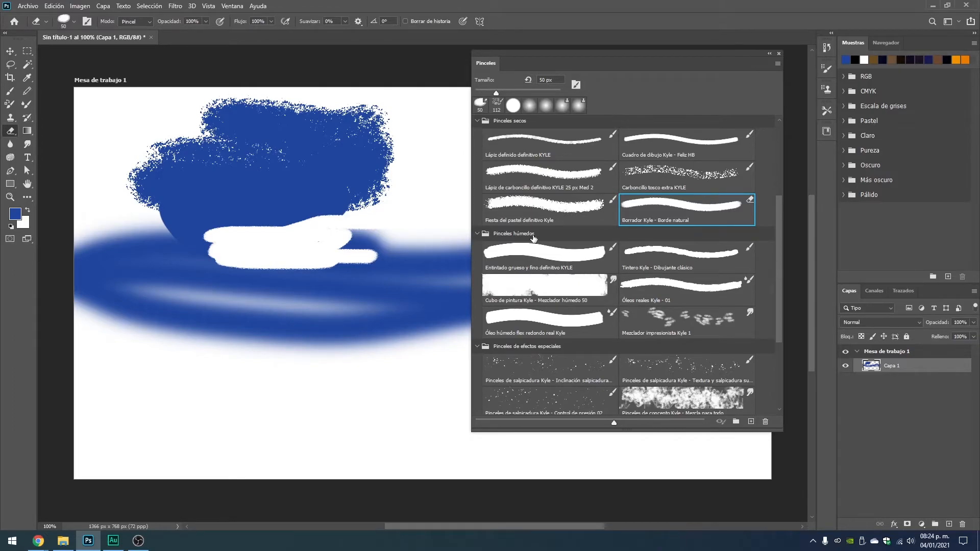
Step: Choose the Mezclador impresionista Kyle 1 smudge preset from Pinceles húmedos and smudge the lower part of the upper blue shape
click(689, 321)
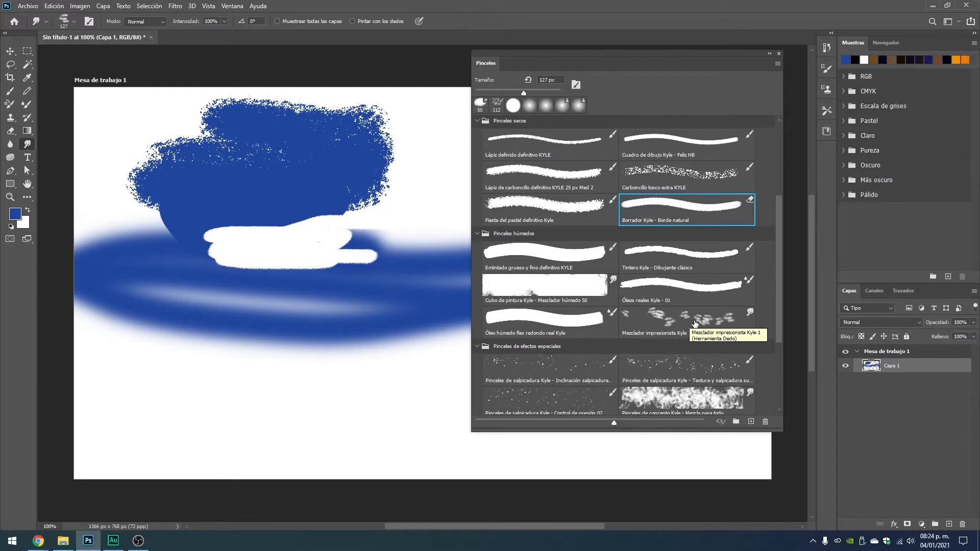
key(e)
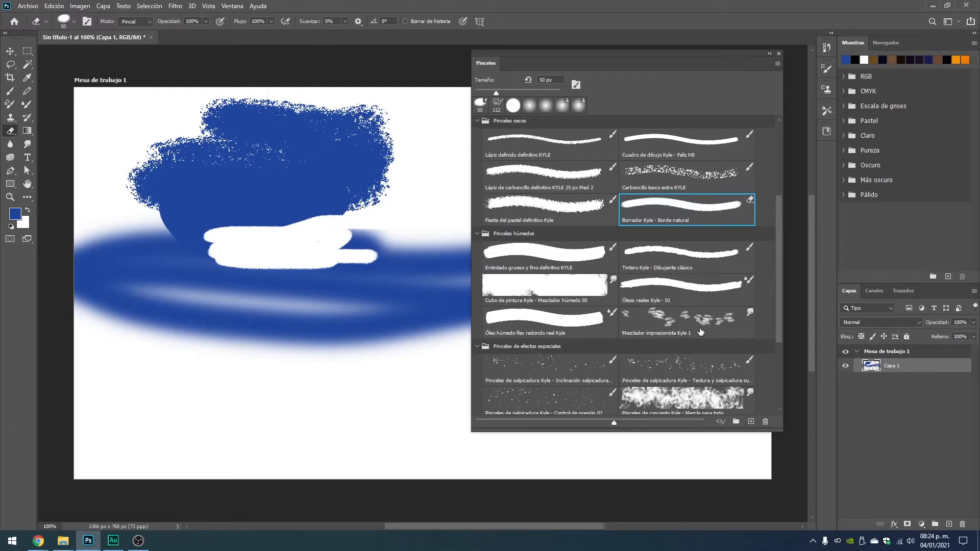
click(699, 323)
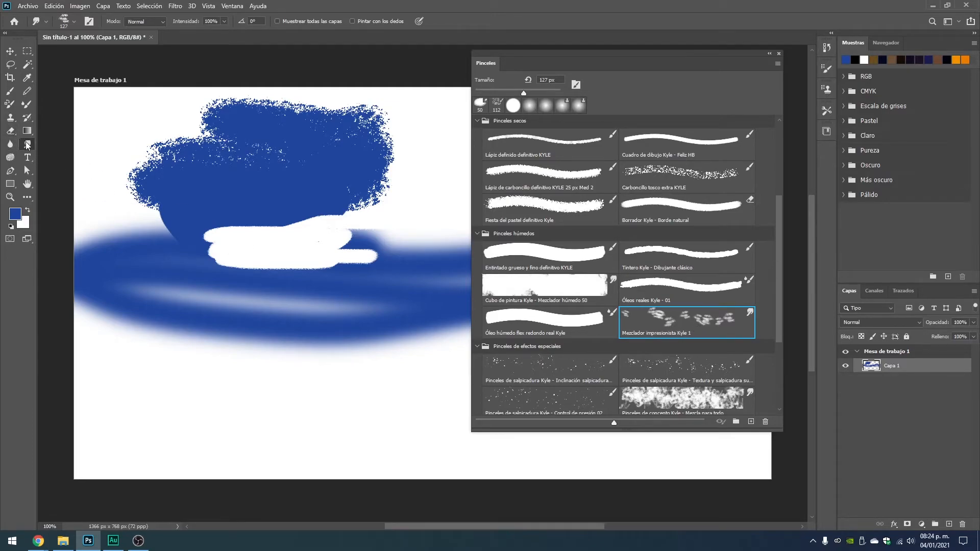
mouse_move(134, 196)
mouse_down()
mouse_move(238, 245)
mouse_move(274, 192)
mouse_move(334, 209)
mouse_up()
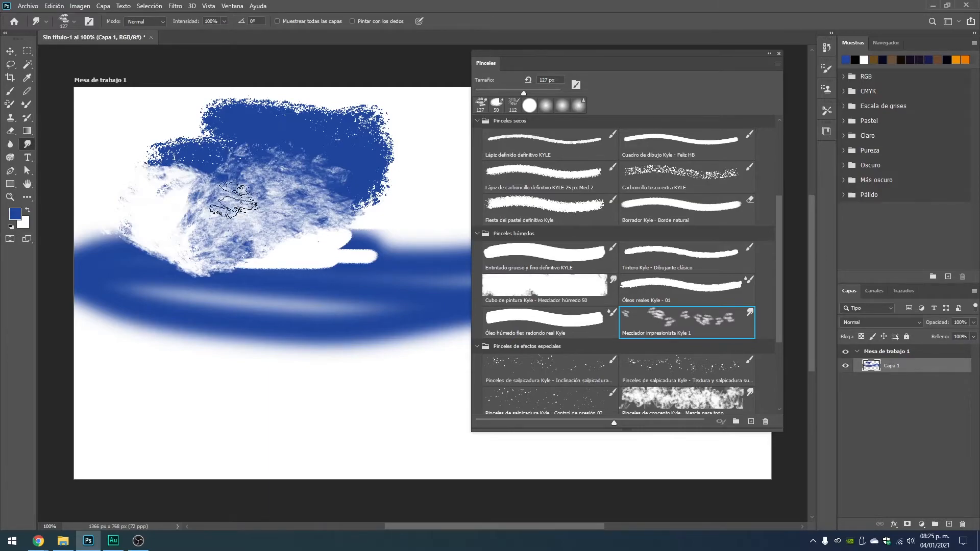
Step: Select Tintero Kyle - Dibujante clásico and expand the collapsed Pinceles generales, Pinceles secos, Pinceles húmedos and Pinceles de efectos especiales groups
click(746, 285)
click(746, 259)
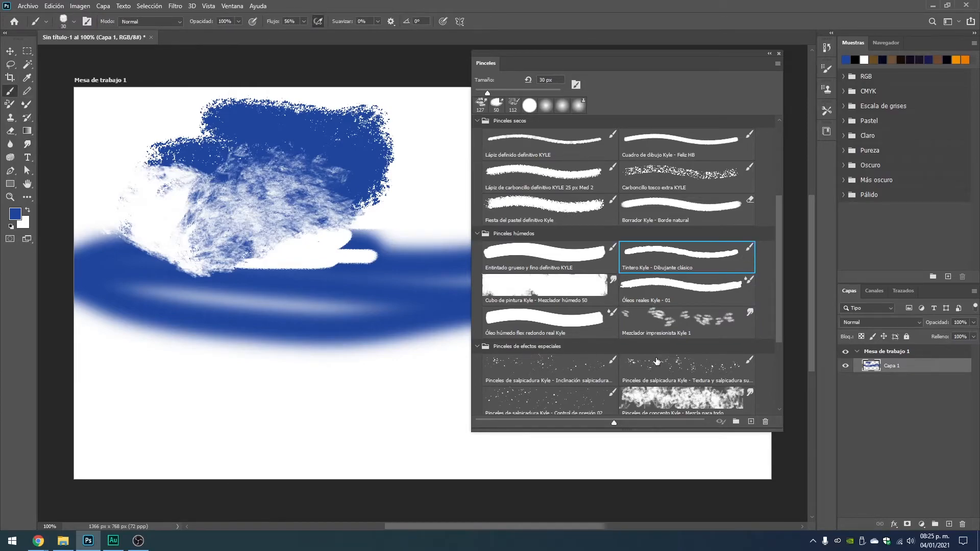
scroll(657, 362, down, 5)
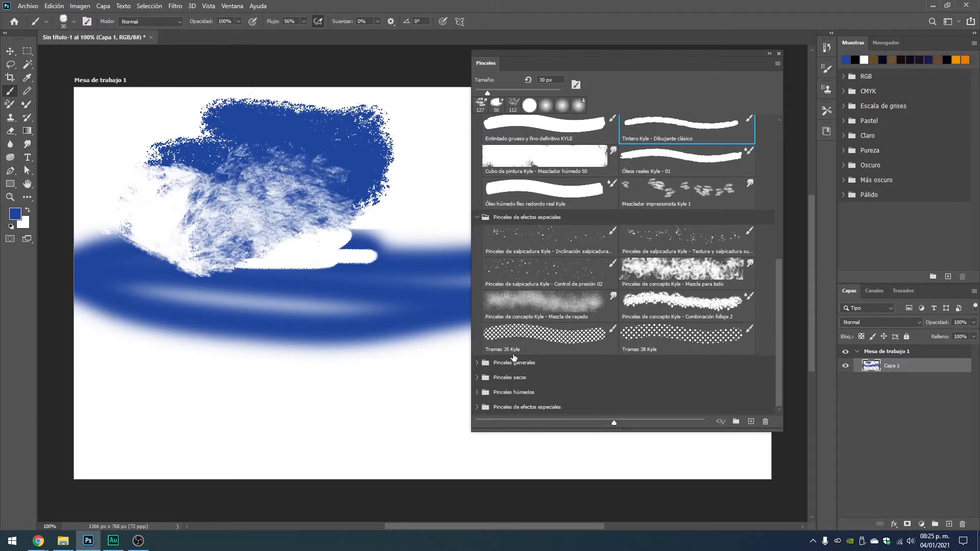
click(477, 363)
scroll(653, 314, down, 5)
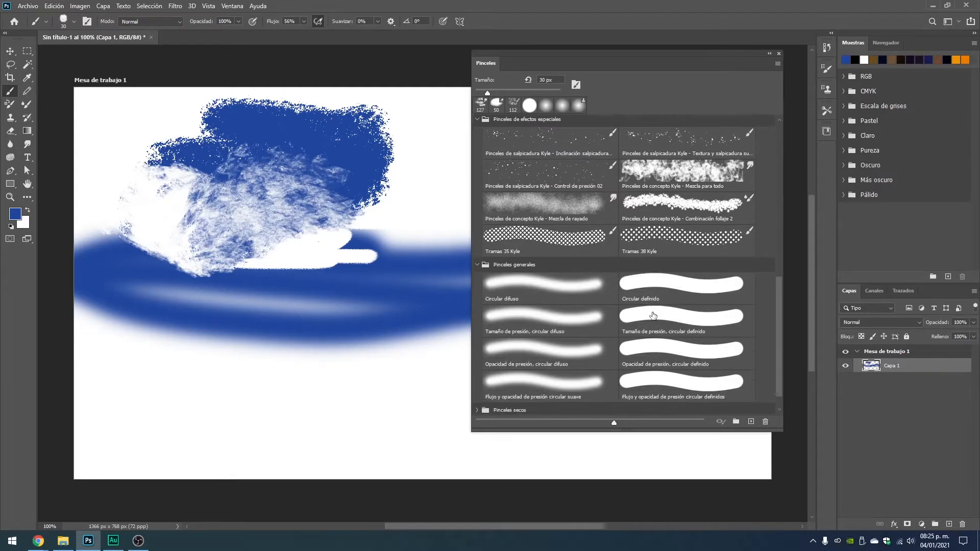
scroll(653, 315, down, 1)
click(478, 378)
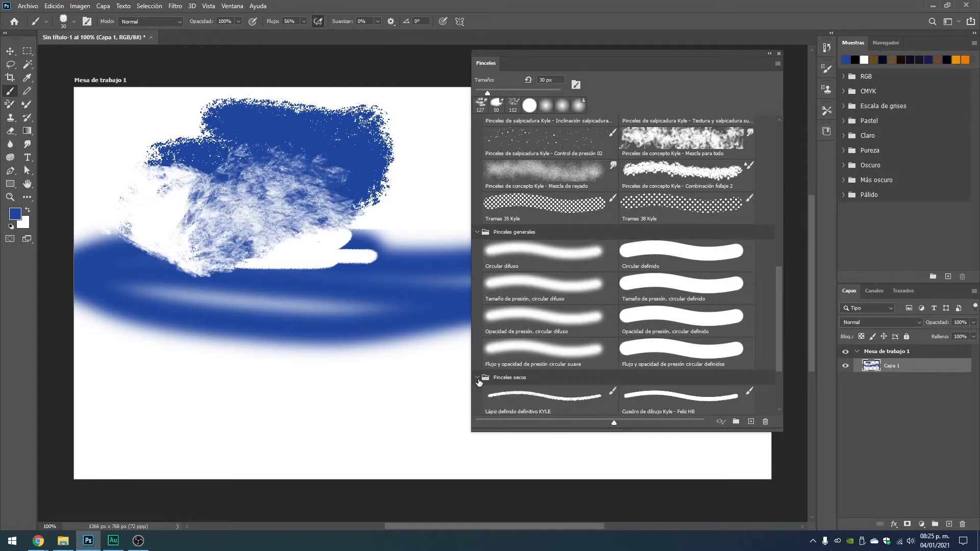
scroll(607, 338, down, 3)
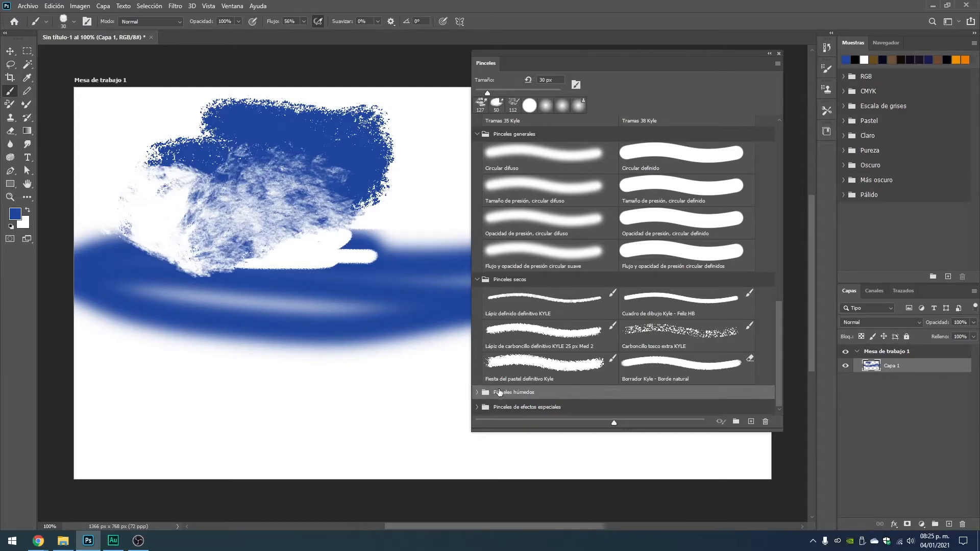
click(478, 392)
scroll(602, 337, down, 2)
scroll(613, 337, down, 1)
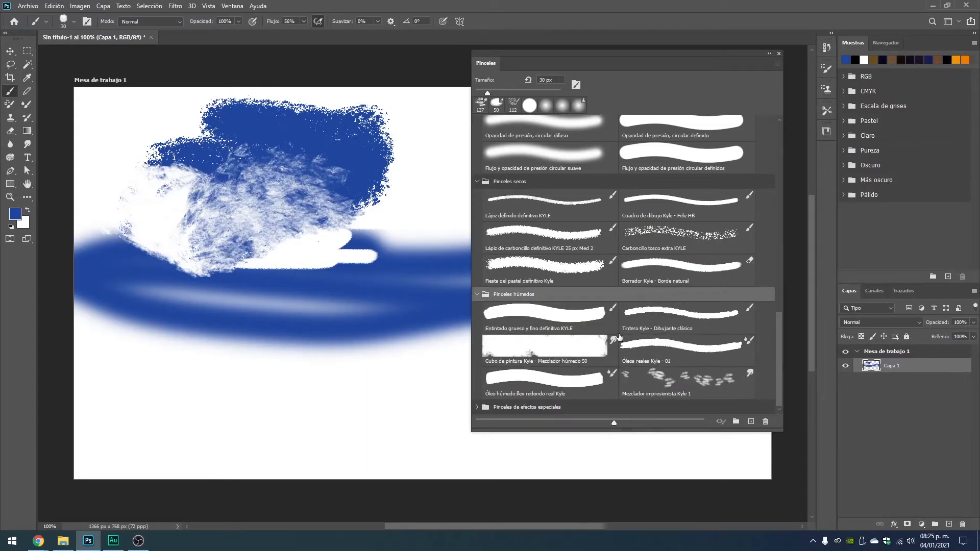
click(476, 407)
scroll(612, 332, down, 4)
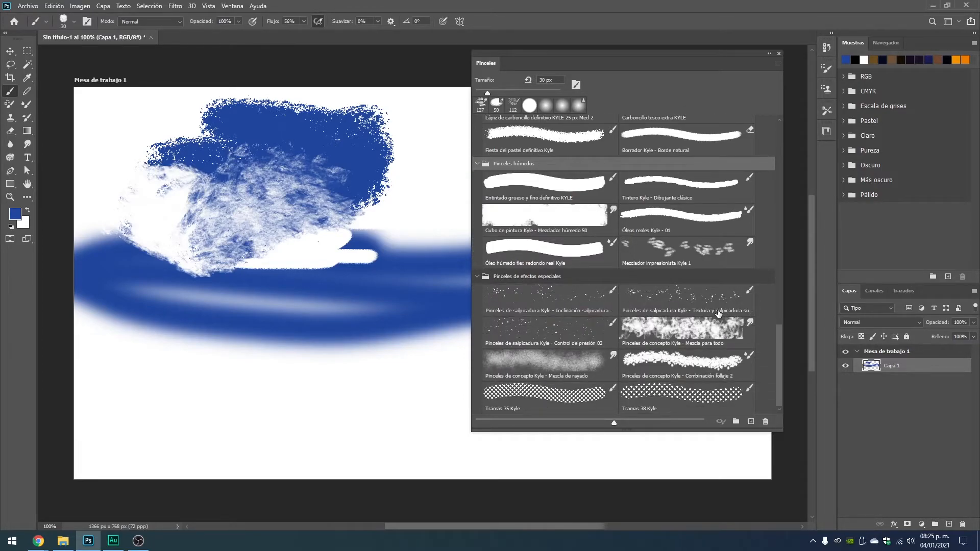
Step: Choose the Pinceles de salpicadura Kyle - Textura y salpicadura brush and paint blue splatters over the shapes and the lower-left artboard area
click(661, 298)
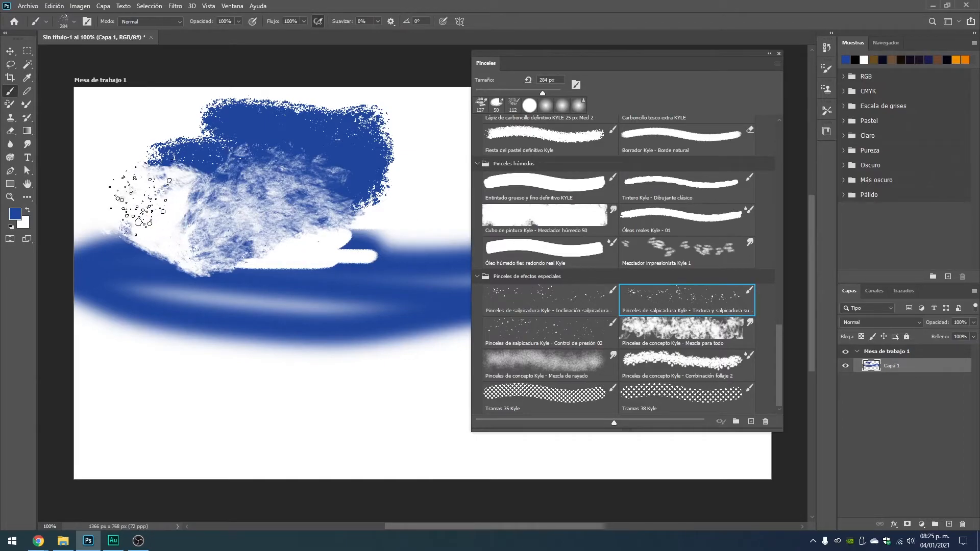
mouse_move(138, 189)
mouse_down()
mouse_move(214, 153)
mouse_move(398, 225)
mouse_up()
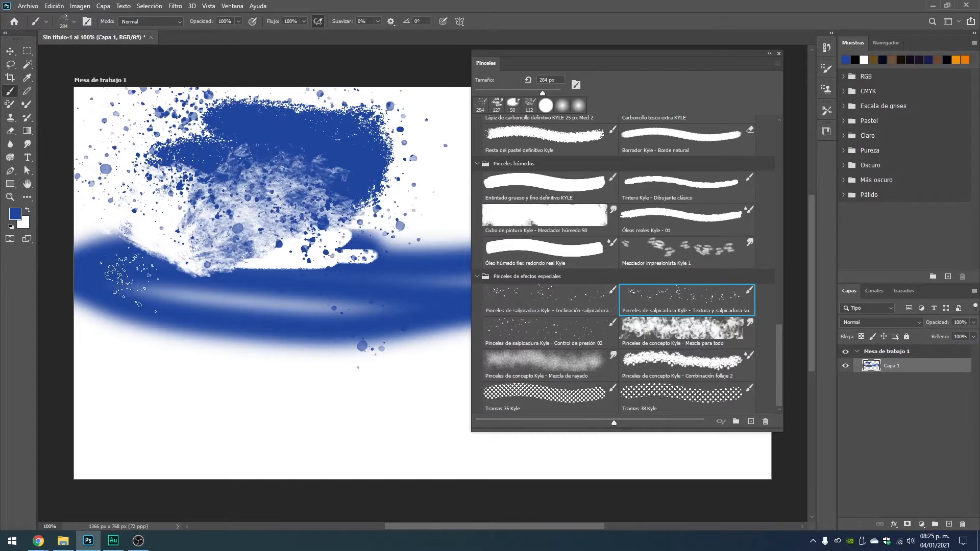
mouse_move(122, 352)
mouse_down()
mouse_move(199, 299)
mouse_move(189, 235)
mouse_move(202, 263)
mouse_up()
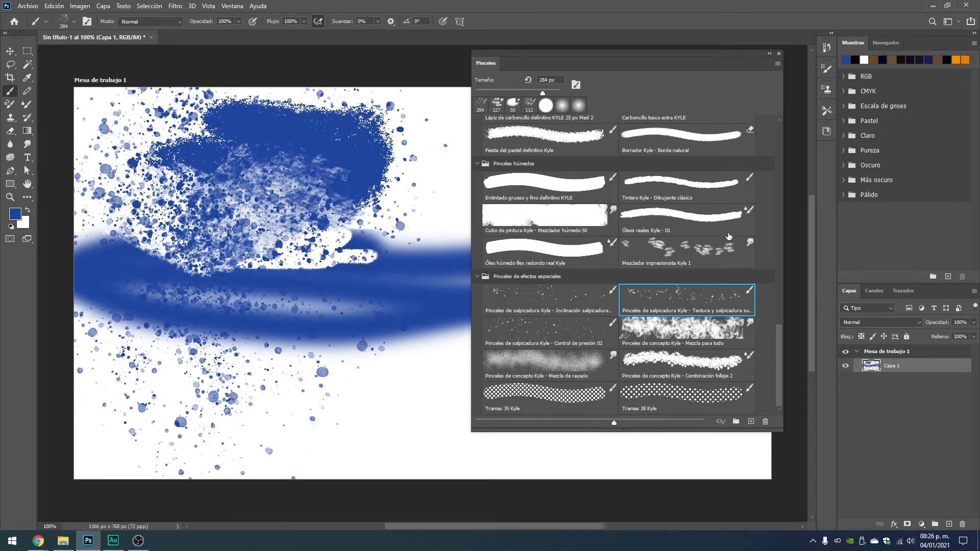
Step: Select the Mezclador impresionista Kyle 1 preset and alternate between the Brush and Smudge tools, ending on the Brush tool
scroll(729, 236, up, 1)
click(699, 258)
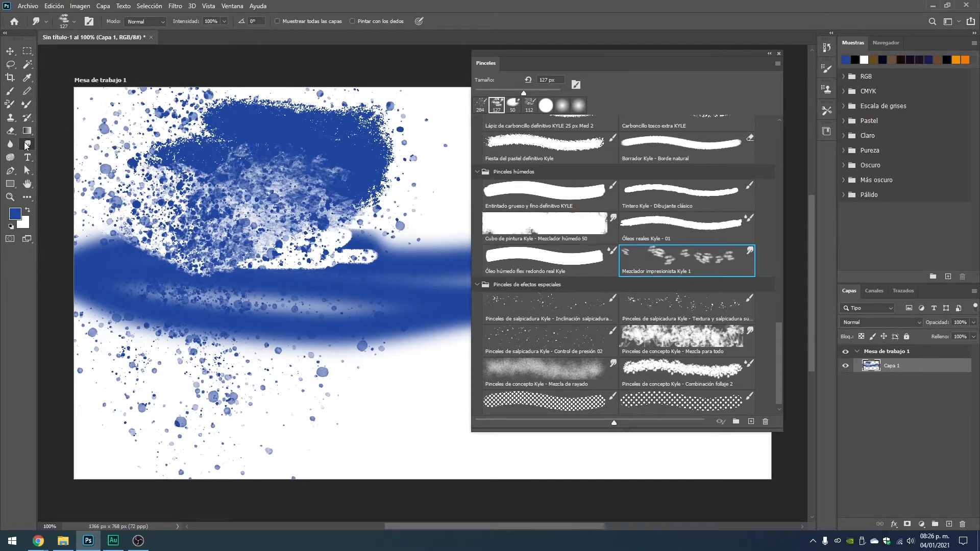
click(10, 92)
click(27, 144)
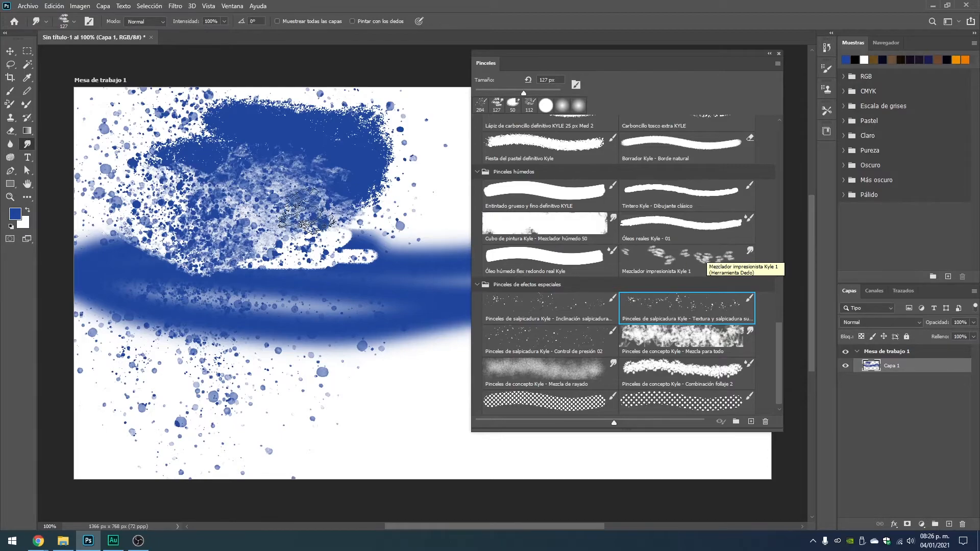
key(b)
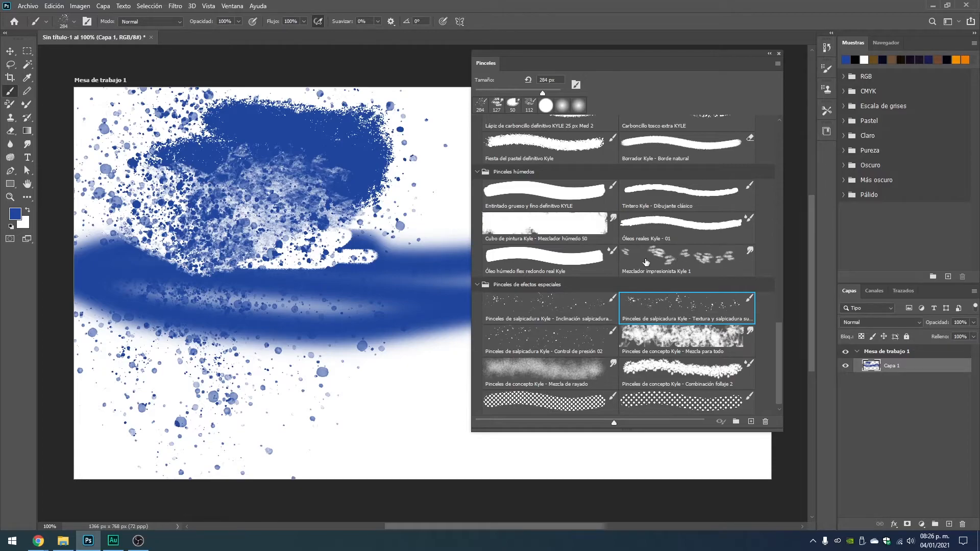
Step: Load the Mezclador impresionista Kyle 1 tip while keeping the Brush tool, and paint textured blue marks beside and below the existing shapes
click(684, 256)
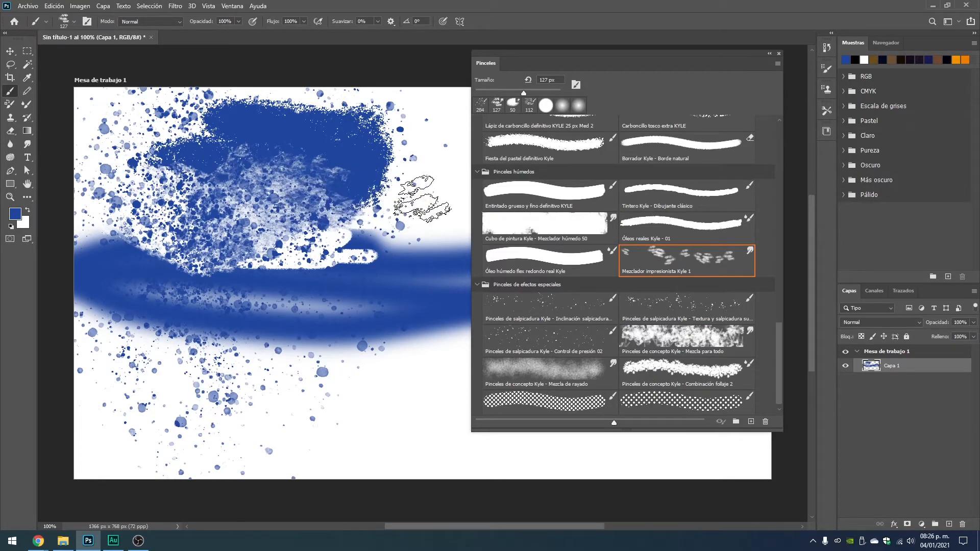
drag(426, 189, 426, 171)
mouse_move(233, 238)
mouse_down()
mouse_move(425, 188)
mouse_move(425, 219)
mouse_up()
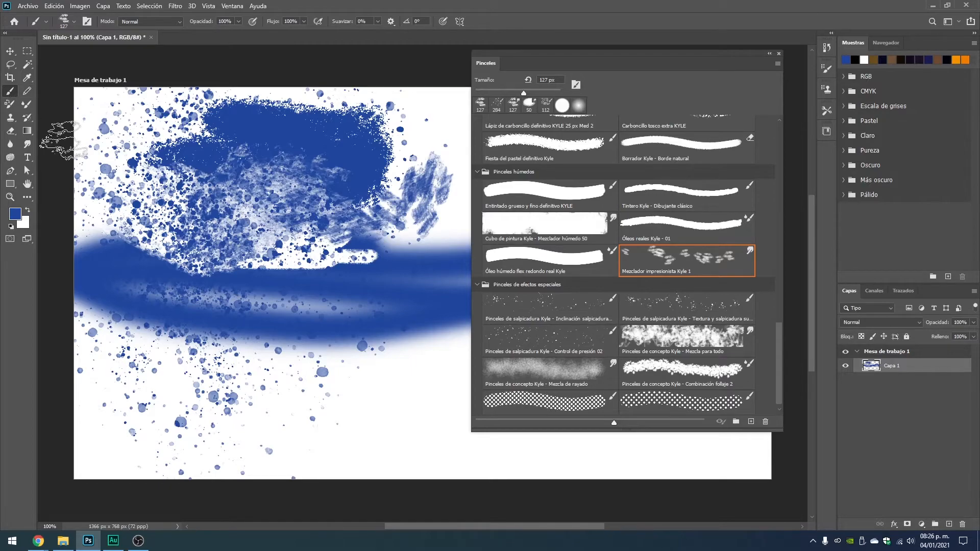
click(250, 372)
click(355, 393)
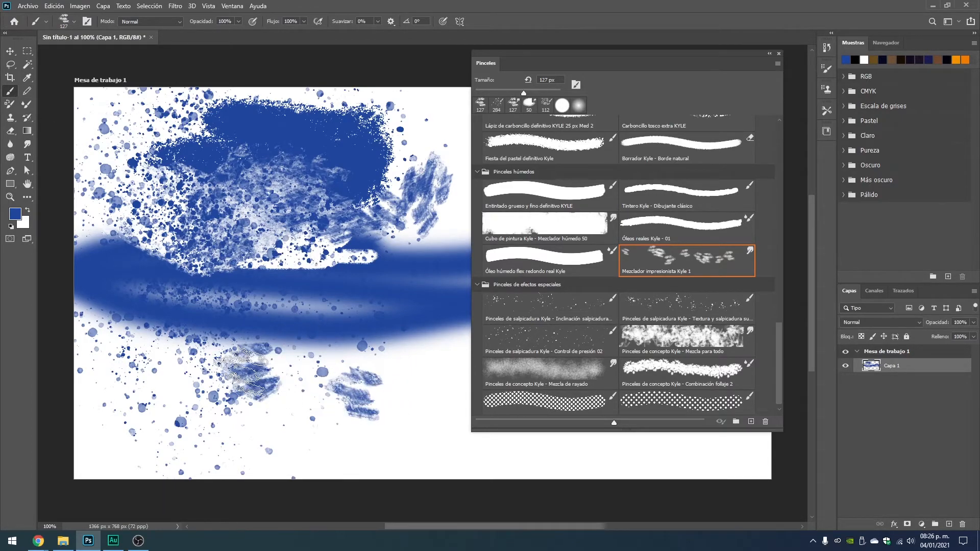
Step: Paint more textured blue strokes below the blurred band and reload the Mezclador impresionista Kyle 1 tip, returning to the Brush tool
click(218, 374)
click(367, 363)
drag(263, 374, 282, 306)
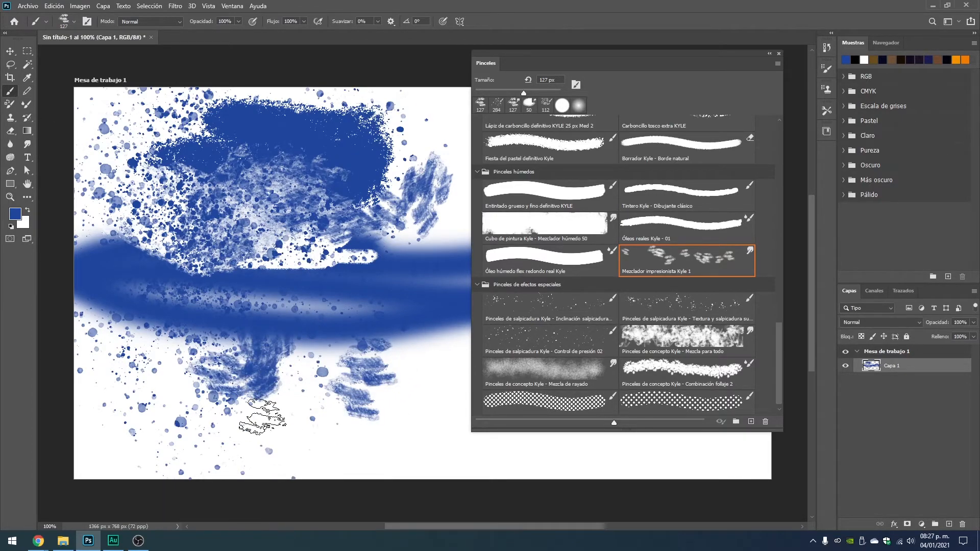
click(622, 260)
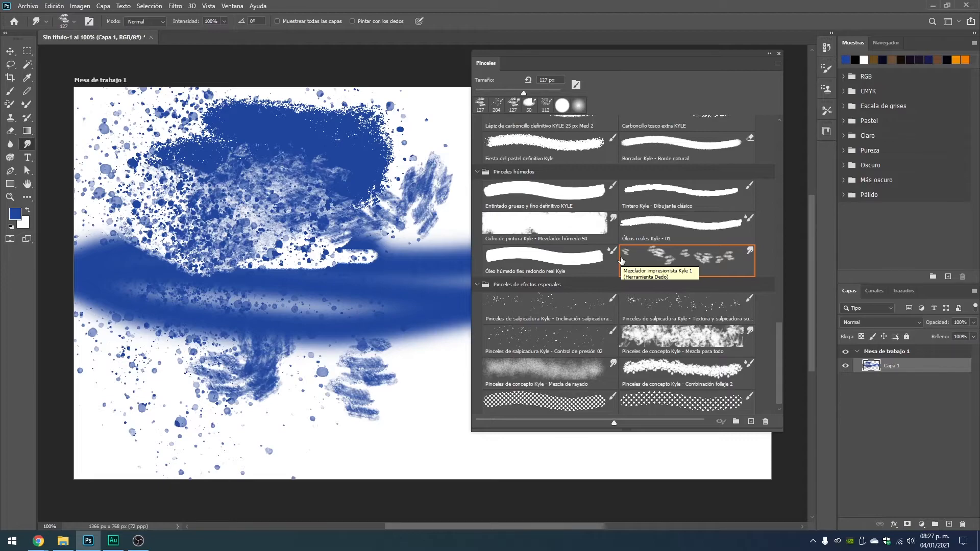
key(b)
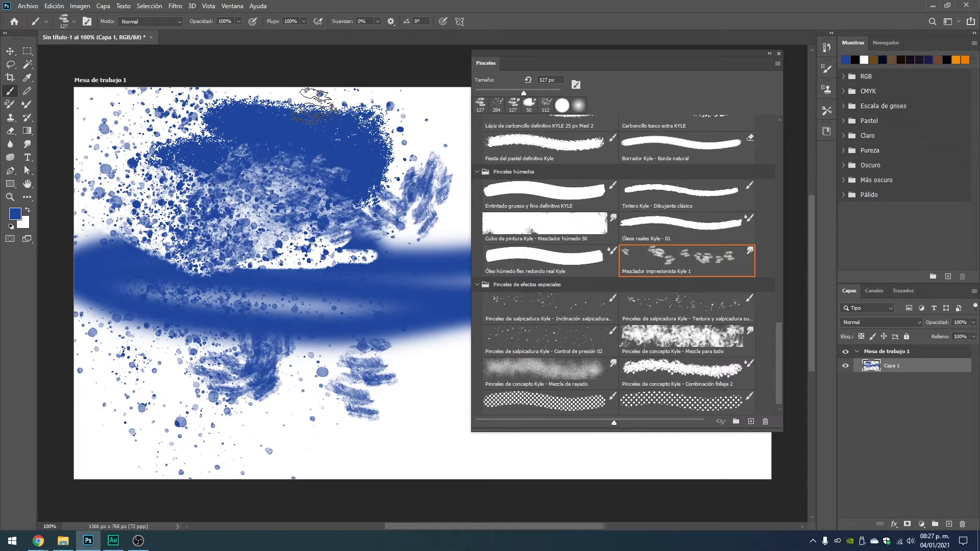
Step: View the program's About information to check the installed Photoshop version, and close it
click(262, 6)
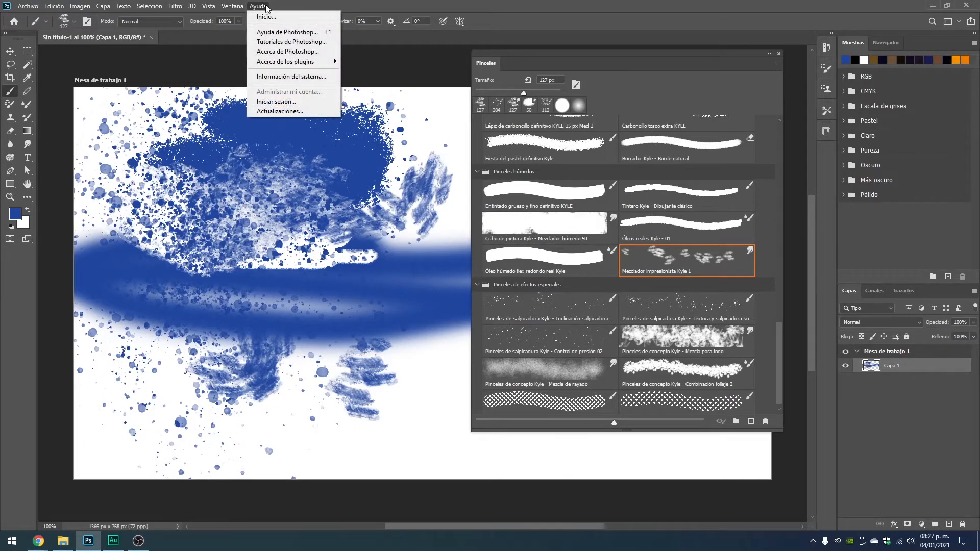
click(307, 53)
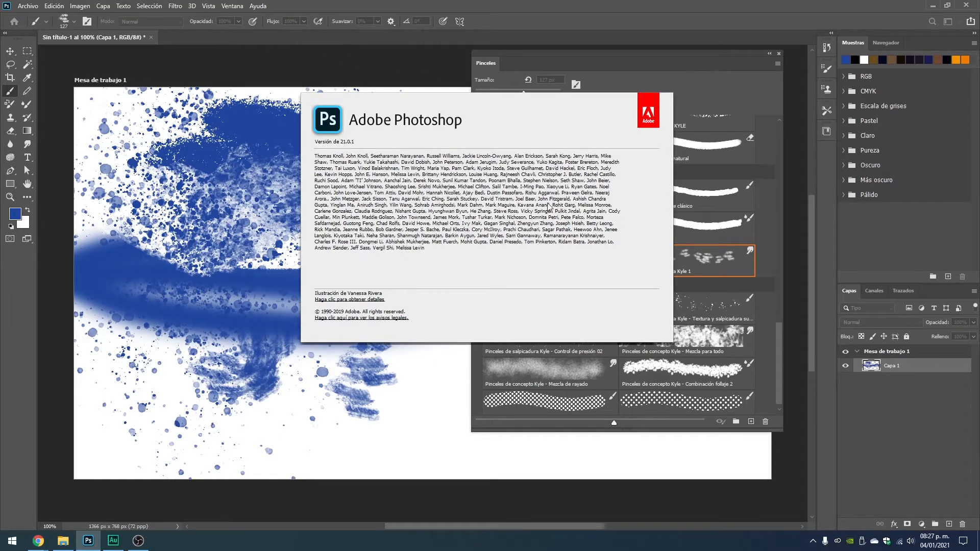
click(357, 142)
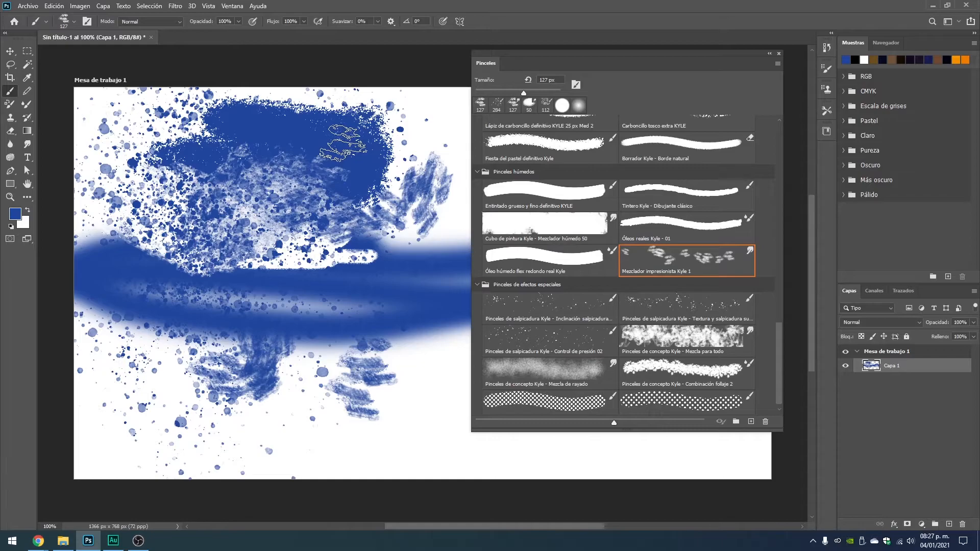
click(232, 6)
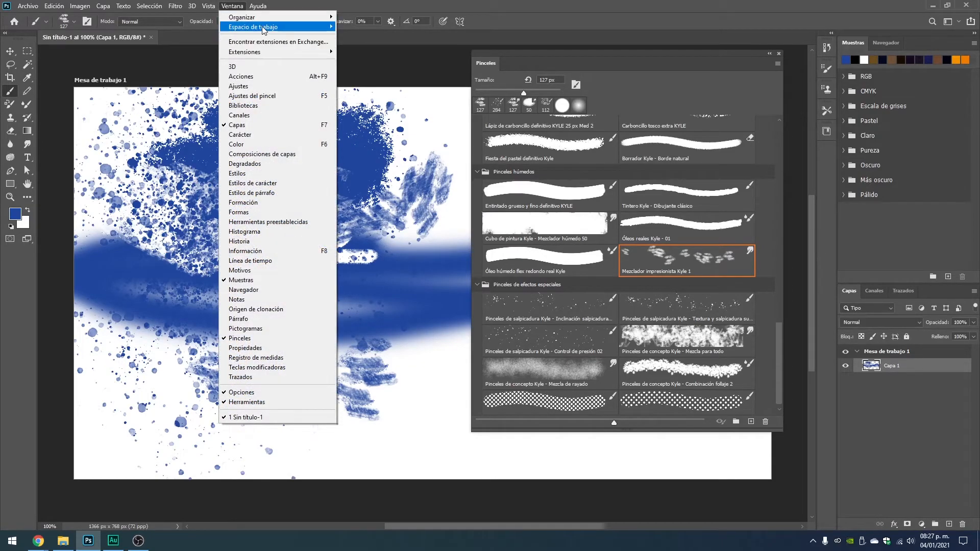
mouse_move(257, 6)
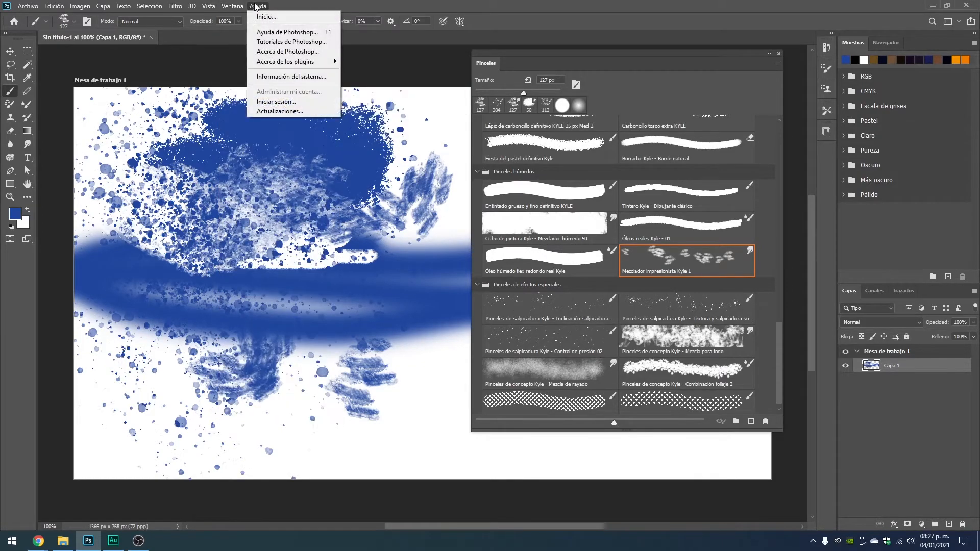
click(273, 52)
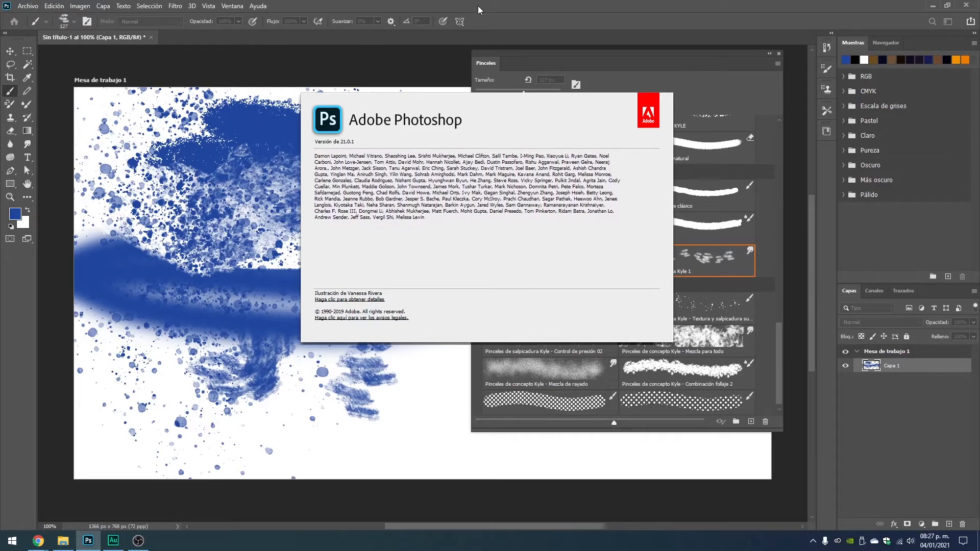
click(513, 109)
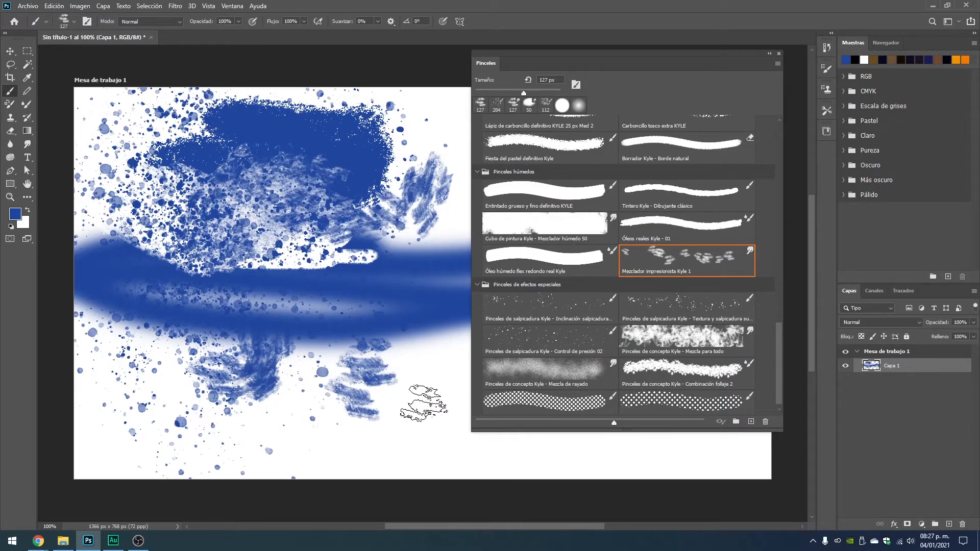
Step: Load the Mezclador impresionista Kyle 1 tip into the Brush tool and start a new brush preset from it
click(612, 271)
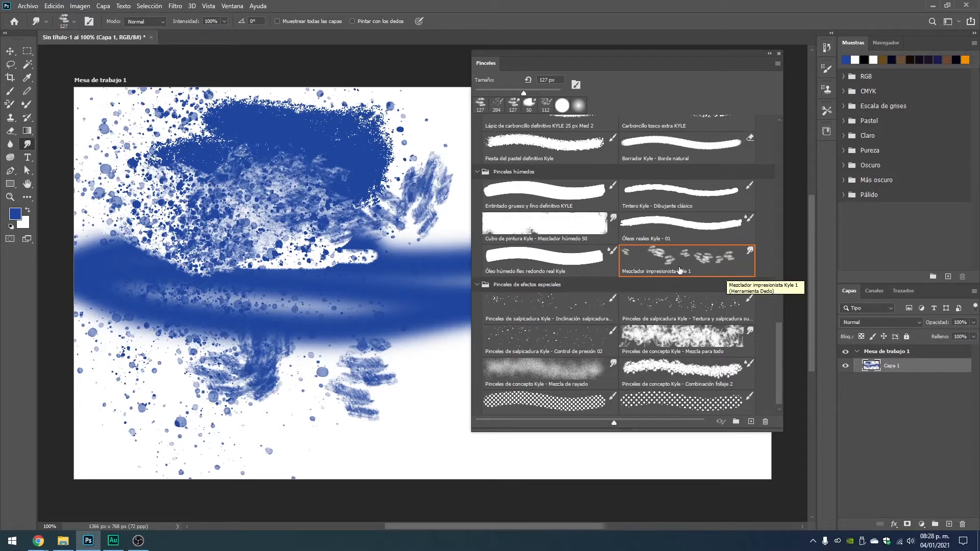
key(b)
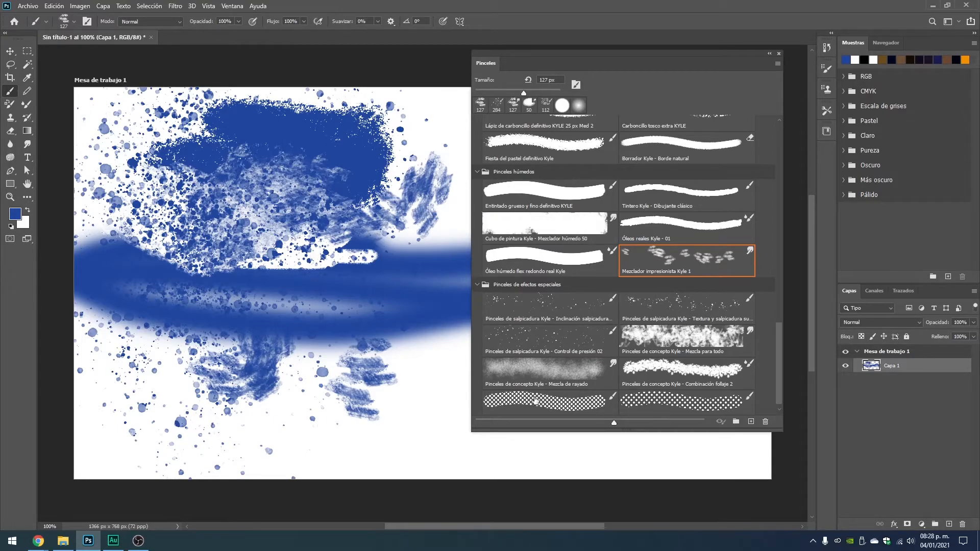
click(777, 64)
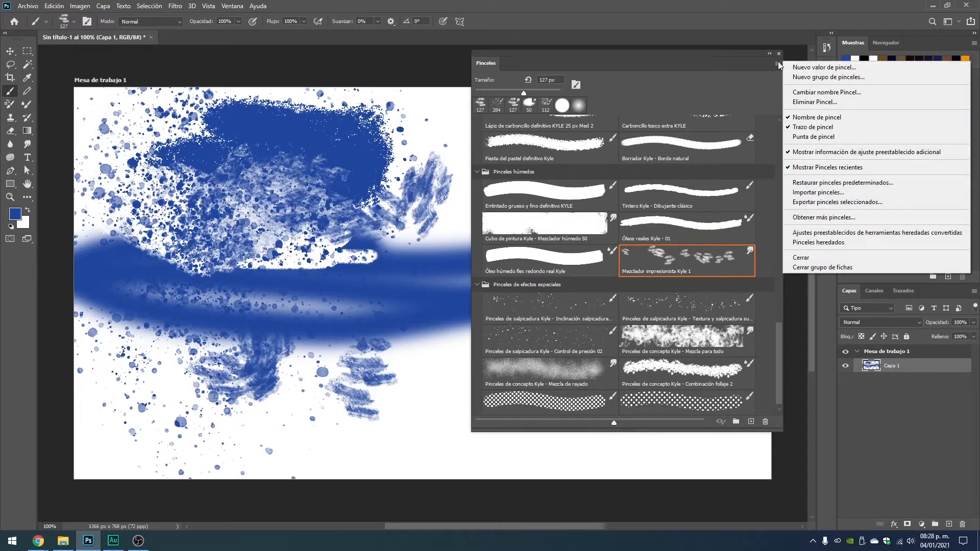
click(863, 68)
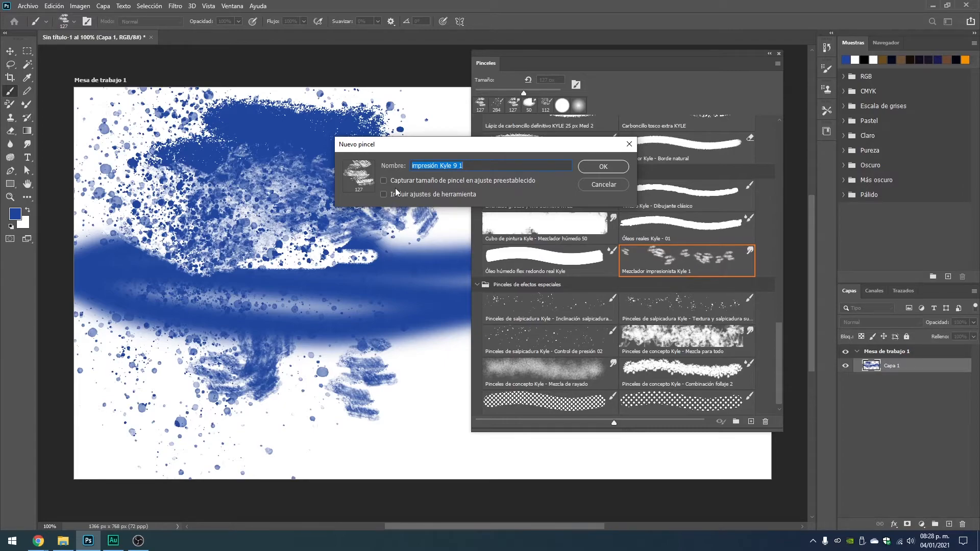
drag(369, 145, 317, 124)
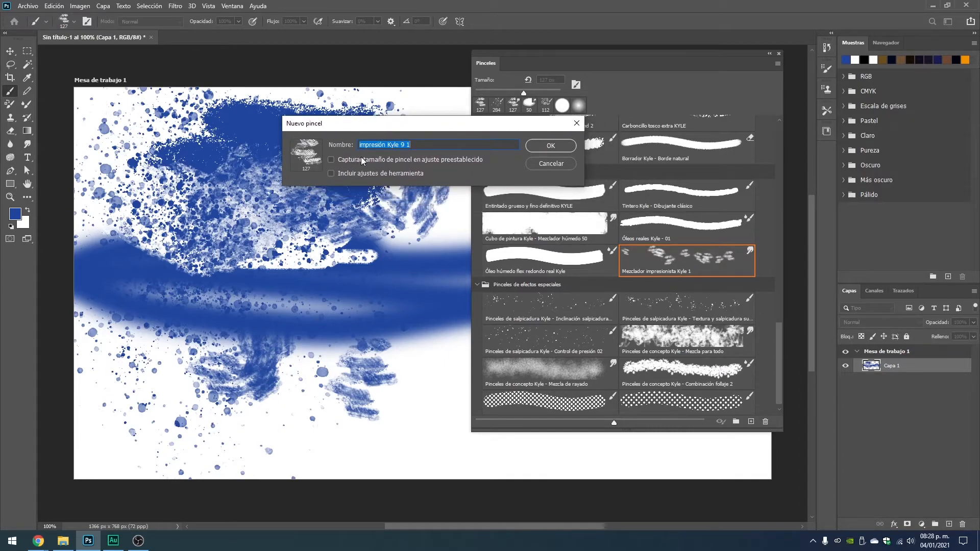
Step: Replace the new brush preset's name with Prueba
click(431, 144)
key(shift+Left)
key(shift+Left)
key(shift+Left)
key(shift+Left)
key(shift+Left)
key(shift+Left)
key(shift+Left)
key(shift+Left)
key(shift+Left)
key(shift+Left)
key(shift+Left)
key(shift+Left)
key(shift+Left)
key(shift+Left)
key(shift+Left)
key(shift+Left)
key(shift+Left)
key(shift+Left)
text(P)
Step: Save the Prueba preset with both brush size capture and tool settings left off
click(331, 174)
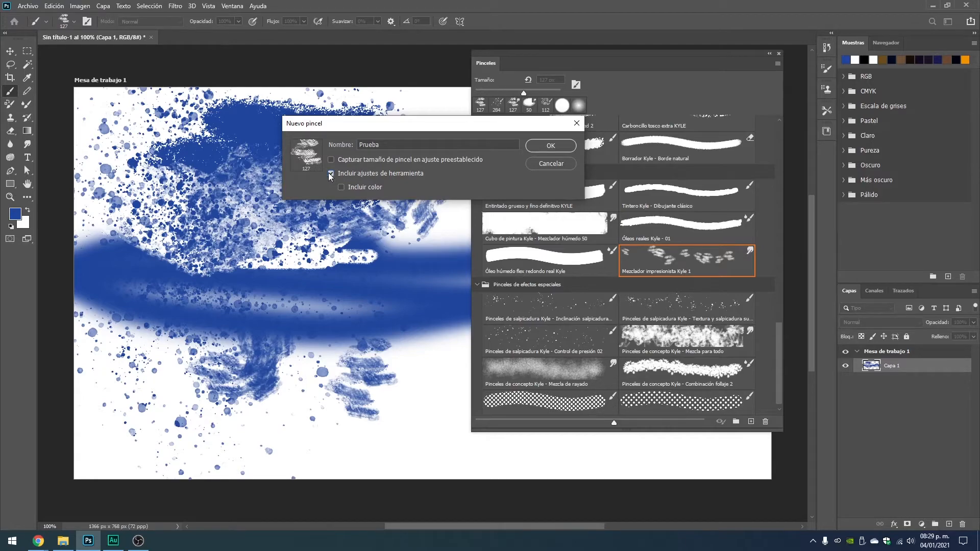
click(331, 174)
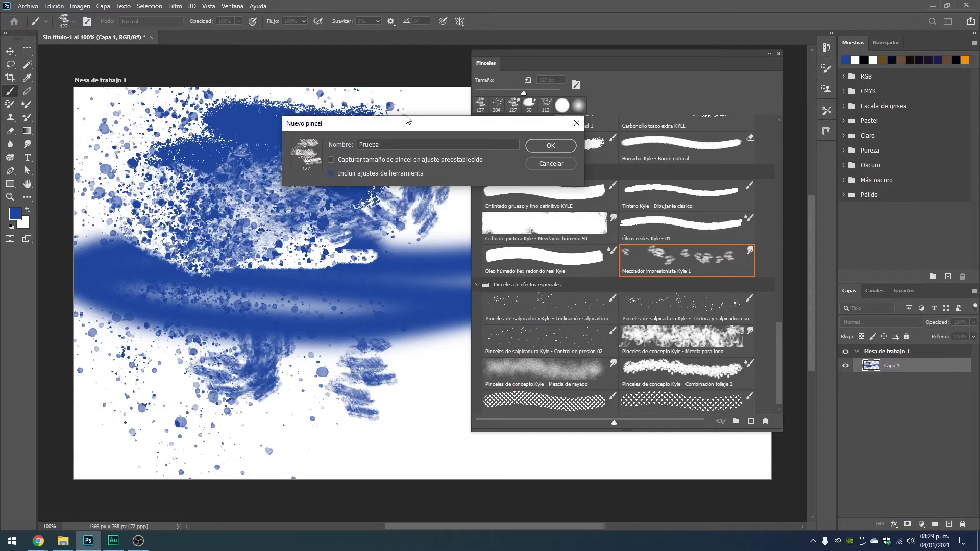
mouse_move(410, 126)
mouse_down()
mouse_move(335, 83)
mouse_move(291, 82)
mouse_up()
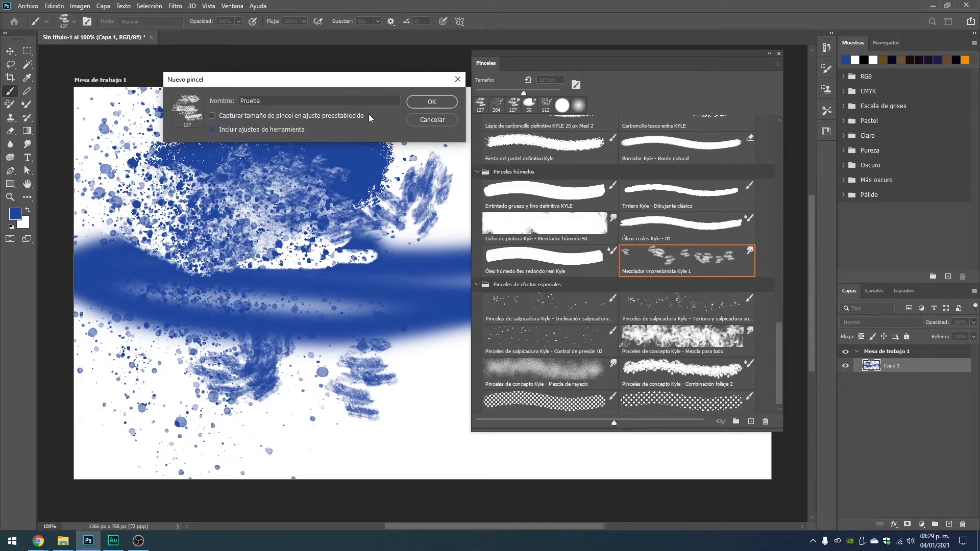
click(432, 102)
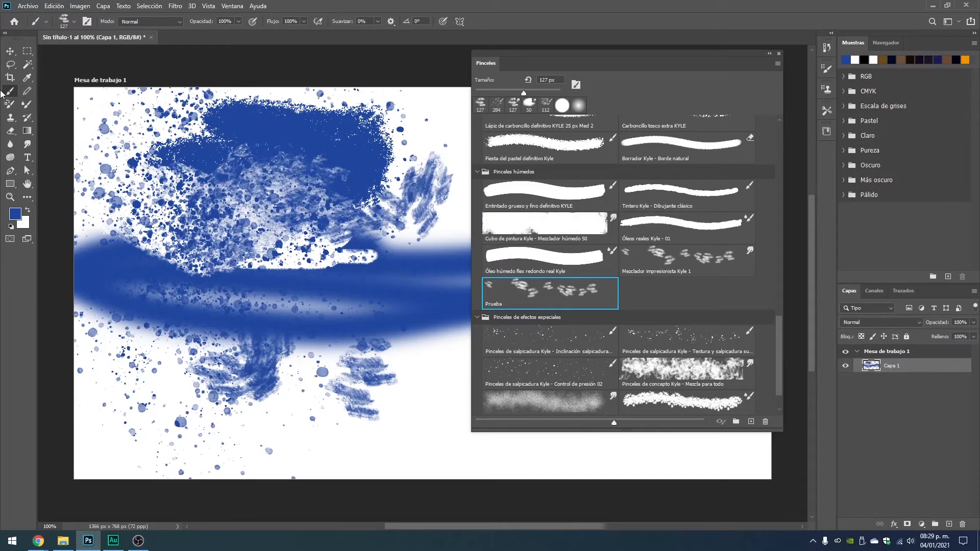
Step: Paint textured blue marks with the Prueba preset, and use it with the Eraser tool to erase patches across the splattered area
mouse_move(162, 179)
mouse_down()
mouse_move(337, 214)
mouse_move(421, 179)
mouse_move(423, 242)
mouse_move(208, 245)
mouse_up()
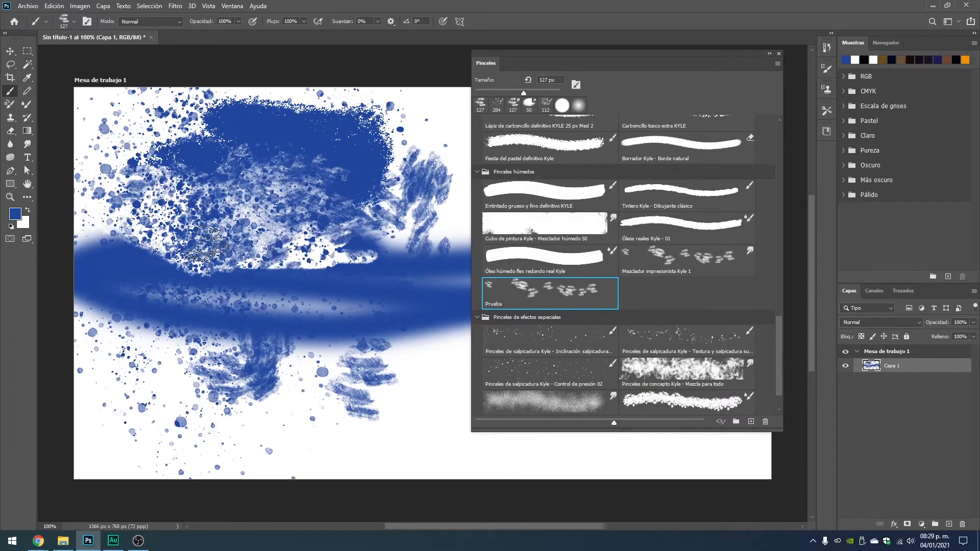
click(10, 132)
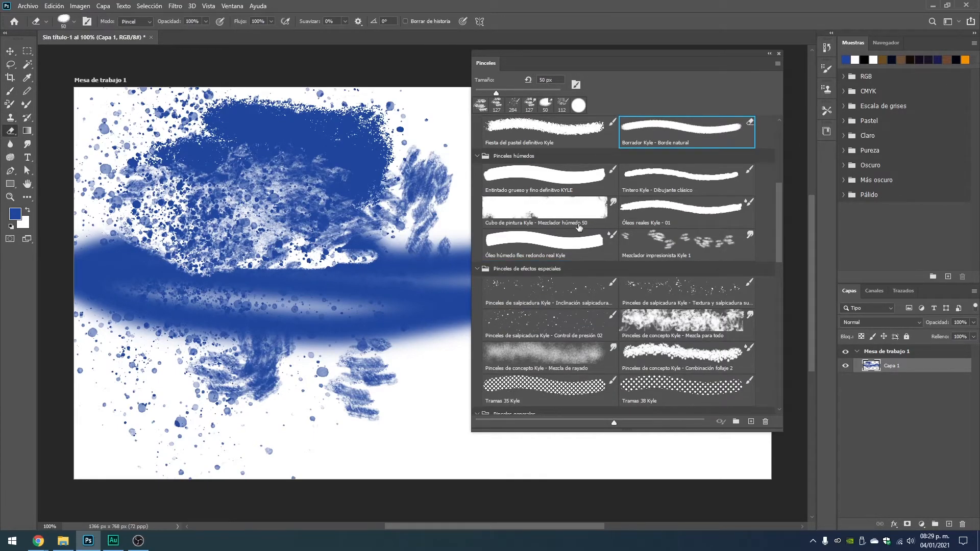
scroll(685, 219, down, 8)
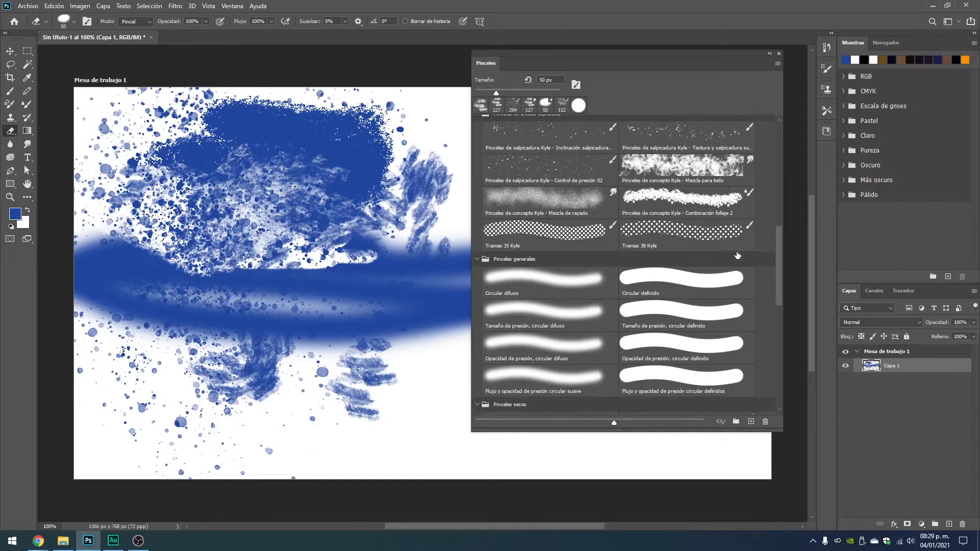
scroll(740, 253, down, 8)
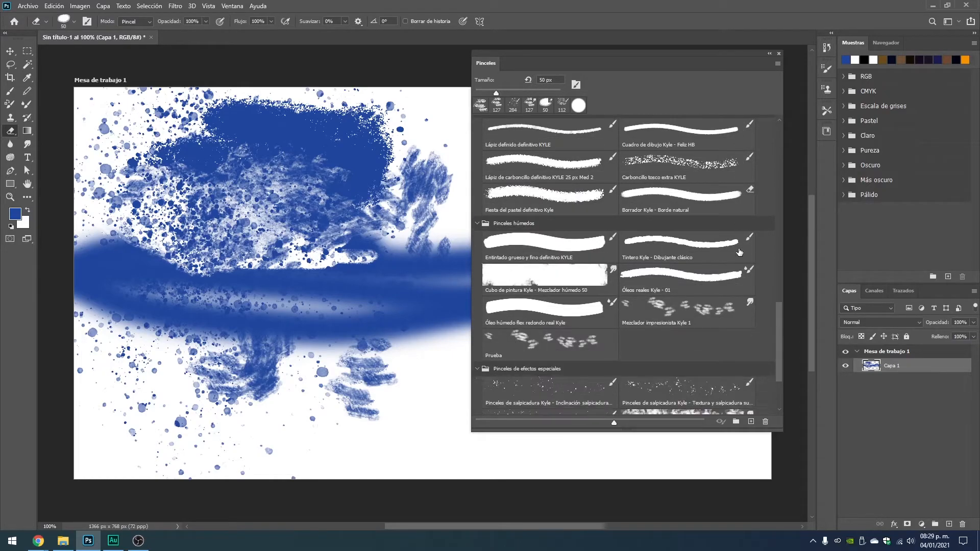
click(585, 286)
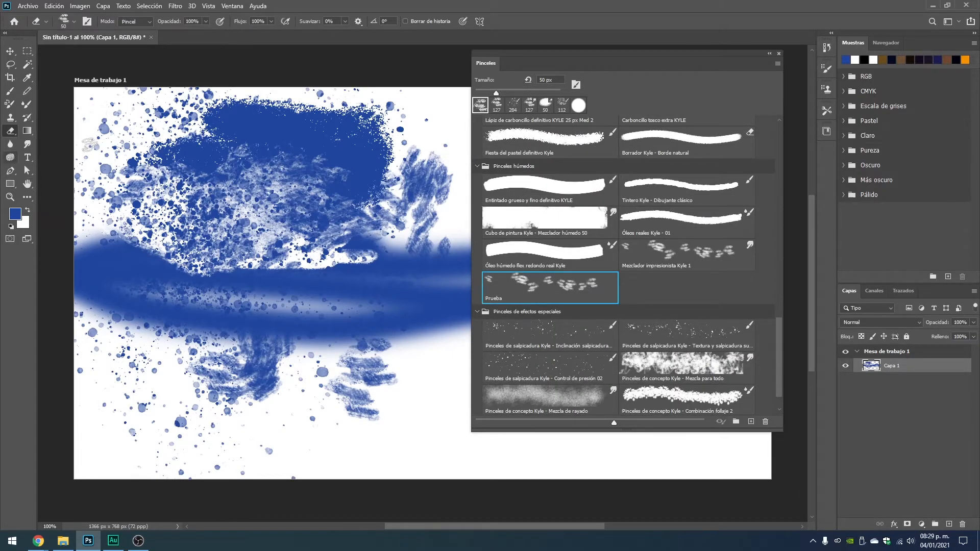
mouse_move(174, 189)
mouse_down()
mouse_move(211, 169)
mouse_move(198, 205)
mouse_move(186, 202)
mouse_move(286, 188)
mouse_move(218, 186)
mouse_move(318, 161)
mouse_move(318, 178)
mouse_move(378, 184)
mouse_move(256, 178)
mouse_move(338, 190)
mouse_move(281, 190)
mouse_up()
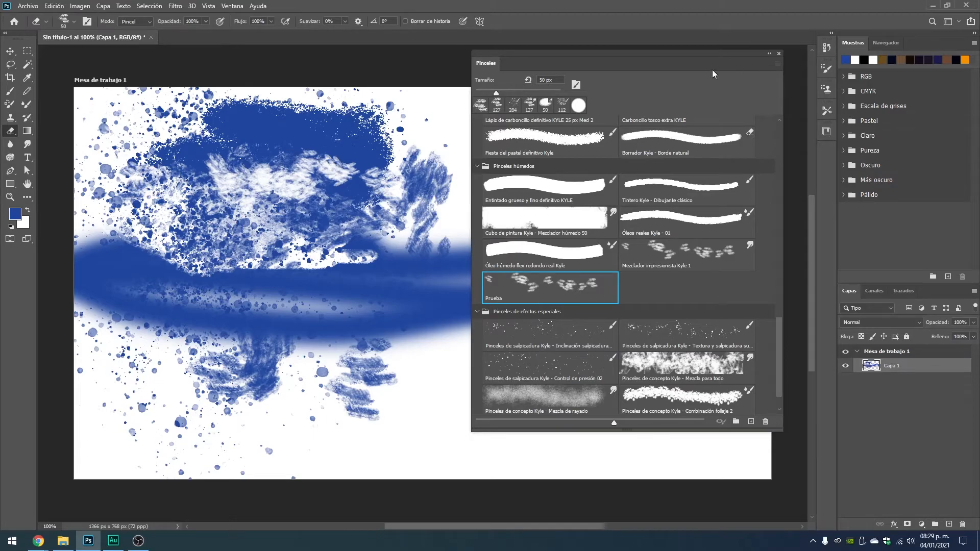
Step: Collapse the Pinceles panel to an icon and expand the RGB, CMYK, Pastel and Claro swatch groups
mouse_move(626, 52)
mouse_down()
mouse_move(893, 253)
mouse_move(880, 204)
mouse_move(978, 209)
mouse_move(864, 207)
mouse_move(829, 149)
mouse_up()
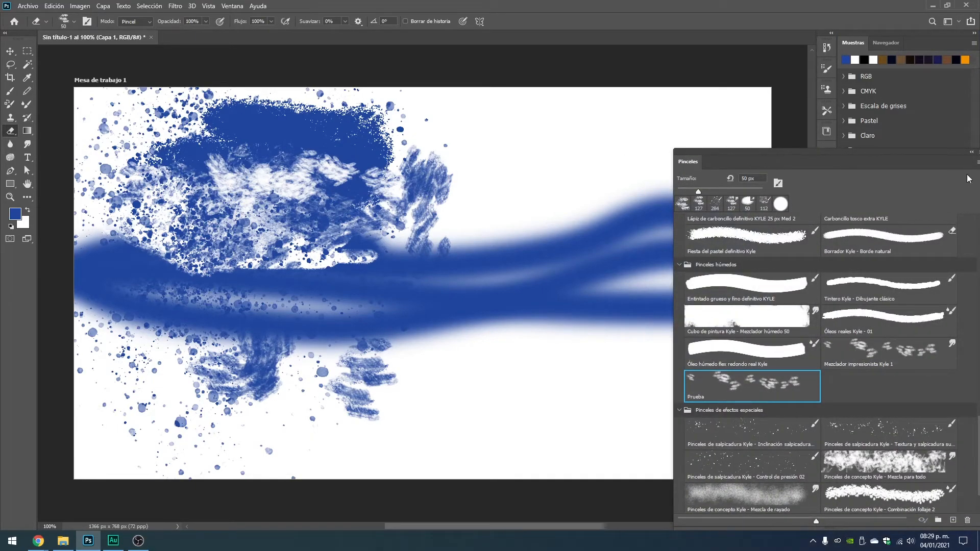
click(970, 152)
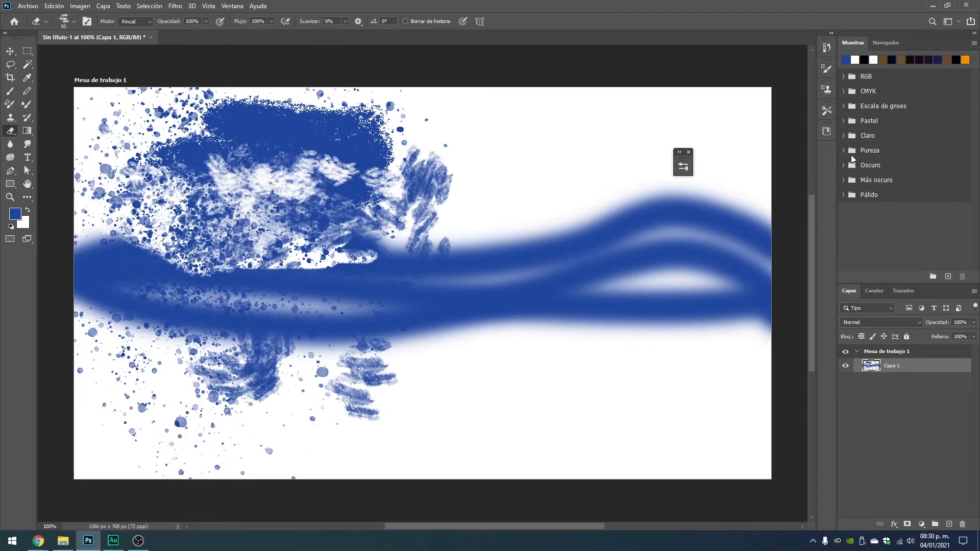
click(843, 77)
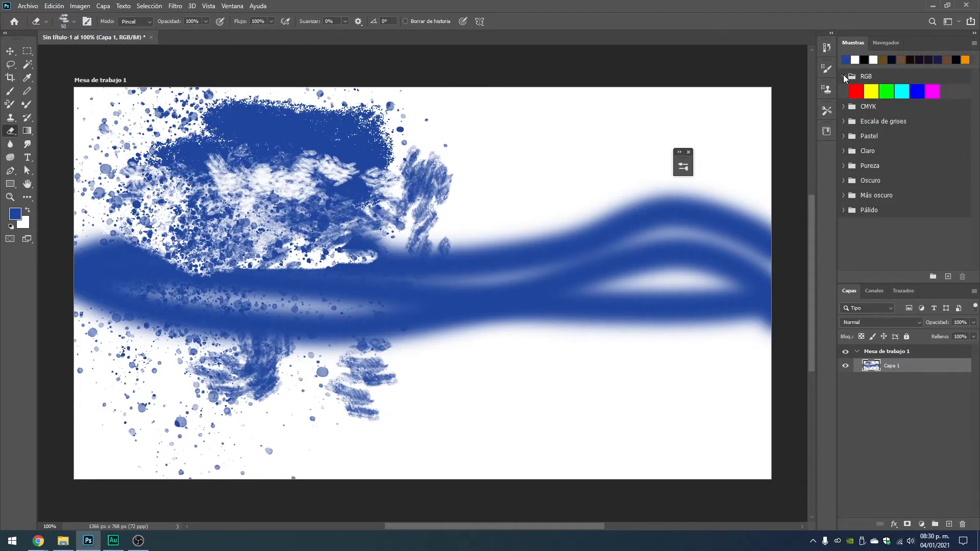
click(843, 107)
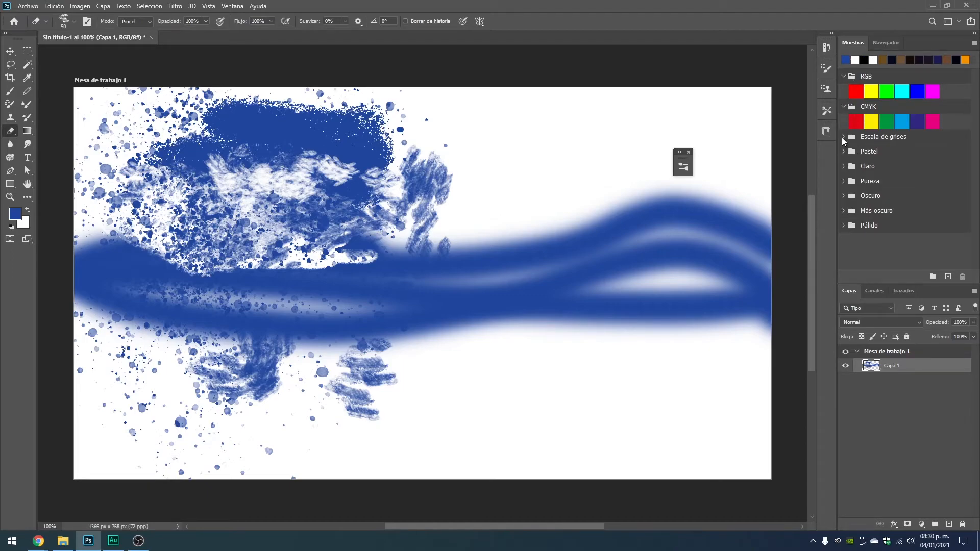
click(842, 151)
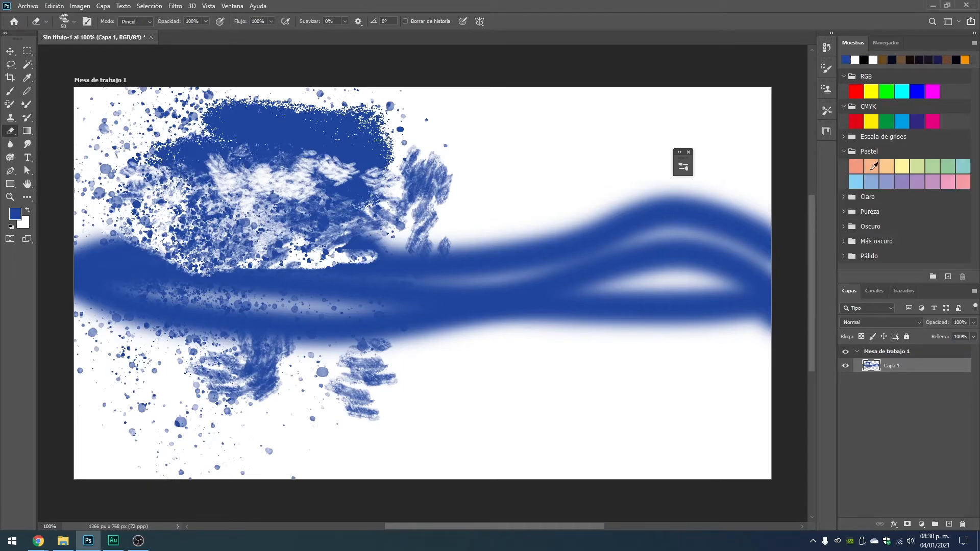
click(842, 197)
scroll(867, 201, down, 1)
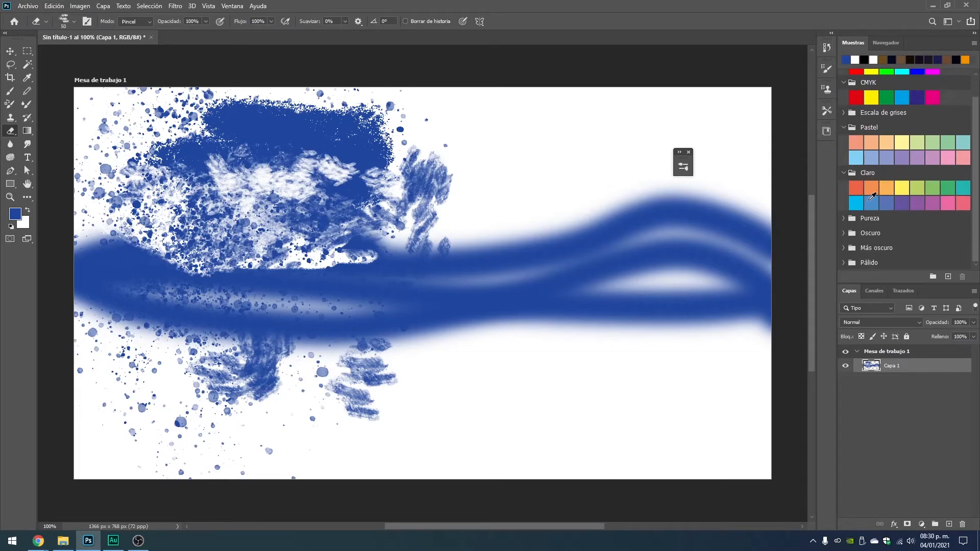
Step: Expand the Pureza, Oscuro, Más oscuro and Pálido swatch groups
click(843, 218)
scroll(857, 194, down, 1)
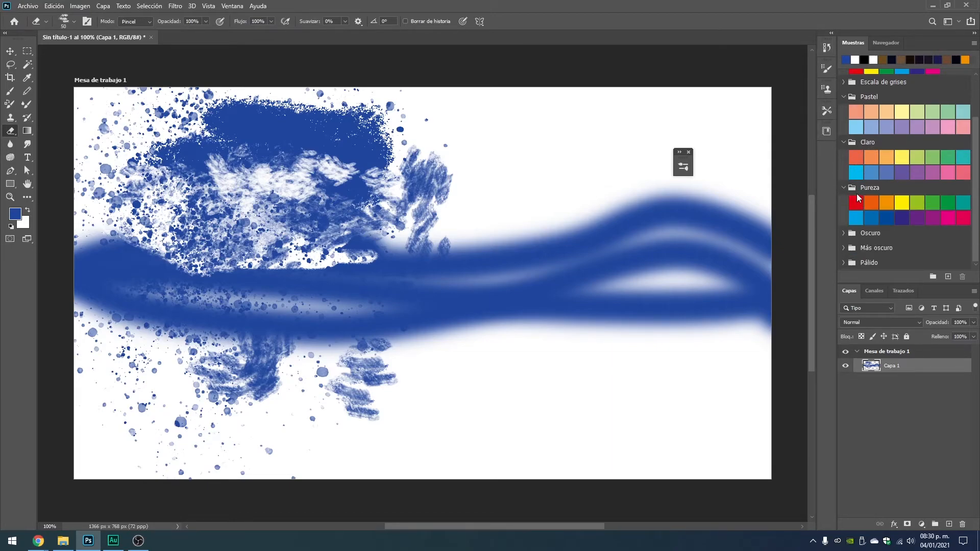
click(844, 233)
scroll(914, 211, down, 1)
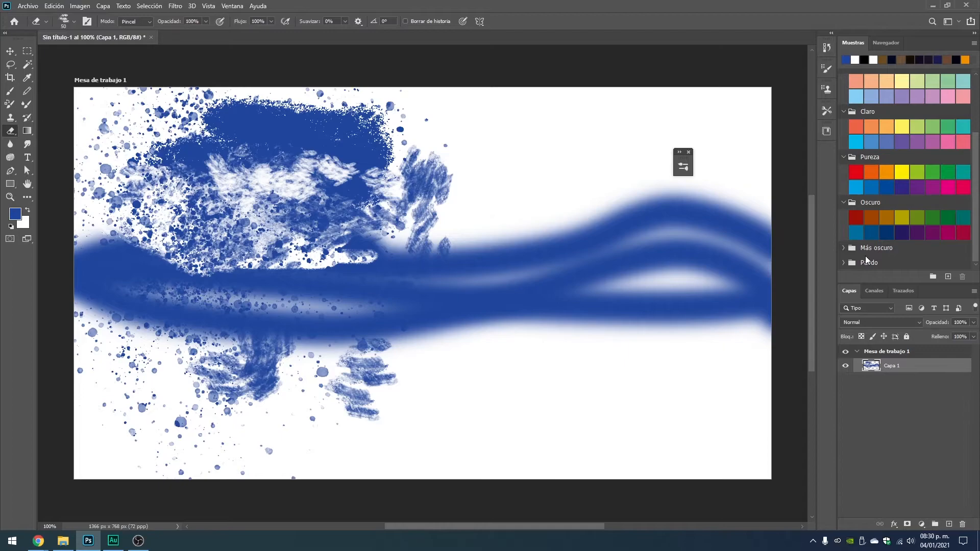
click(843, 248)
scroll(884, 243, down, 1)
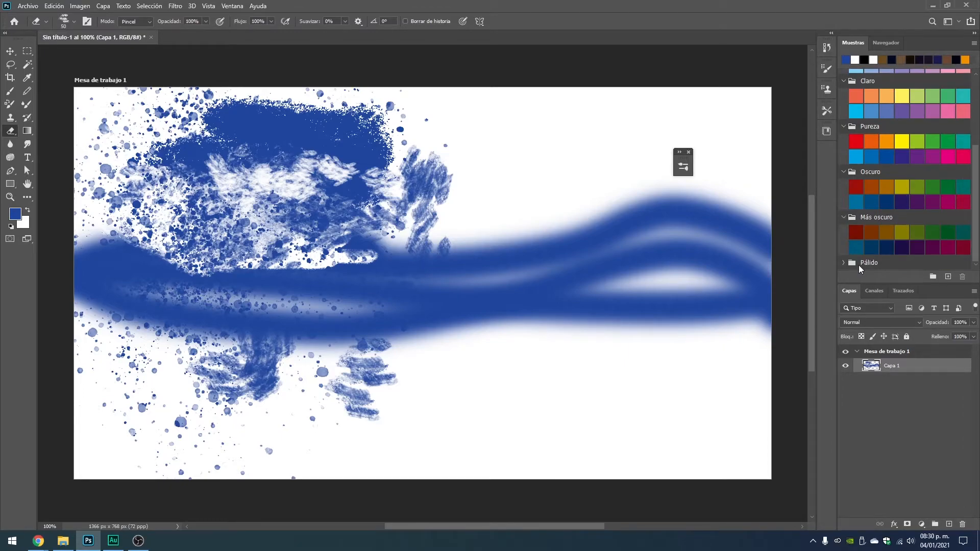
click(844, 262)
scroll(868, 224, down, 1)
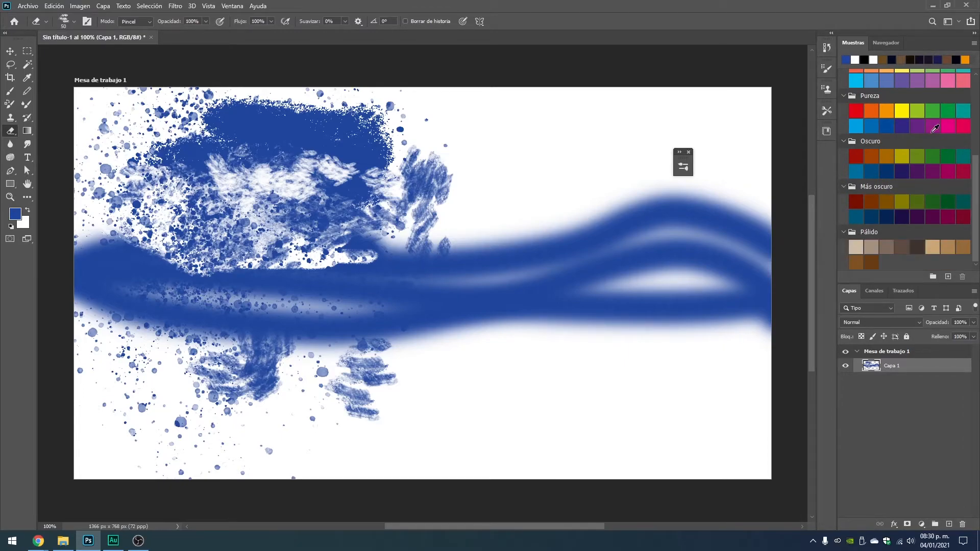
Step: Pick the dark teal swatch from the Oscuro group and paint textured Brush marks over the blue splattered area
click(962, 156)
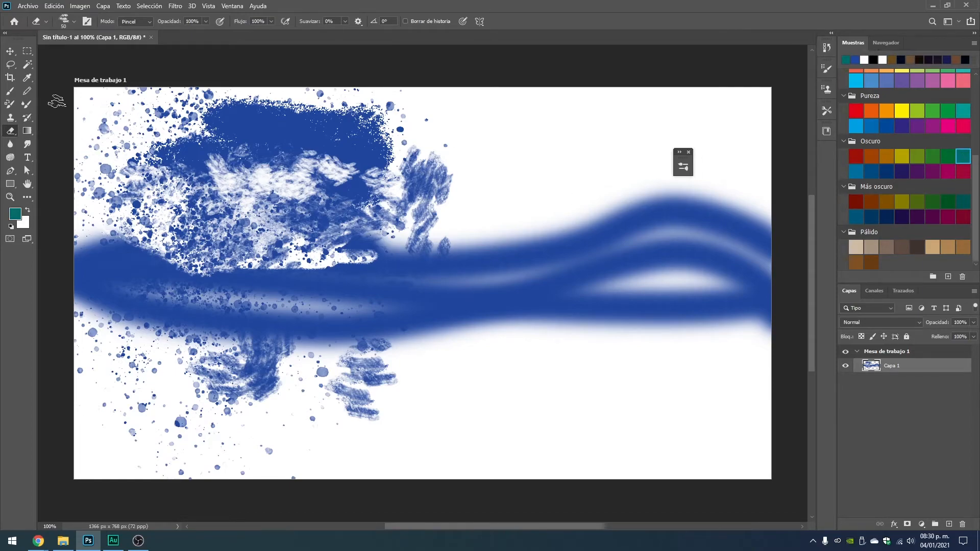
click(10, 92)
drag(220, 258, 439, 197)
drag(225, 181, 316, 194)
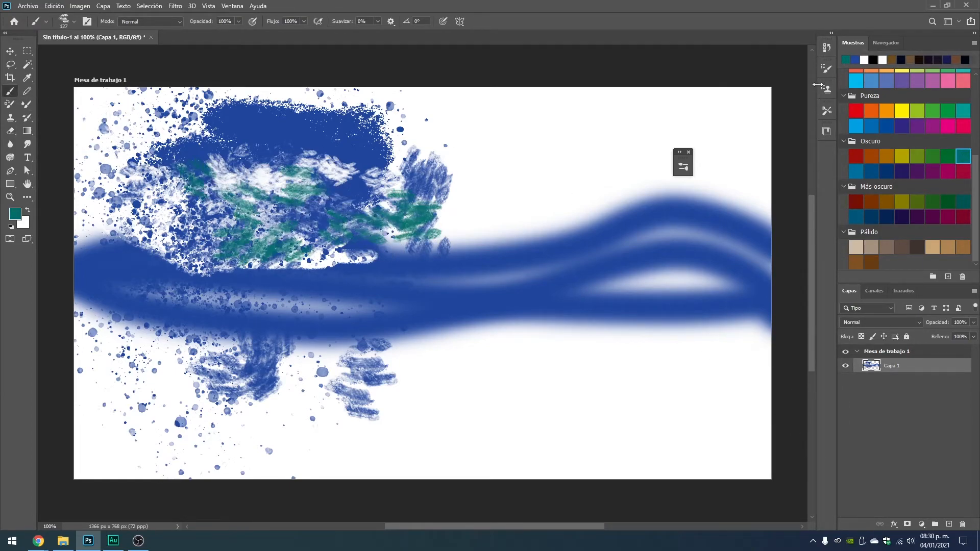
Step: Choose the soft speckled 25 px tip in the brush settings and paint teal along the lower edge of the splattered area
click(822, 131)
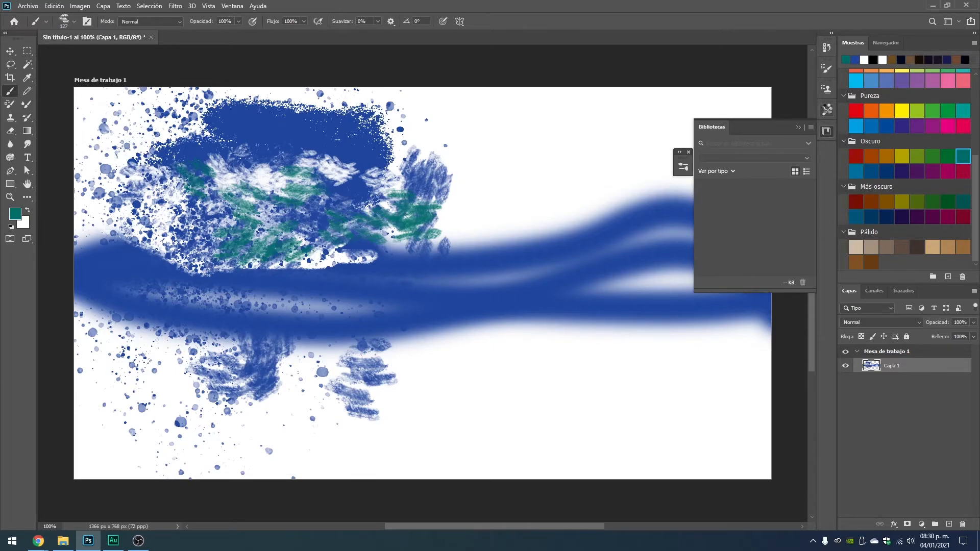
click(831, 68)
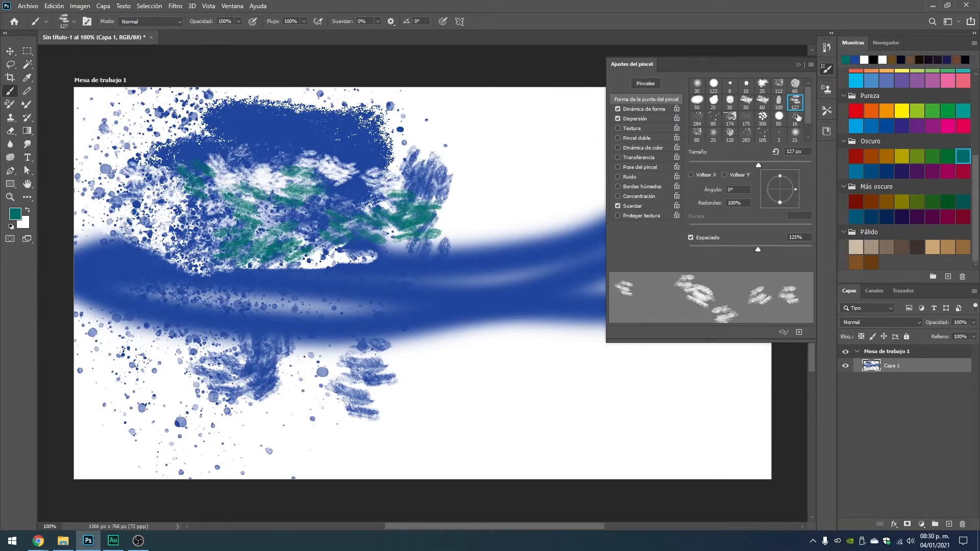
scroll(807, 119, down, 1)
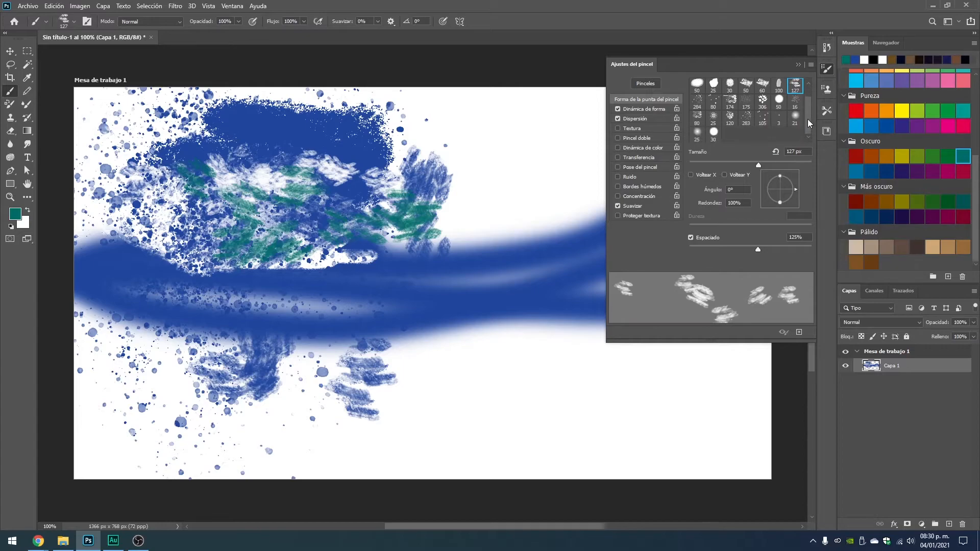
click(713, 118)
mouse_move(185, 230)
mouse_down()
mouse_move(390, 259)
mouse_move(180, 254)
mouse_move(390, 246)
mouse_move(183, 277)
mouse_move(384, 271)
mouse_up()
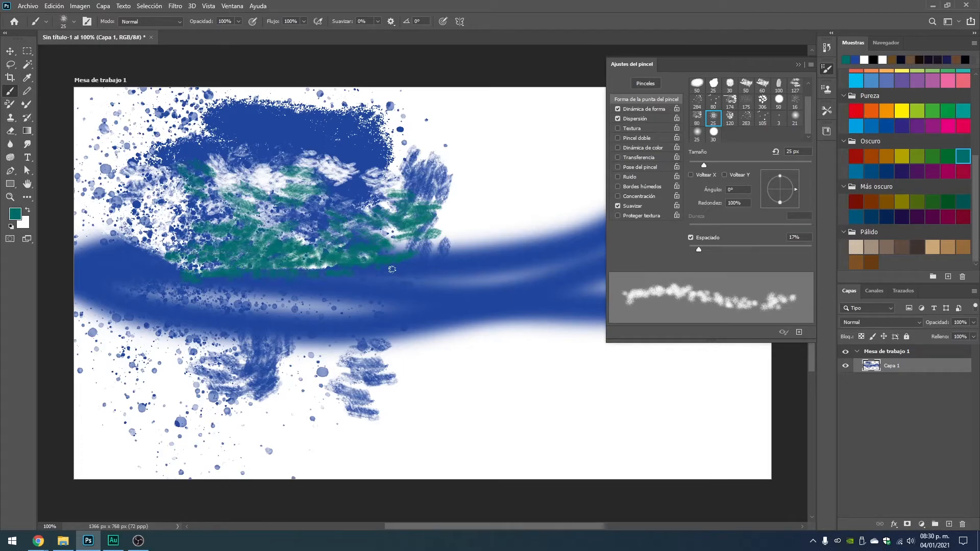
Step: Set the brush size to 388 px and opacity to 30%, and paint faint teal speckles across and below the blue band
right_click(399, 273)
drag(500, 295, 507, 295)
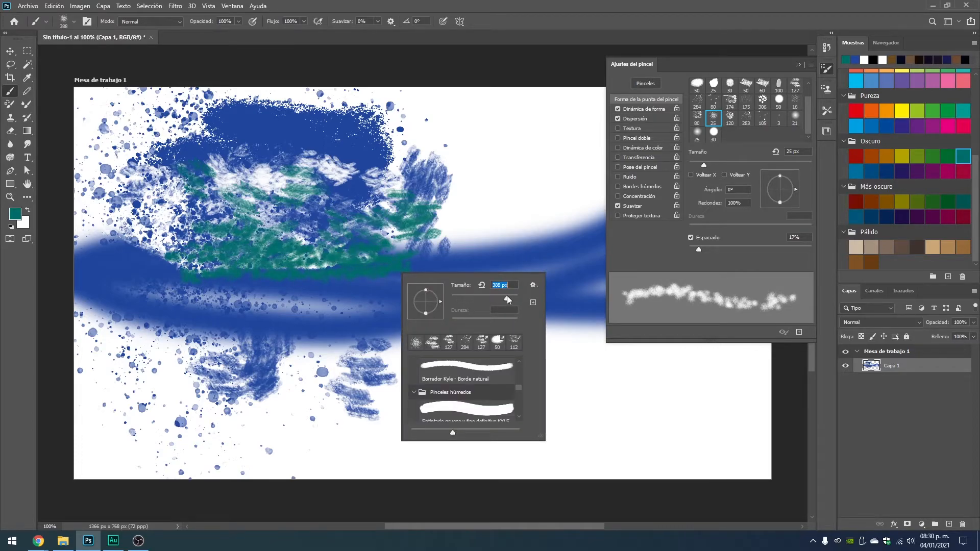
click(238, 21)
drag(208, 33, 205, 33)
mouse_move(216, 281)
mouse_down()
mouse_move(311, 289)
mouse_move(452, 349)
mouse_up()
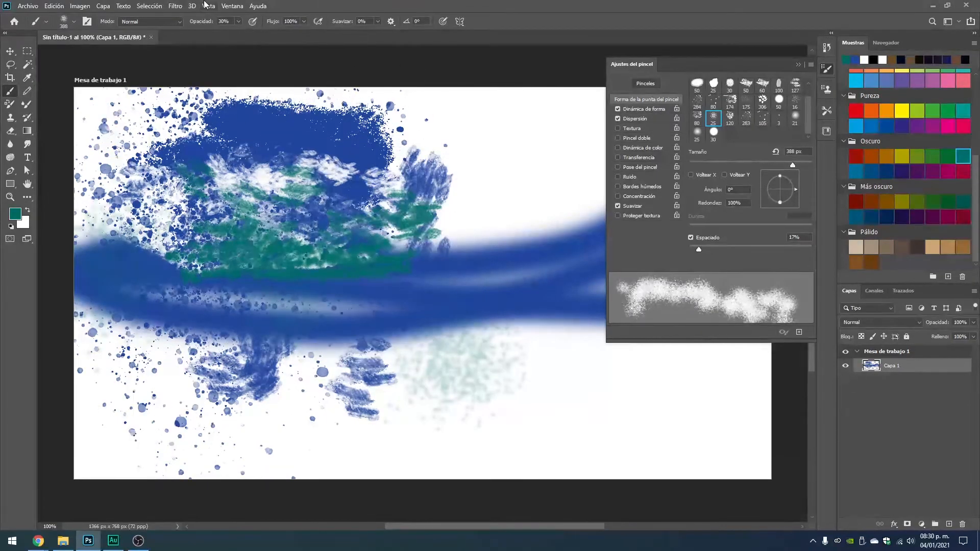
Step: Pick the red Pureza swatch, set brush opacity to 50% and paint translucent red speckles over the splatter and blue band
click(238, 21)
drag(244, 34, 246, 34)
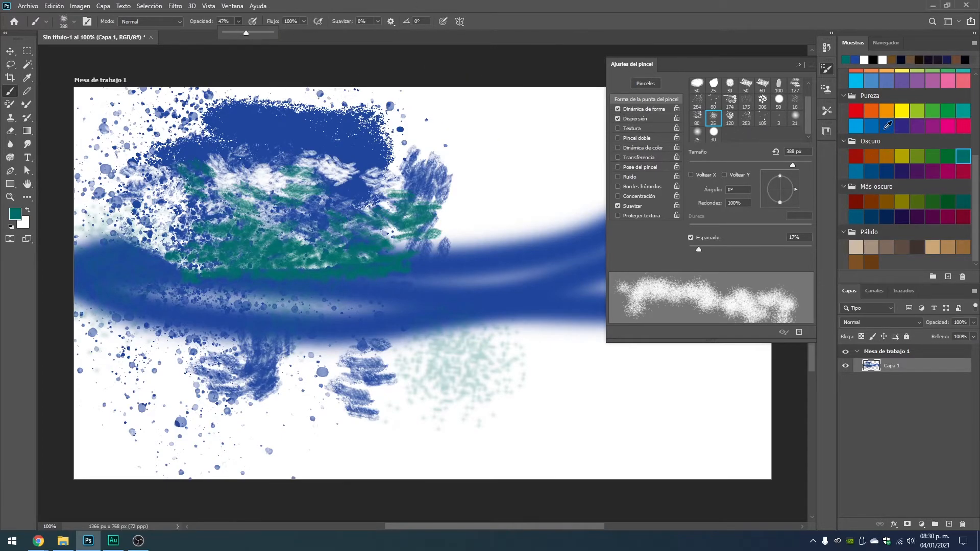
click(857, 111)
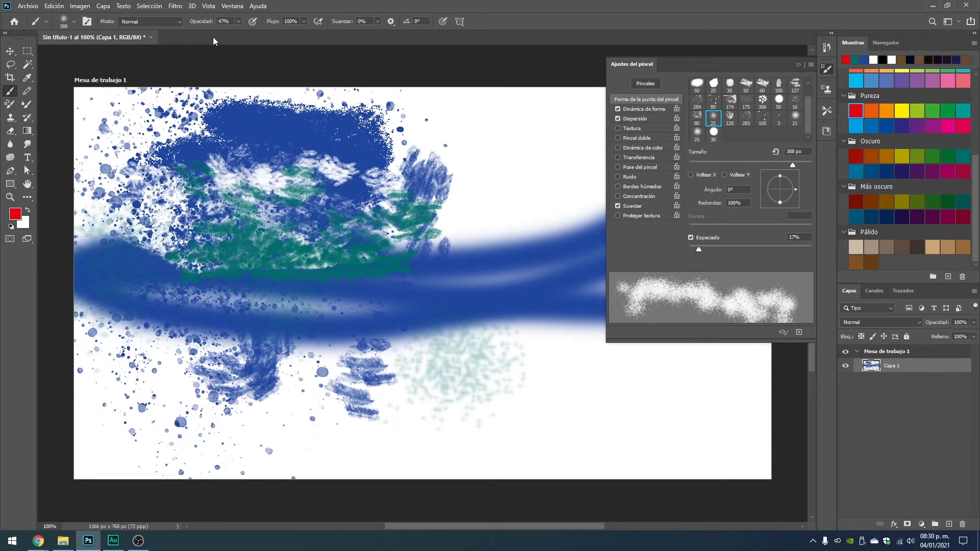
text(50)
key(Return)
mouse_move(225, 210)
mouse_down()
mouse_move(403, 270)
mouse_move(439, 263)
mouse_move(339, 241)
mouse_move(284, 207)
mouse_move(271, 357)
mouse_move(289, 399)
mouse_move(296, 327)
mouse_move(244, 357)
mouse_move(256, 372)
mouse_move(278, 225)
mouse_move(493, 230)
mouse_move(506, 294)
mouse_move(337, 250)
mouse_move(404, 243)
mouse_move(311, 225)
mouse_move(290, 235)
mouse_move(240, 174)
mouse_move(283, 223)
mouse_move(296, 194)
mouse_move(263, 250)
mouse_move(275, 210)
mouse_move(490, 266)
mouse_up()
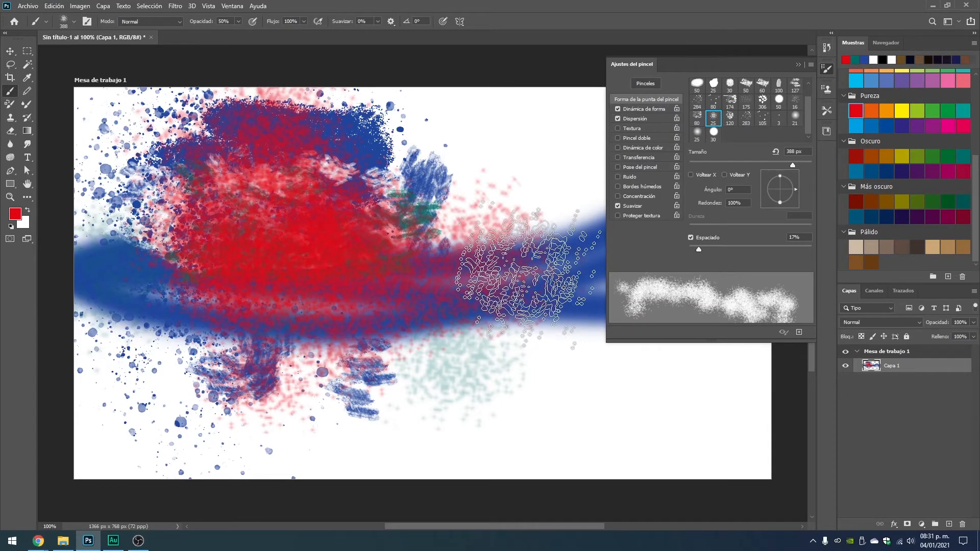
Step: Raise brush opacity to 100%, reduce the size to 74 px and paint opaque red over the middle of the red area
click(238, 21)
drag(244, 32, 265, 32)
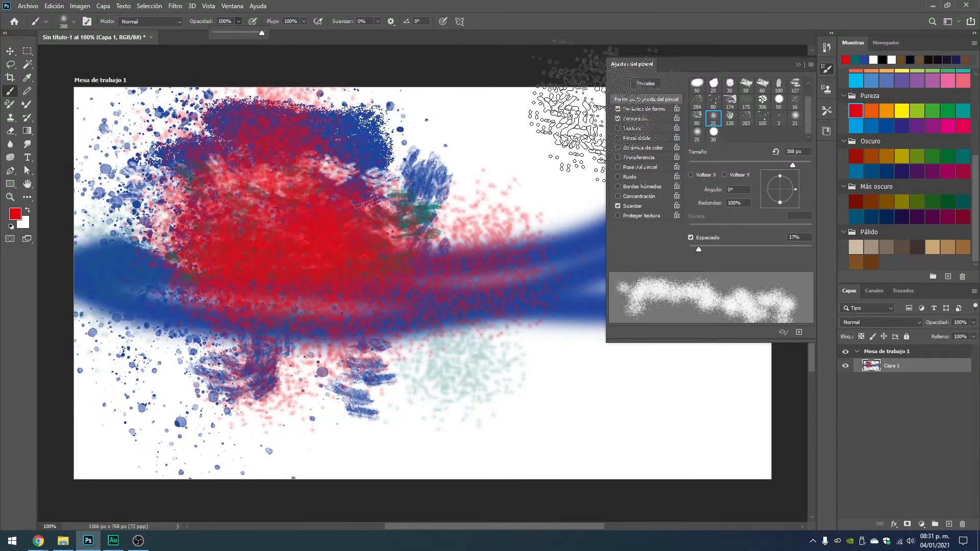
drag(790, 162, 733, 162)
mouse_move(284, 259)
mouse_down()
mouse_move(254, 212)
mouse_move(264, 218)
mouse_move(242, 254)
mouse_move(251, 175)
mouse_move(274, 211)
mouse_move(241, 209)
mouse_move(309, 188)
mouse_move(295, 214)
mouse_move(321, 217)
mouse_move(327, 242)
mouse_move(285, 255)
mouse_move(303, 266)
mouse_move(222, 274)
mouse_move(202, 203)
mouse_move(227, 230)
mouse_move(349, 269)
mouse_up()
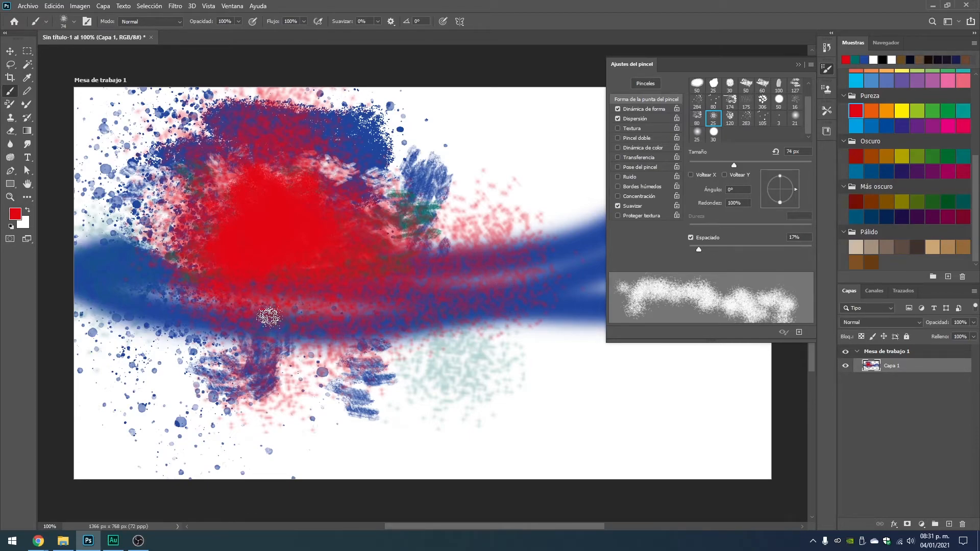
Step: Compare several brush tips in the brush settings, including the 50, 174, 175, 30, 25 and 283 px ones
click(746, 86)
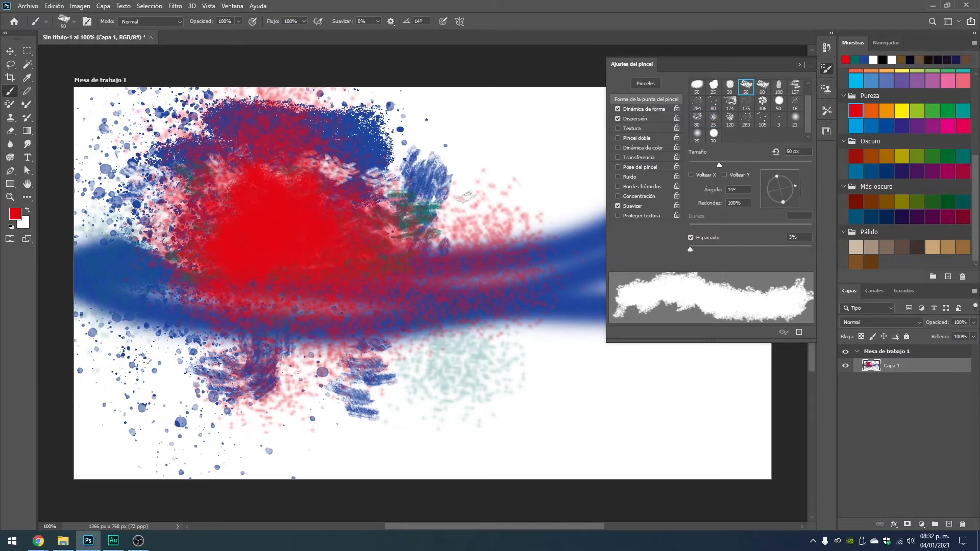
click(730, 103)
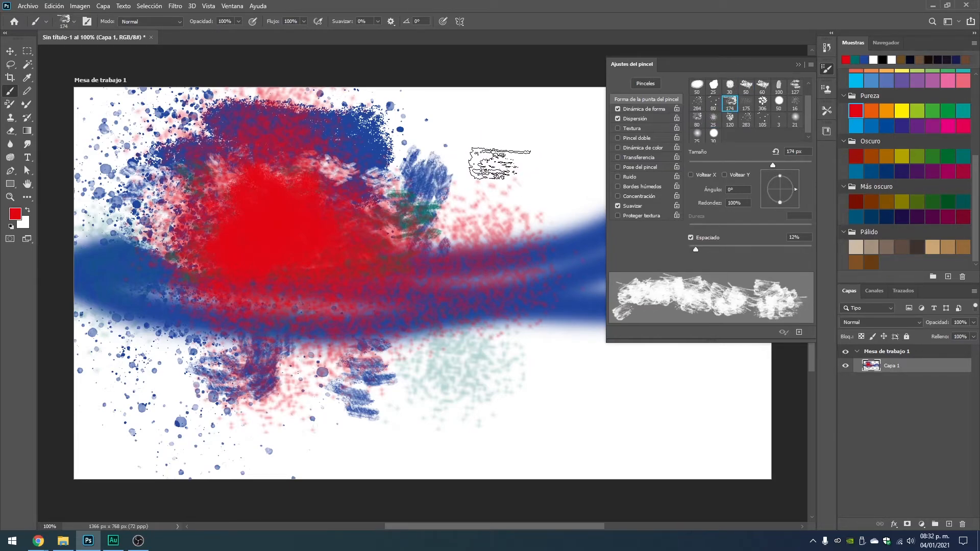
click(750, 105)
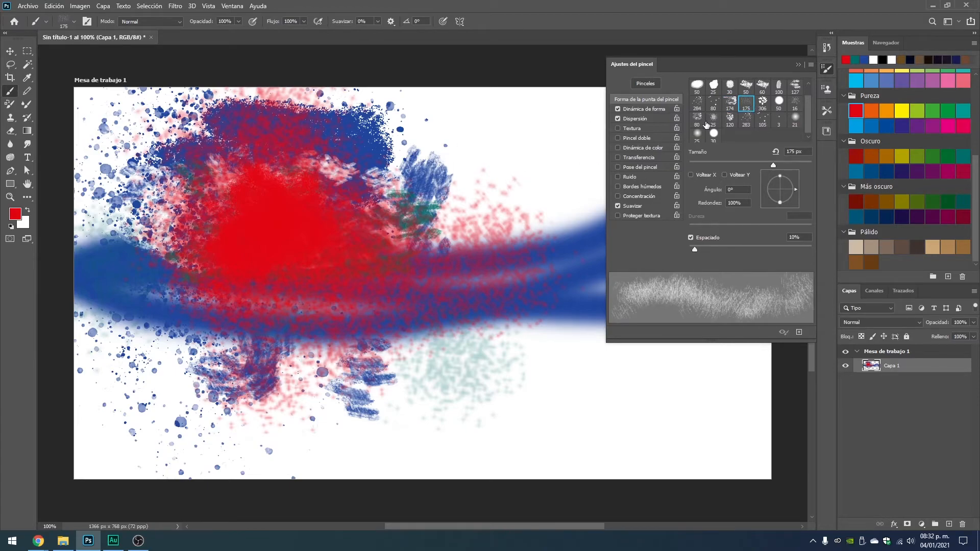
click(730, 102)
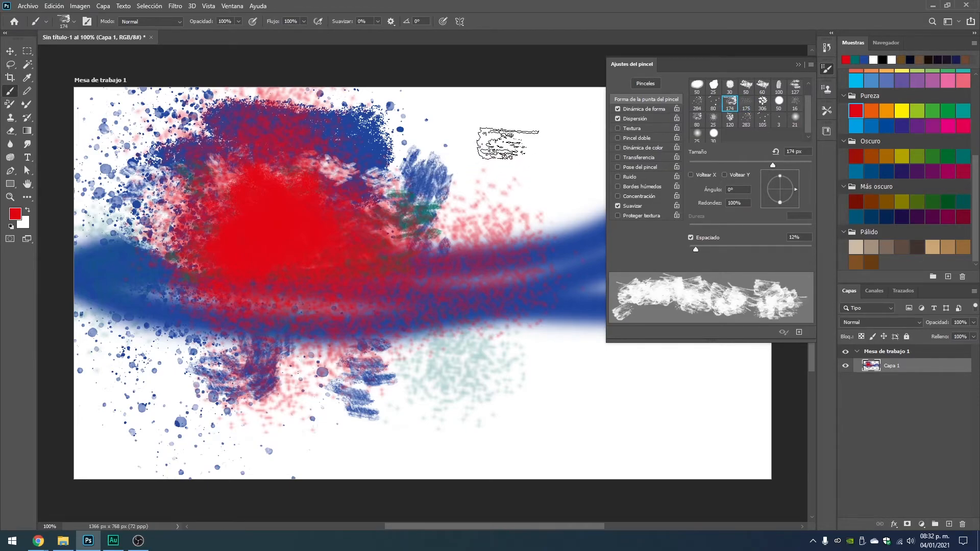
click(716, 87)
click(746, 86)
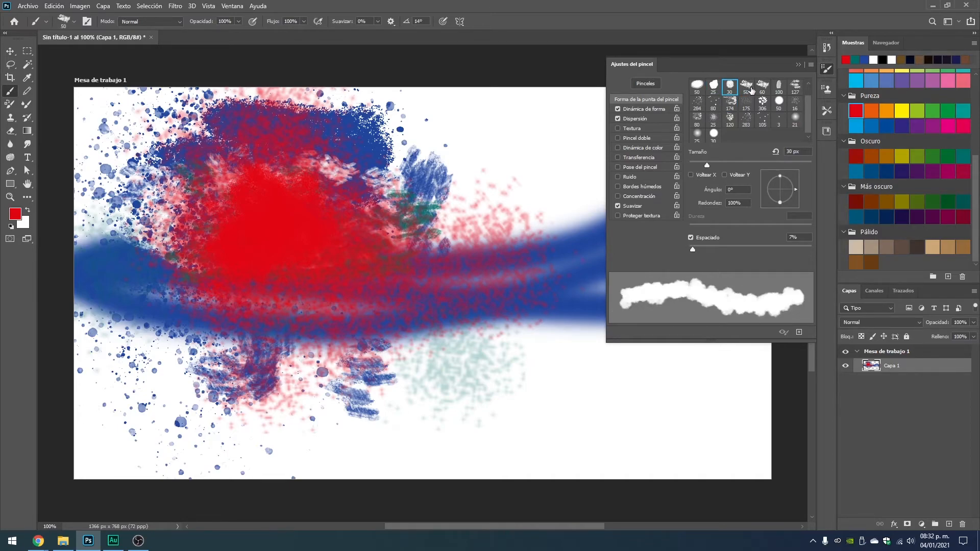
click(697, 101)
click(697, 85)
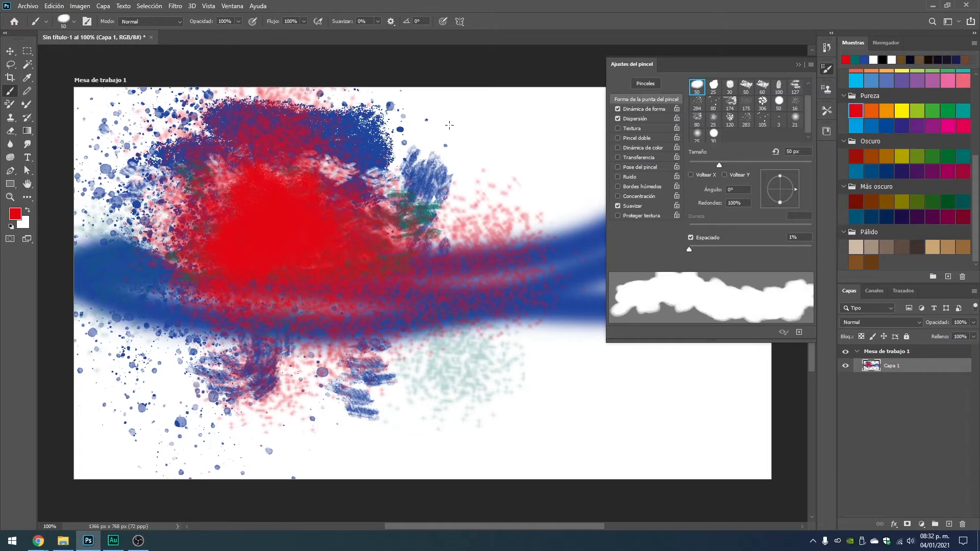
click(713, 118)
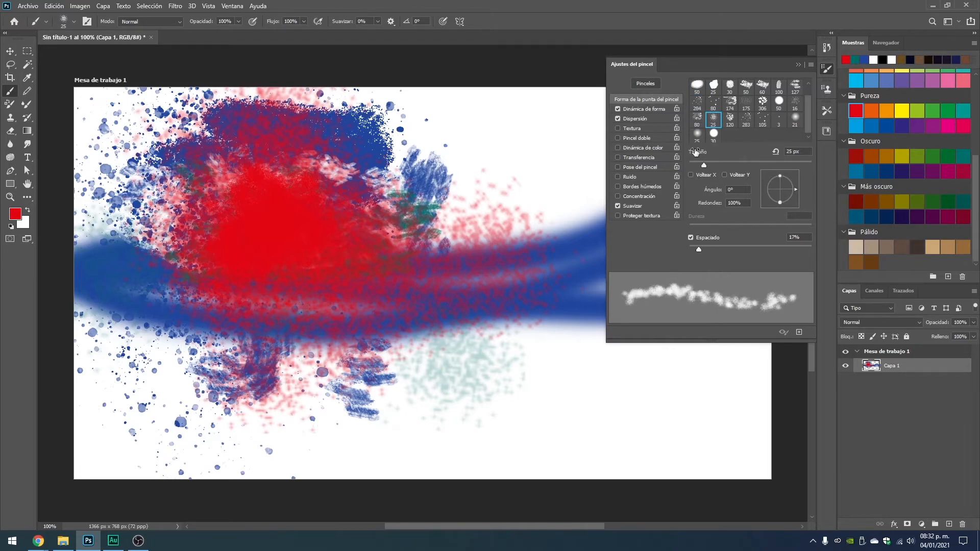
click(746, 119)
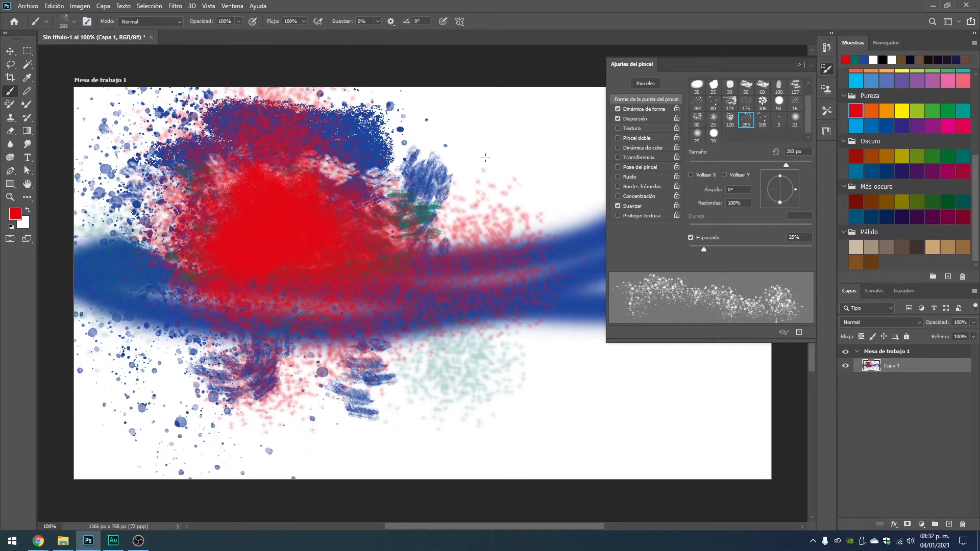
Step: Choose the leaf-shaped 306 px brush tip and paint red leaves across the artboard
click(762, 102)
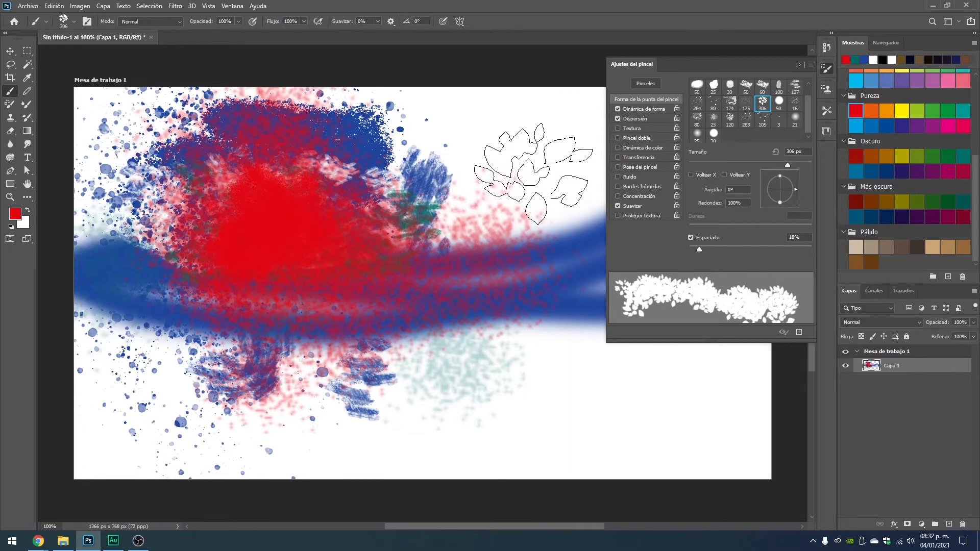
mouse_move(531, 171)
mouse_down()
mouse_move(325, 260)
mouse_move(455, 258)
mouse_move(570, 354)
mouse_move(579, 386)
mouse_move(481, 316)
mouse_move(348, 331)
mouse_move(357, 310)
mouse_move(322, 357)
mouse_move(223, 370)
mouse_move(158, 354)
mouse_move(360, 306)
mouse_move(512, 336)
mouse_move(398, 283)
mouse_up()
mouse_move(658, 400)
mouse_down()
mouse_move(470, 296)
mouse_move(262, 296)
mouse_move(275, 283)
mouse_move(204, 214)
mouse_move(148, 204)
mouse_up()
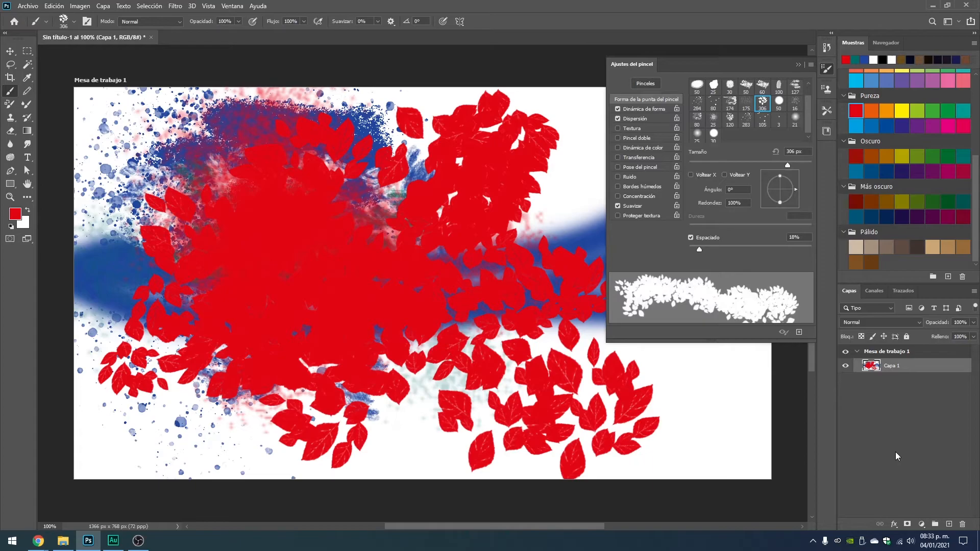
Step: Undo the last leaf stroke and redo it
key(ctrl+z)
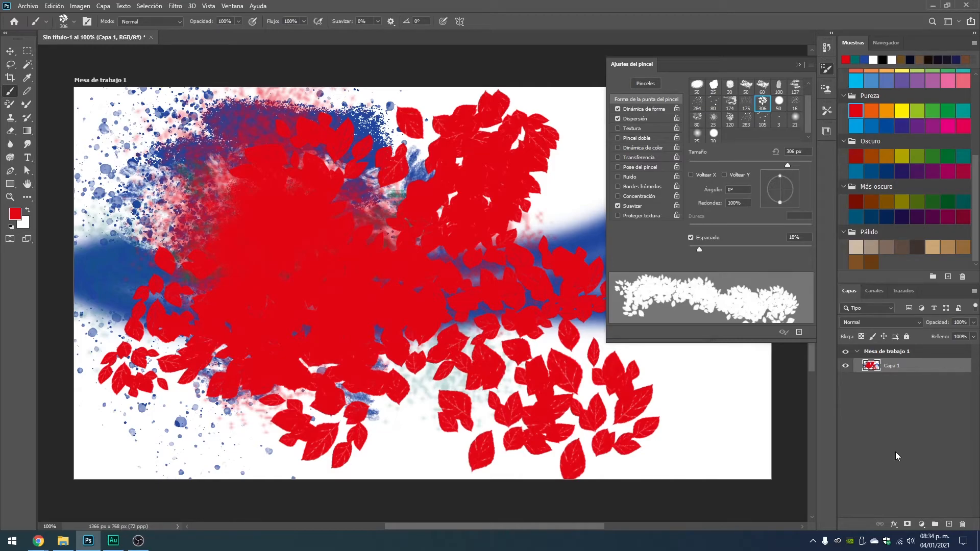
key(ctrl+shift+z)
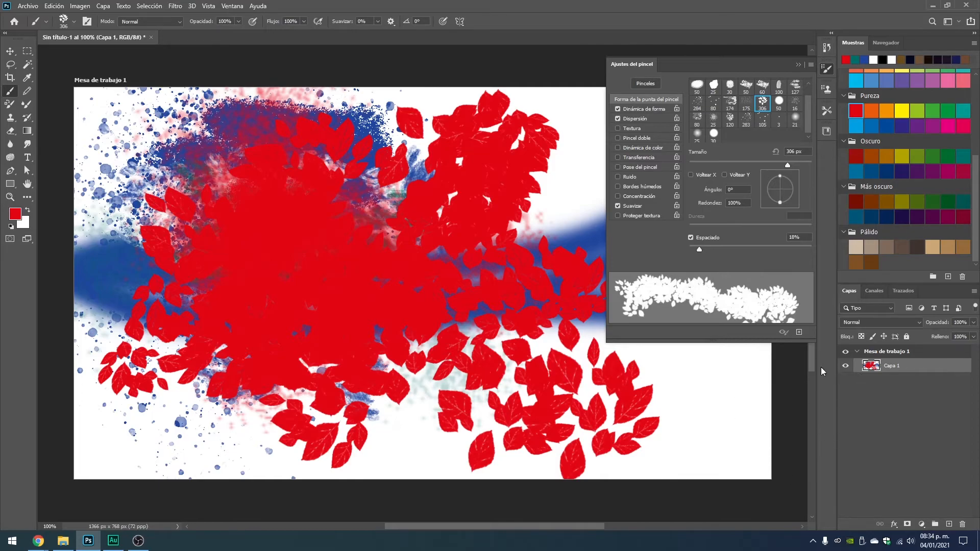
Step: Collapse the brush settings, activate the Move tool, and open the Historia panel stretched down to list more states
click(798, 64)
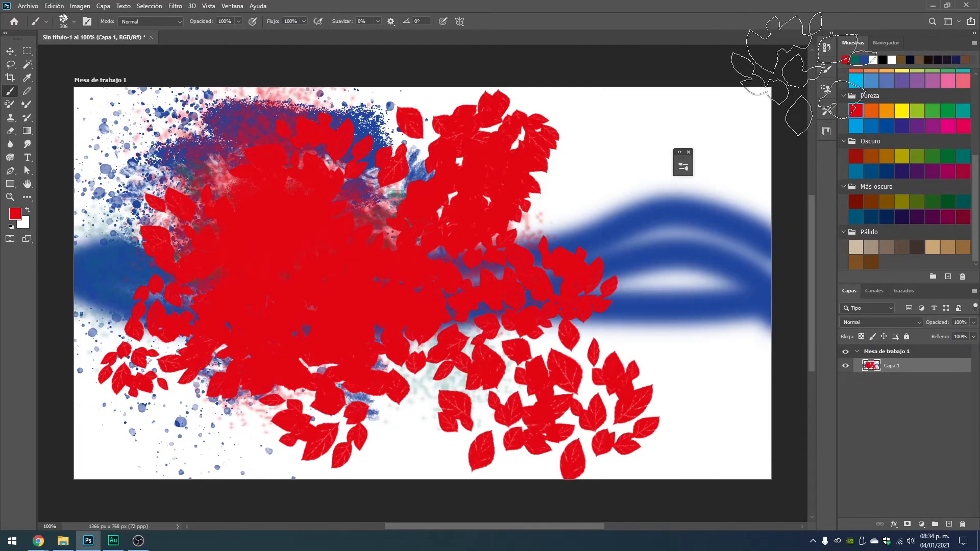
click(10, 51)
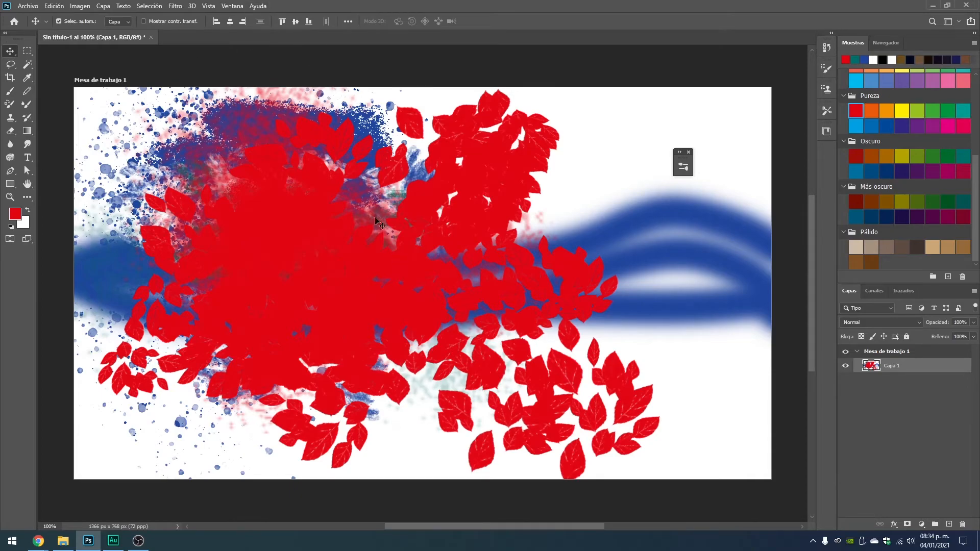
click(231, 7)
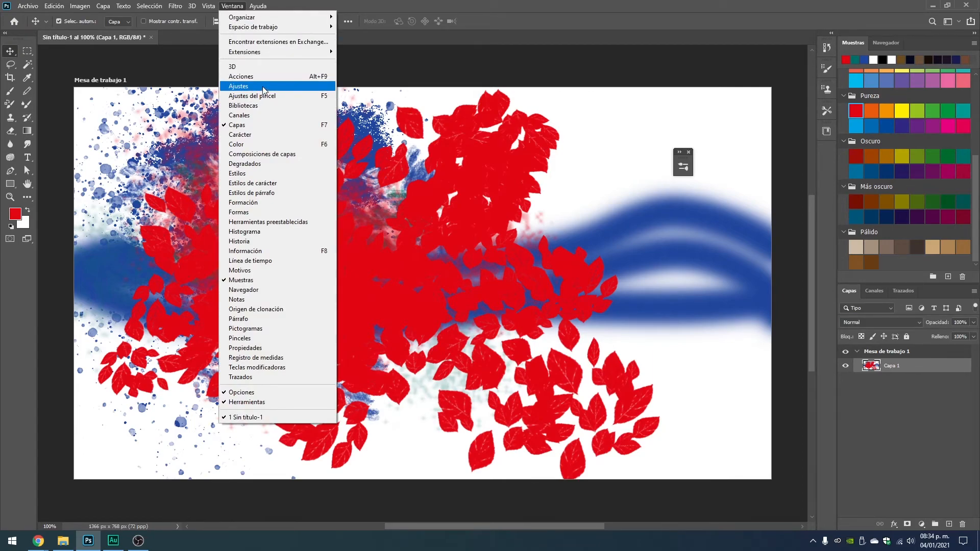
click(271, 242)
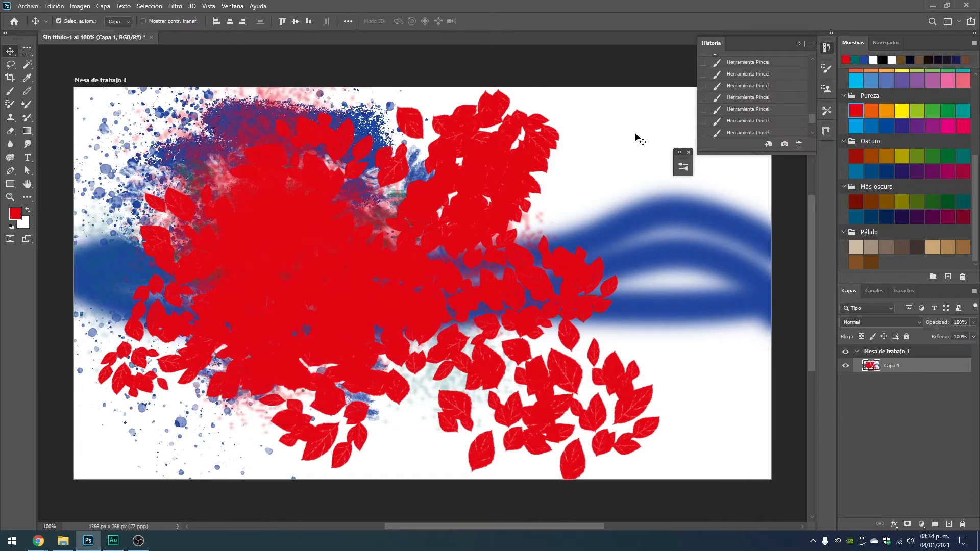
drag(759, 152, 770, 465)
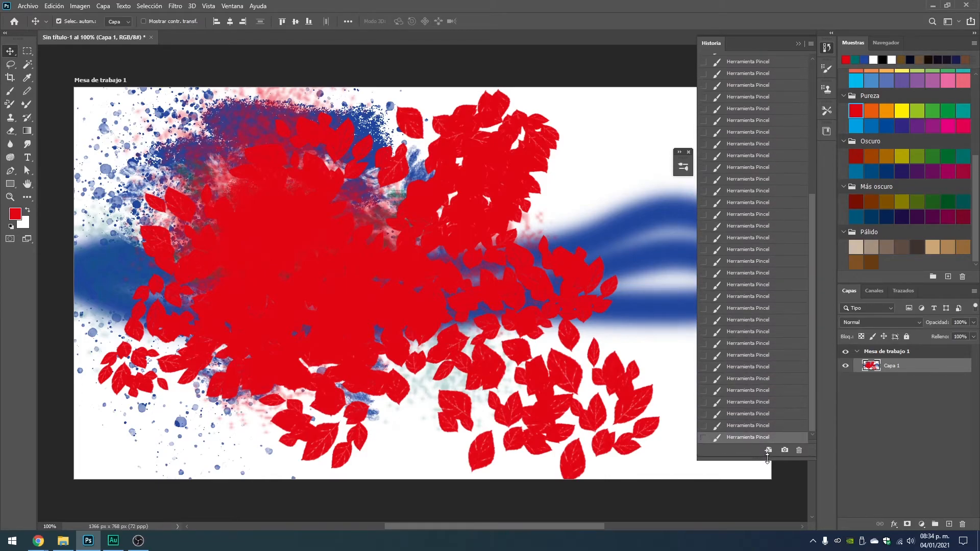
Step: Review the Historia list from end to end, and step back one state at a time through the last eight brush strokes
drag(814, 202, 812, 78)
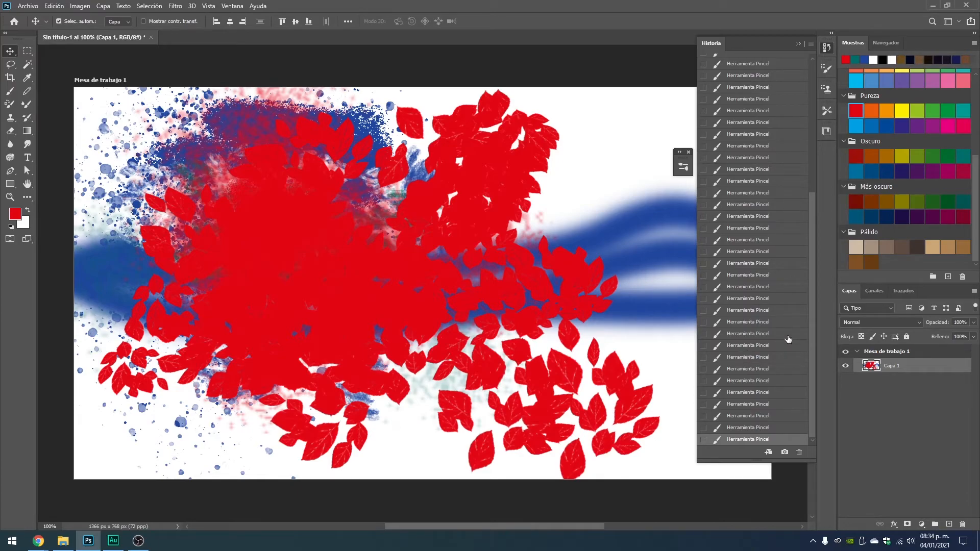
drag(814, 254, 804, 66)
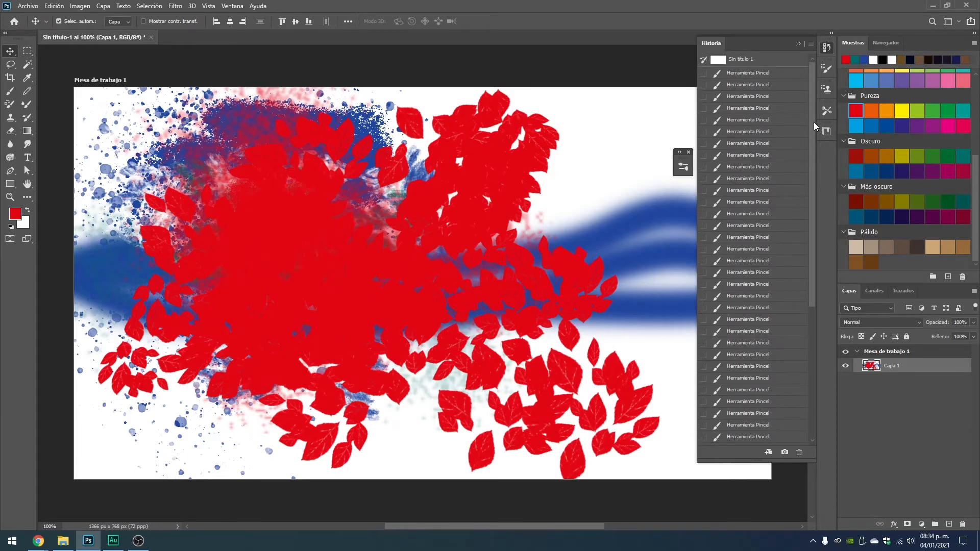
drag(813, 116, 822, 293)
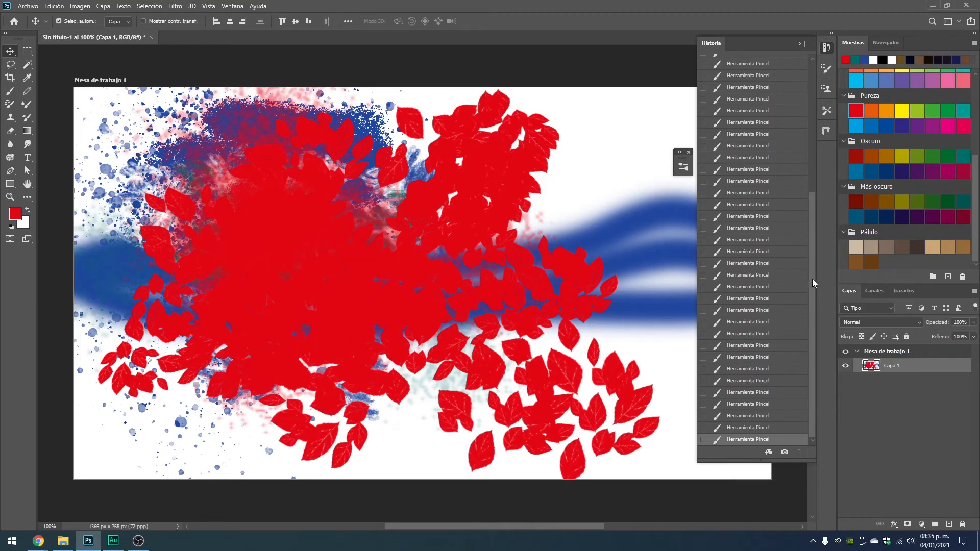
click(768, 428)
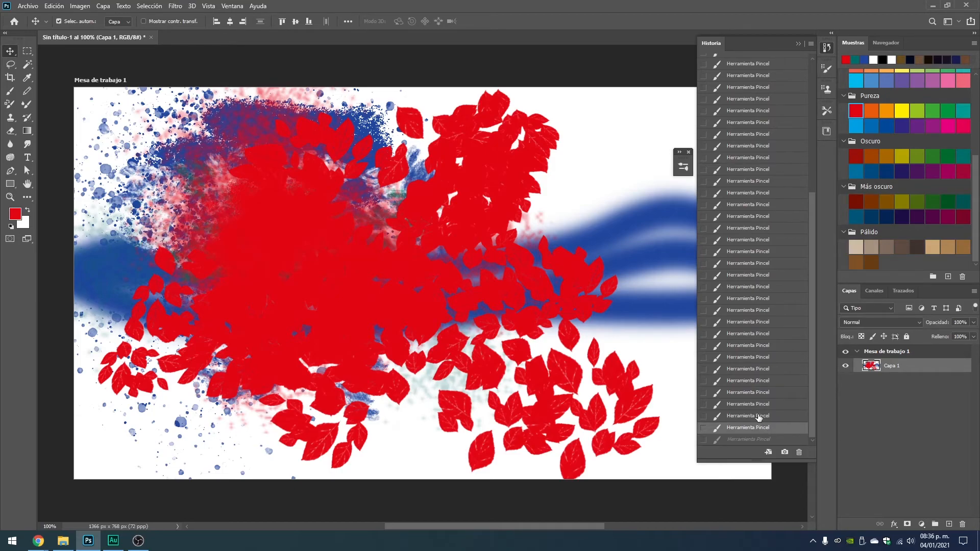
click(759, 416)
click(759, 404)
click(759, 392)
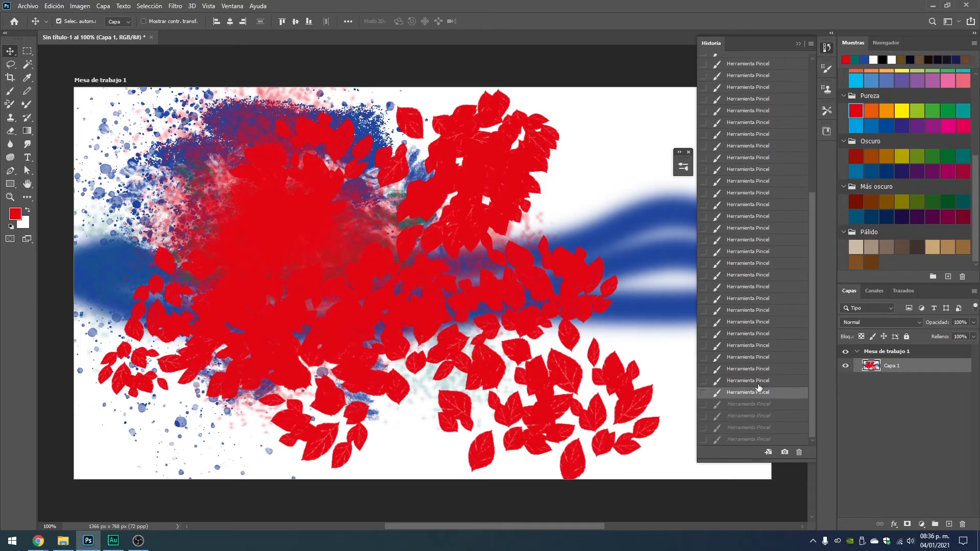
click(759, 380)
click(759, 368)
click(761, 357)
click(762, 346)
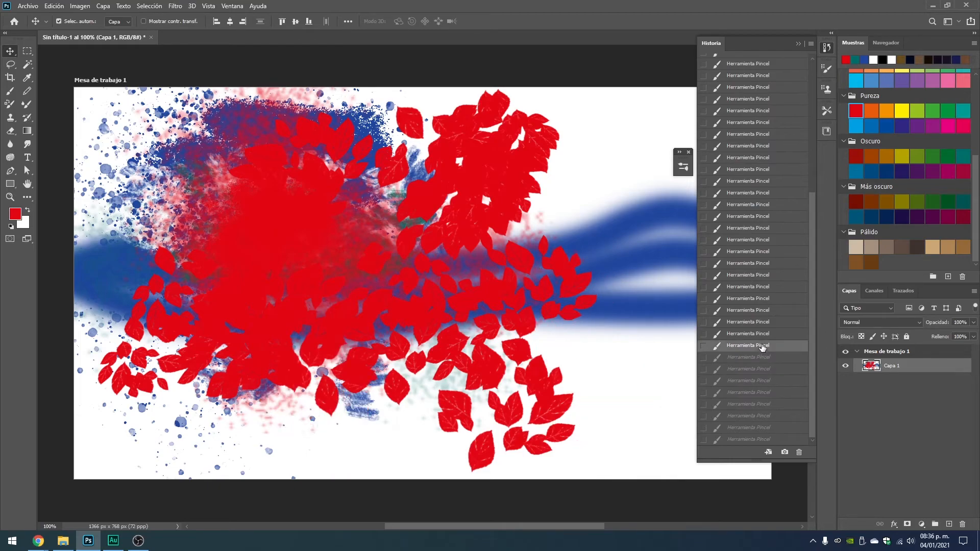
Step: Revert through progressively older brush states in Historia, back to the document's opening state Sin título-1
click(745, 228)
click(755, 170)
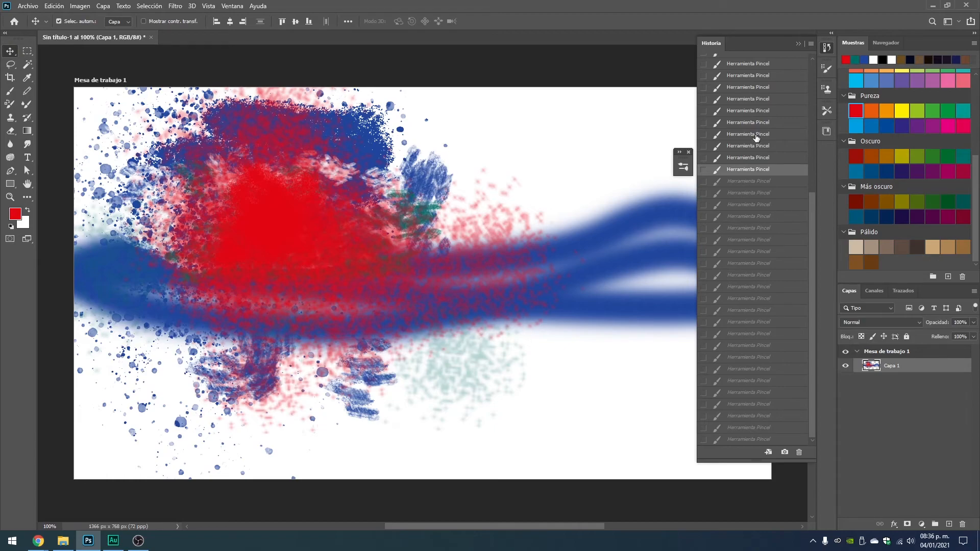
click(756, 134)
click(754, 110)
click(753, 84)
click(750, 65)
click(773, 284)
click(766, 191)
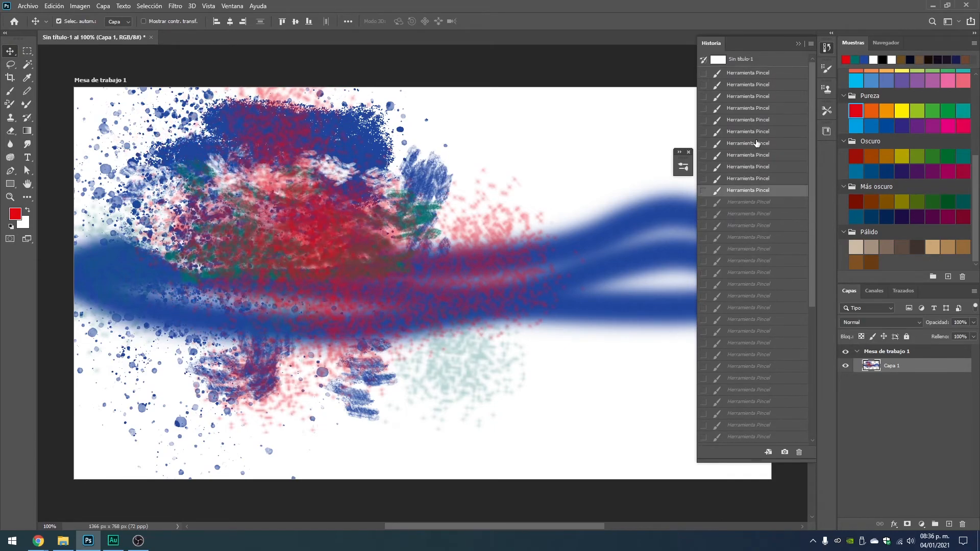
click(757, 143)
click(757, 121)
click(741, 85)
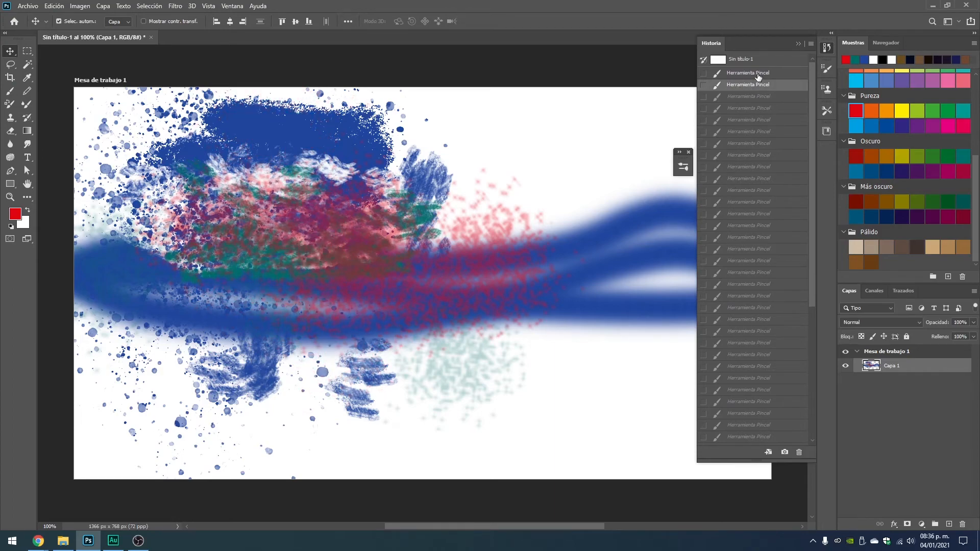
click(758, 75)
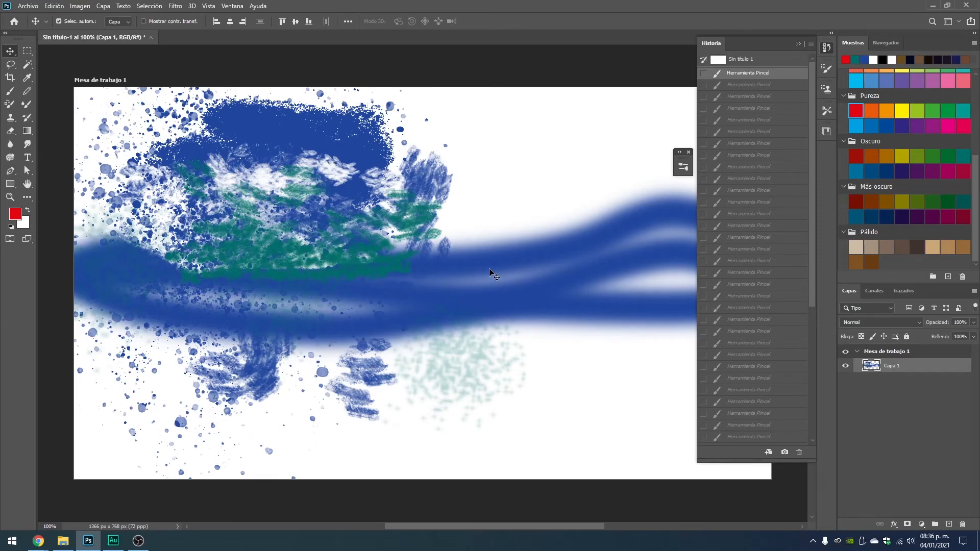
click(740, 60)
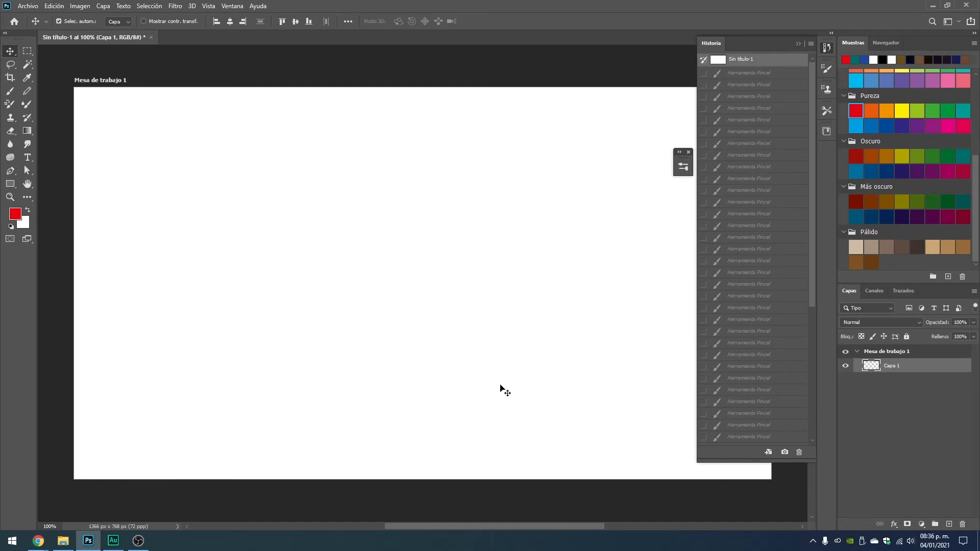
Step: Restore the painting forward through the Historia states, stopping at the brush stroke nine states before the last one
click(747, 75)
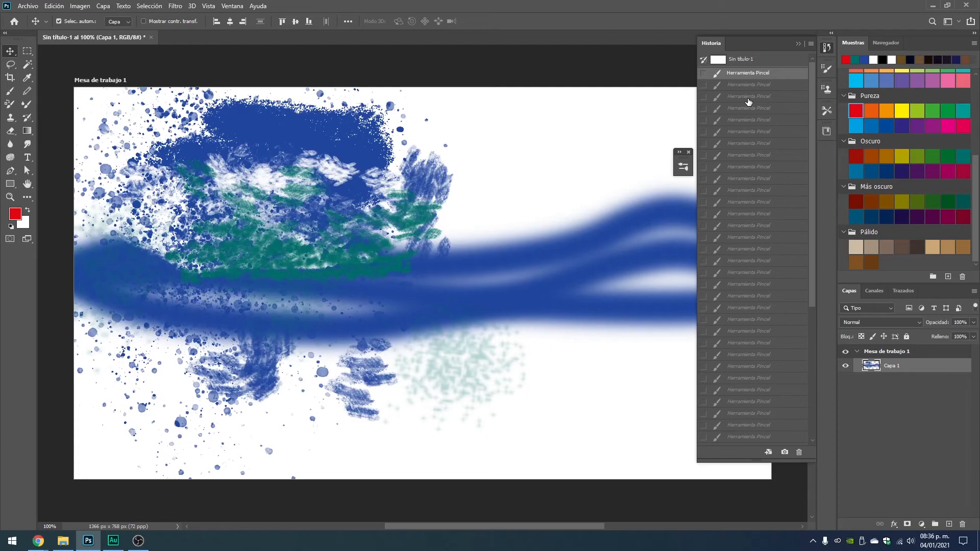
drag(752, 86, 759, 382)
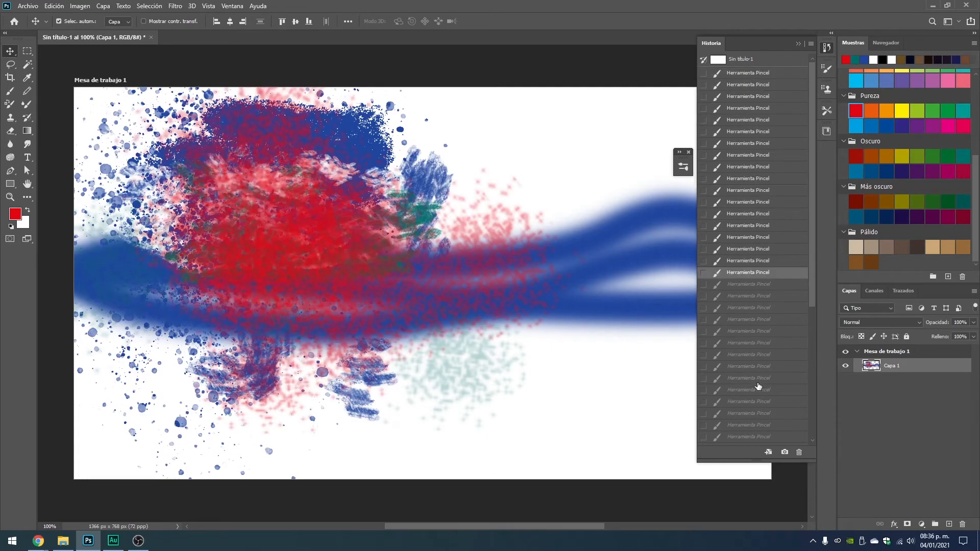
scroll(755, 343, down, 6)
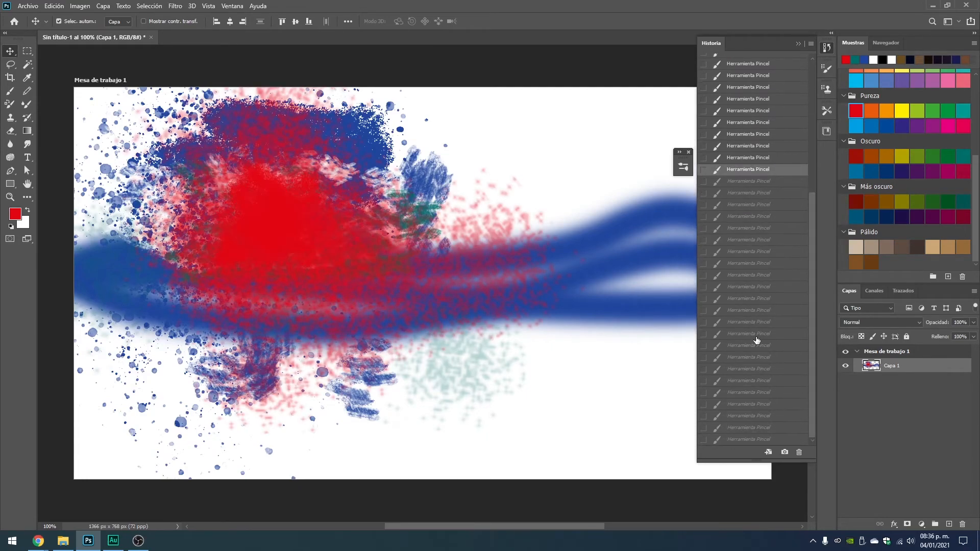
click(754, 264)
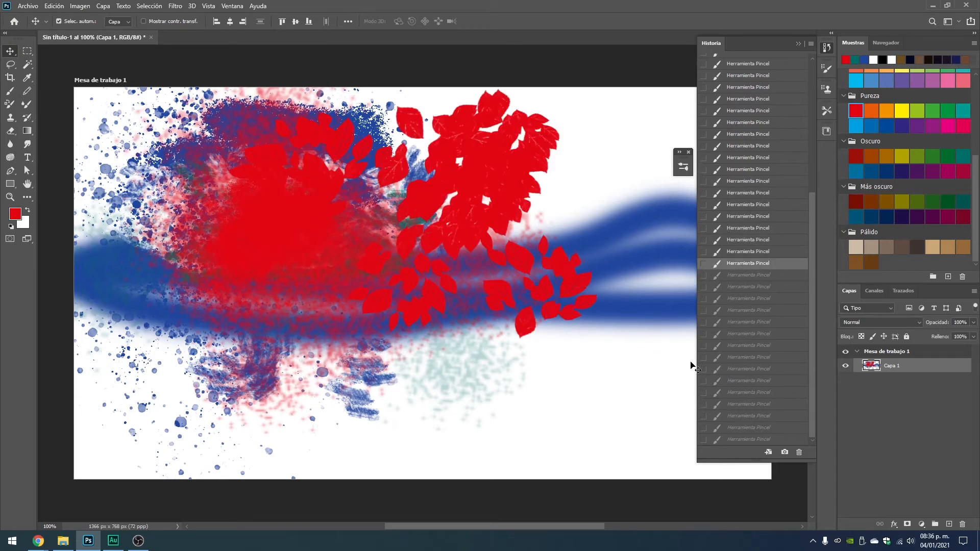
click(755, 310)
click(754, 334)
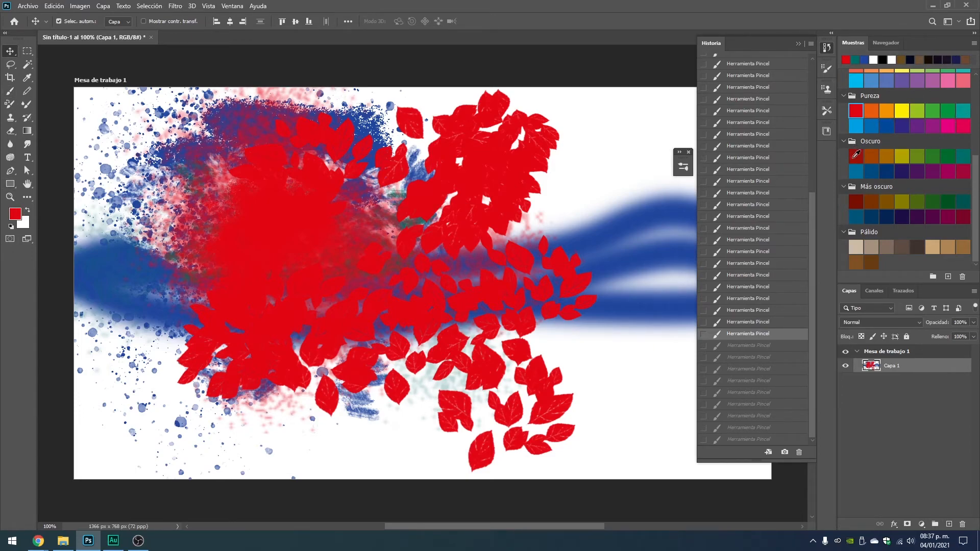
Step: Choose the dark red swatch from the Más oscuro group and paint dark red leaves over the artboard's left side with the Brush tool
click(857, 201)
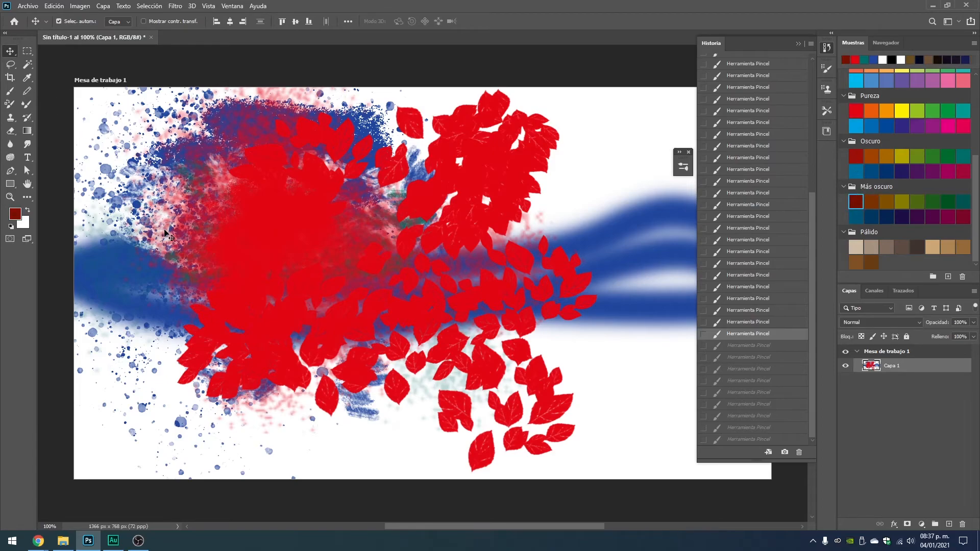
click(10, 91)
mouse_move(225, 326)
mouse_down()
mouse_move(229, 312)
mouse_move(200, 269)
mouse_move(230, 284)
mouse_move(128, 328)
mouse_move(162, 388)
mouse_up()
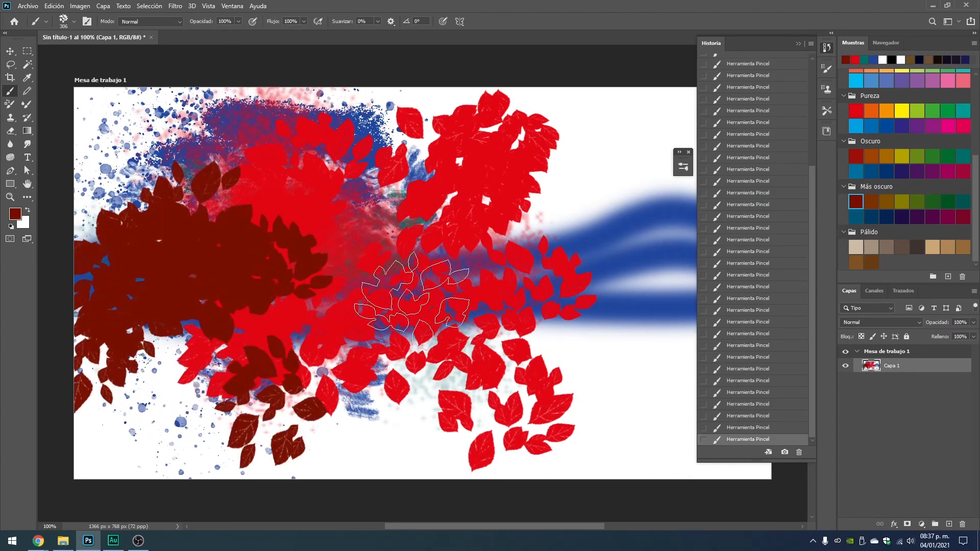
Step: Paint translucent dark red leaves around the artboard's left side at 49% brush opacity, and finish with the opacity at 48%
scroll(587, 278, down, 1)
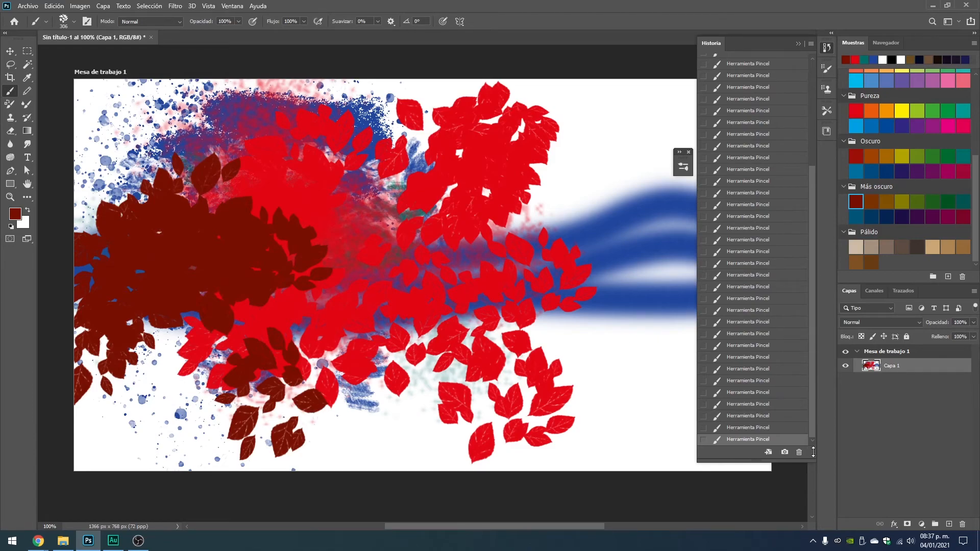
click(122, 189)
click(238, 22)
click(214, 34)
click(91, 163)
mouse_move(261, 199)
mouse_down()
mouse_move(126, 185)
mouse_move(166, 154)
mouse_move(226, 150)
mouse_move(245, 167)
mouse_move(177, 177)
mouse_move(118, 107)
mouse_move(225, 248)
mouse_move(276, 203)
mouse_move(227, 311)
mouse_move(153, 392)
mouse_move(154, 341)
mouse_move(157, 368)
mouse_move(191, 343)
mouse_move(170, 314)
mouse_move(216, 344)
mouse_move(270, 342)
mouse_move(205, 313)
mouse_move(299, 282)
mouse_move(345, 210)
mouse_move(490, 227)
mouse_up()
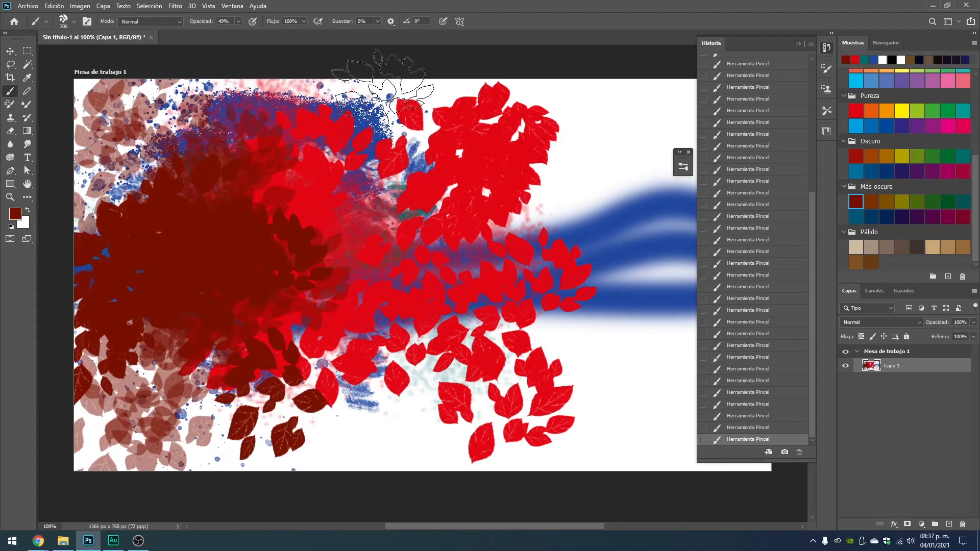
click(239, 21)
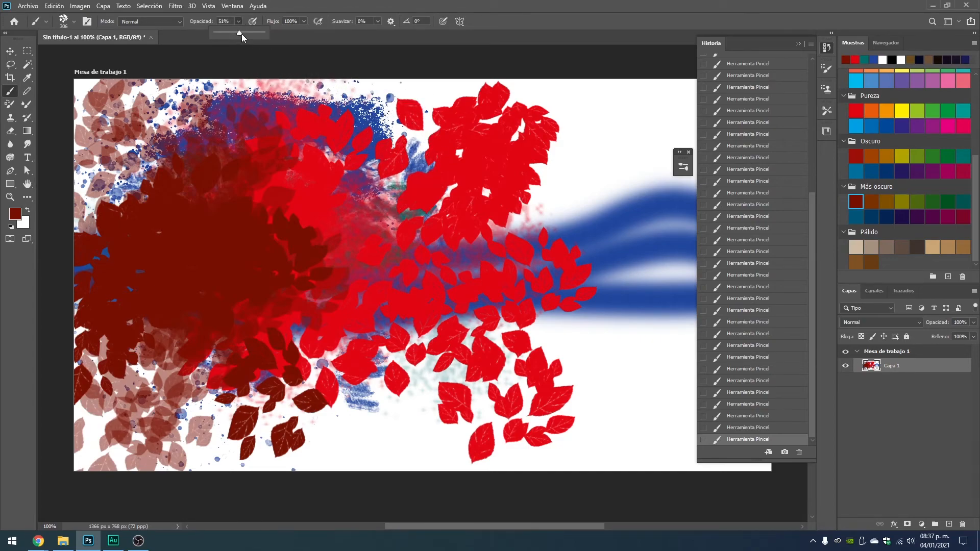
click(574, 13)
Step: Undo the translucent leaf strokes one by one, keeping only the earliest ones near the artboard's upper-left corner
key(ctrl+z)
key(ctrl+z)
key(ctrl+z)
key(ctrl+z)
key(ctrl+z)
key(ctrl+z)
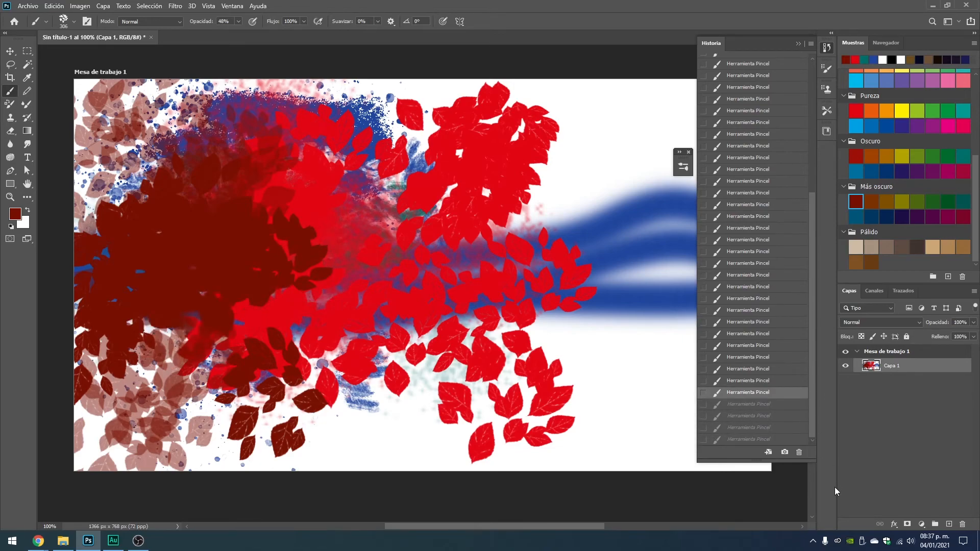
key(ctrl+z)
key(ctrl+z)
key(ctrl+z)
key(ctrl+z)
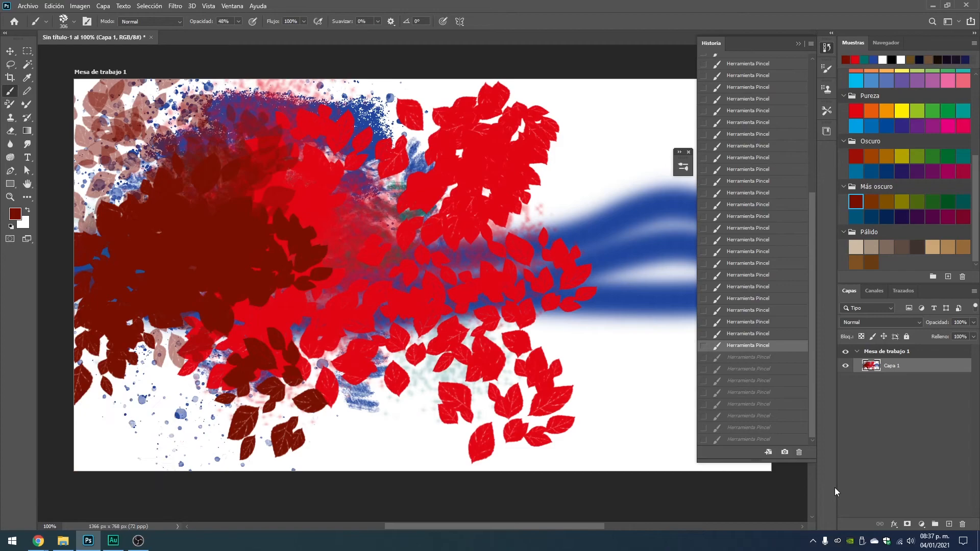
key(ctrl+z)
key(ctrl+z)
key(ctrl+z)
key(ctrl+z)
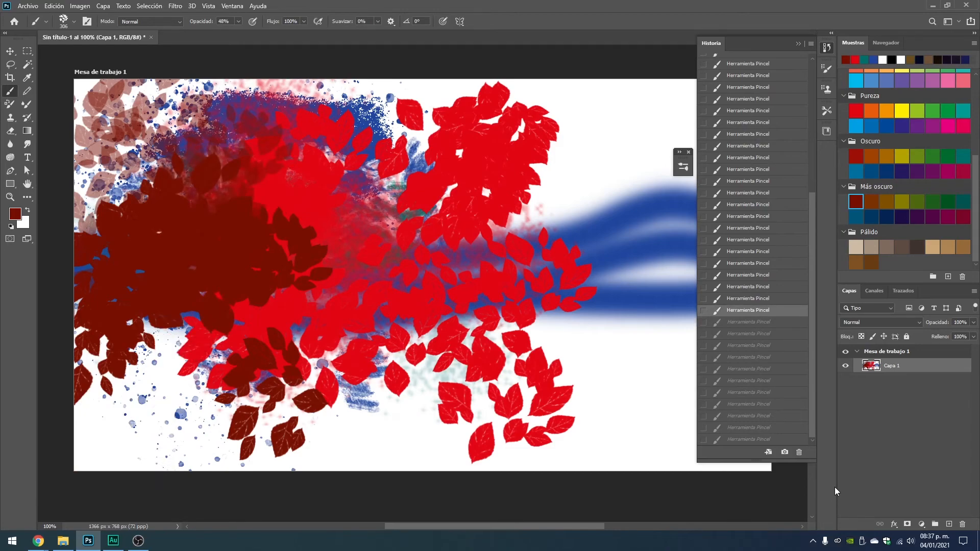
key(ctrl+z)
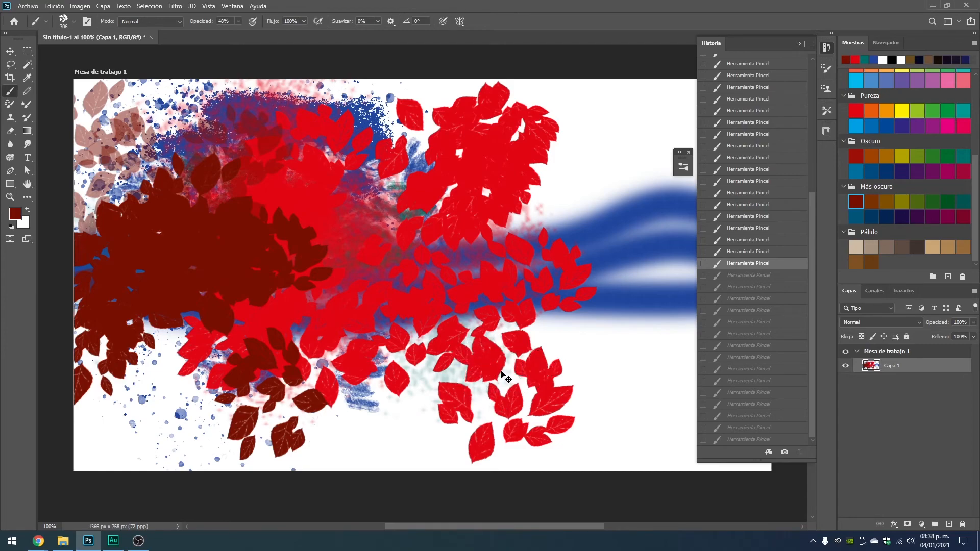
Step: Redo all the undone translucent leaf strokes, up to the newest state in the Historia list
key(ctrl+shift+z)
key(ctrl+shift+z)
key(ctrl+shift+z)
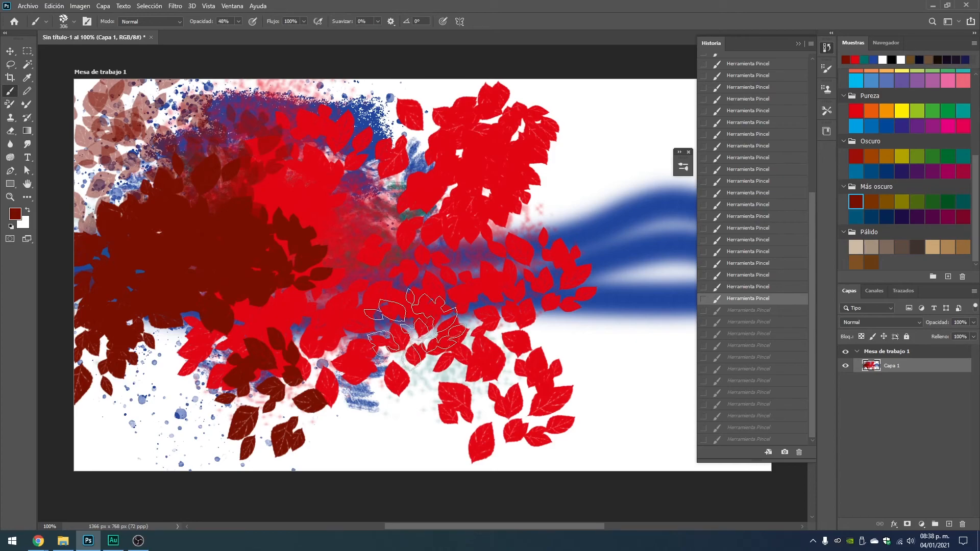
key(ctrl+shift+z)
key(ctrl+shift+z)
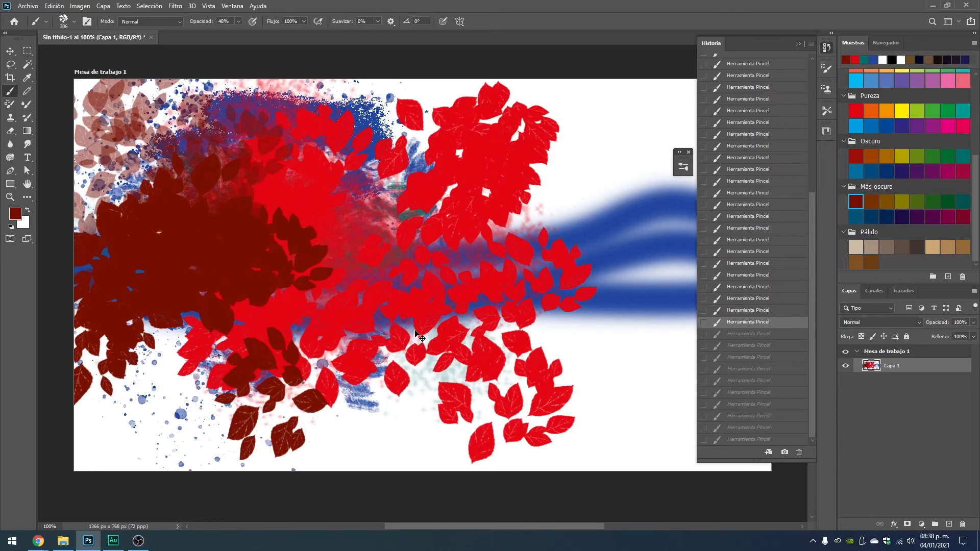
key(ctrl+shift+z)
key(ctrl+shift+z)
key(ctrl+shift+z)
key(ctrl+shift+z)
key(ctrl+shift+z)
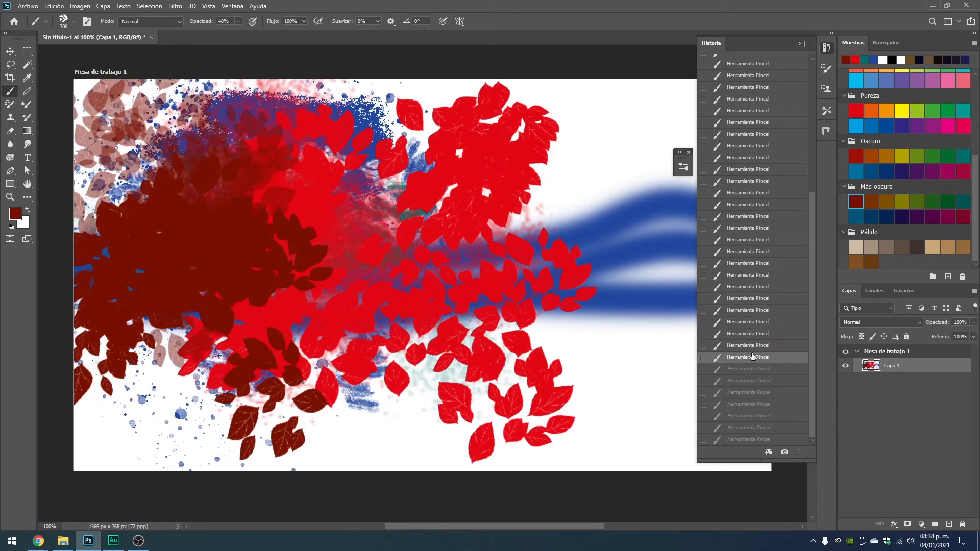
key(ctrl+shift+z)
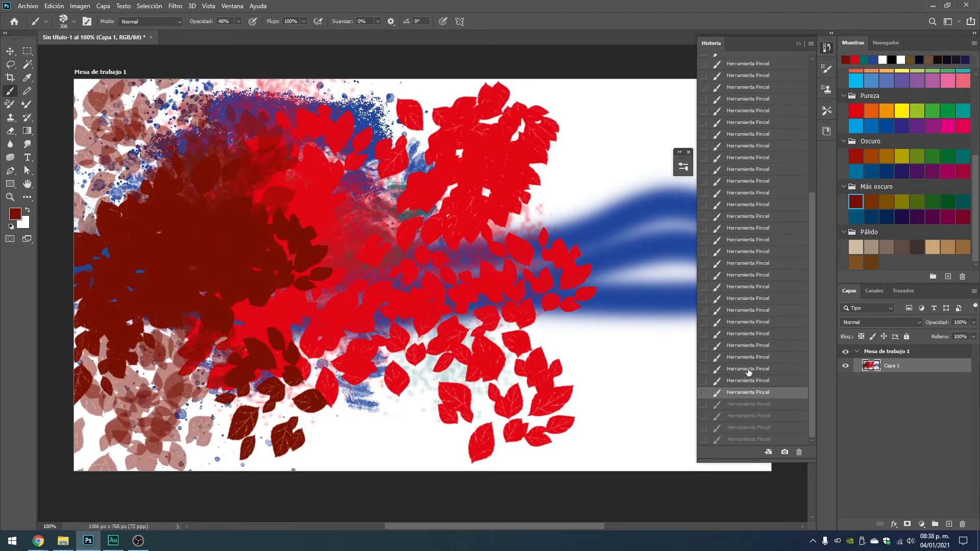
click(756, 404)
click(759, 415)
click(761, 427)
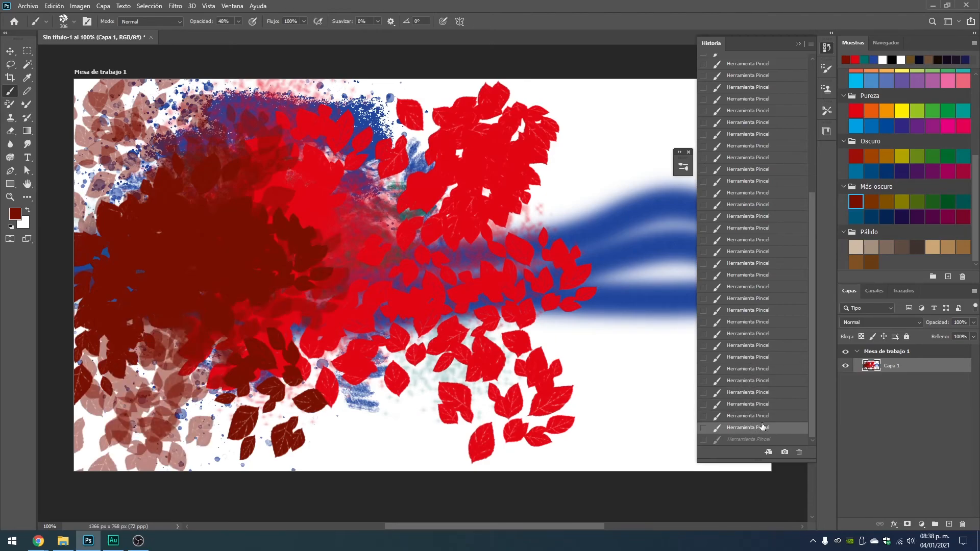
click(764, 436)
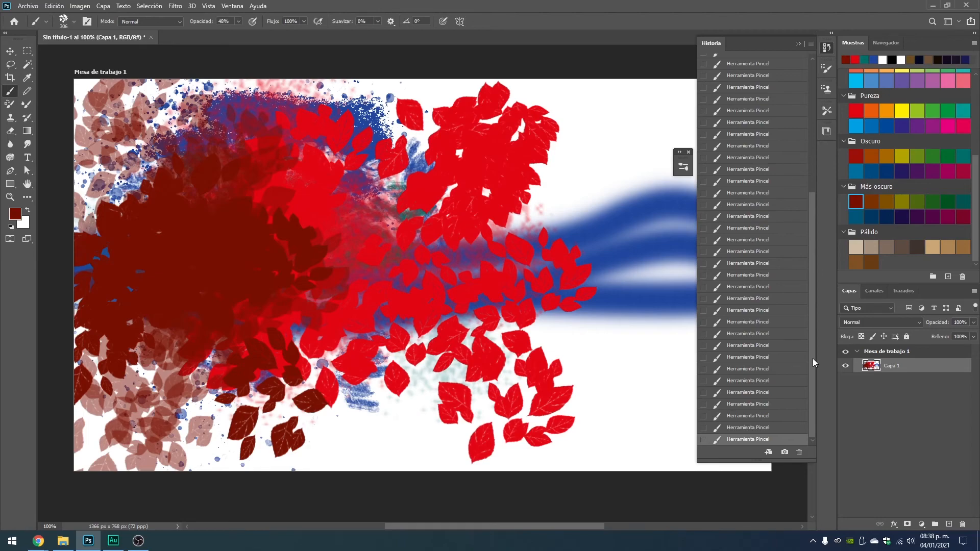
Step: Undo the seven most recent leaf strokes
key(ctrl+z)
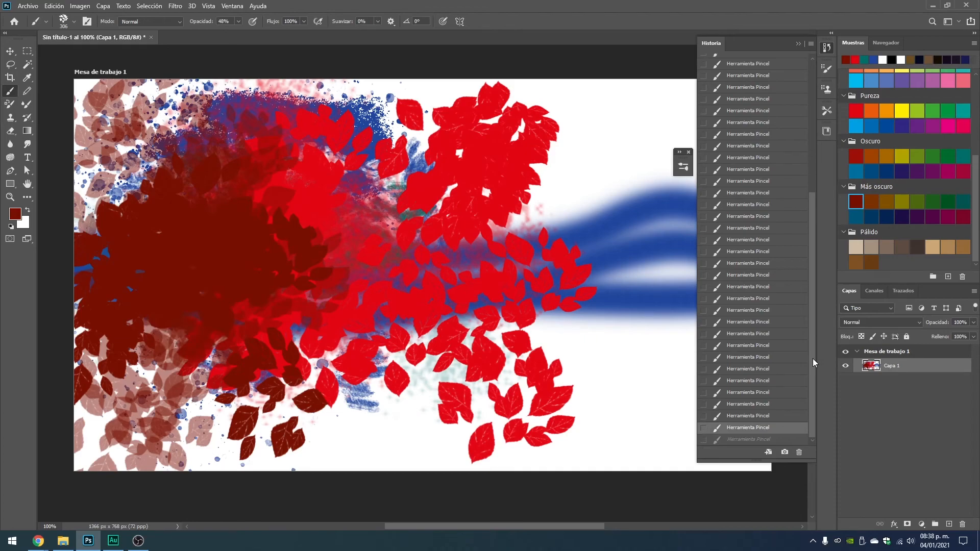
key(ctrl+z)
key(ctrl+z)
key(ctrl+z)
key(ctrl+z)
key(ctrl+z)
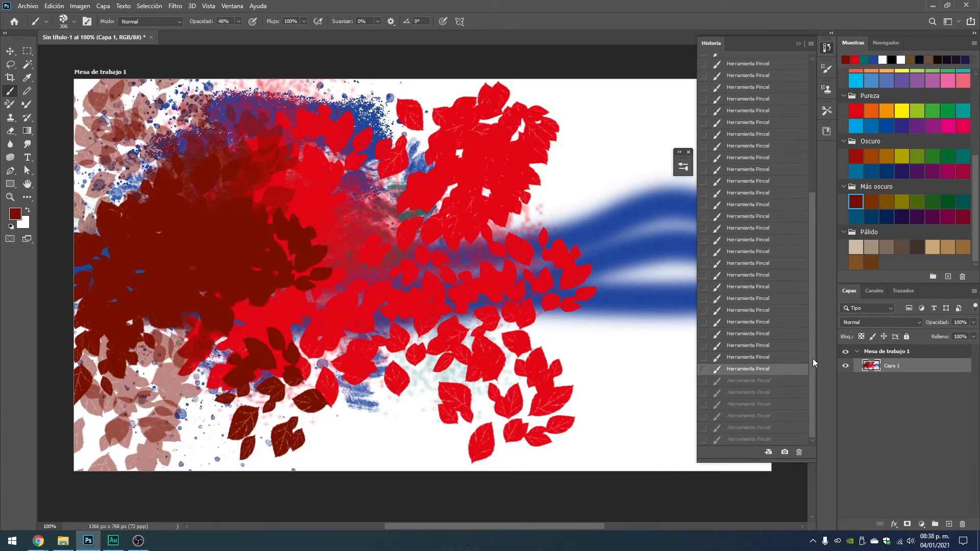
key(ctrl+z)
Step: Redo the seven undone leaf strokes and collapse the Historia panel
key(ctrl+shift+z)
key(ctrl+shift+z)
key(ctrl+shift+z)
key(ctrl+shift+z)
key(ctrl+shift+z)
key(ctrl+shift+z)
key(ctrl+shift+z)
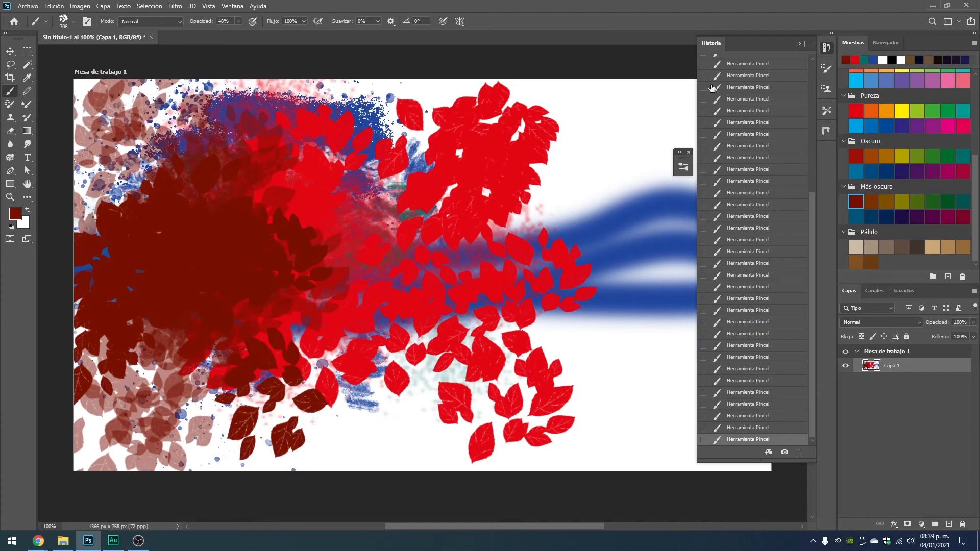
click(800, 44)
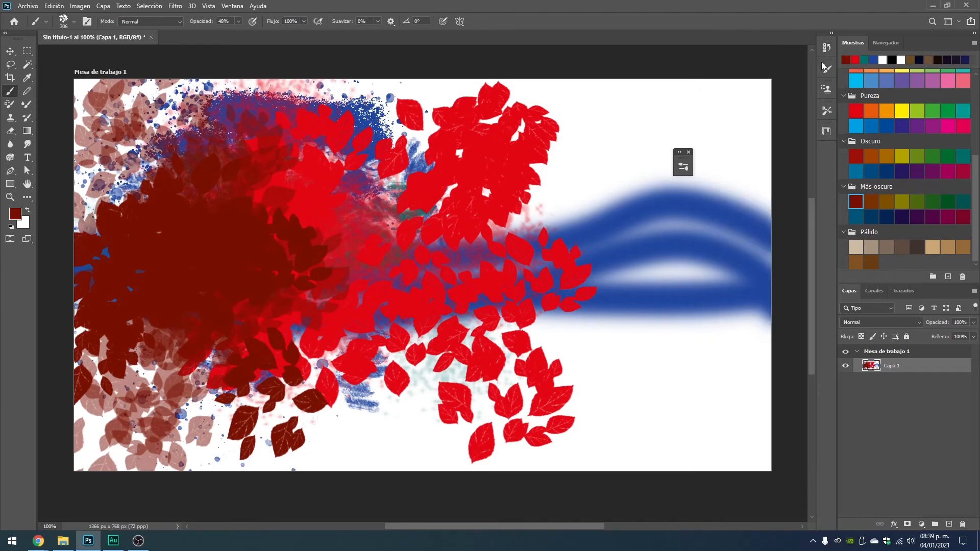
Step: Expand the Pinceles panel and paint a short dark red stroke over the leaves with the 60 px Fiesta del pastel definitivo Kyle brush
click(684, 167)
mouse_move(635, 154)
mouse_down()
mouse_move(740, 60)
mouse_move(764, 59)
mouse_up()
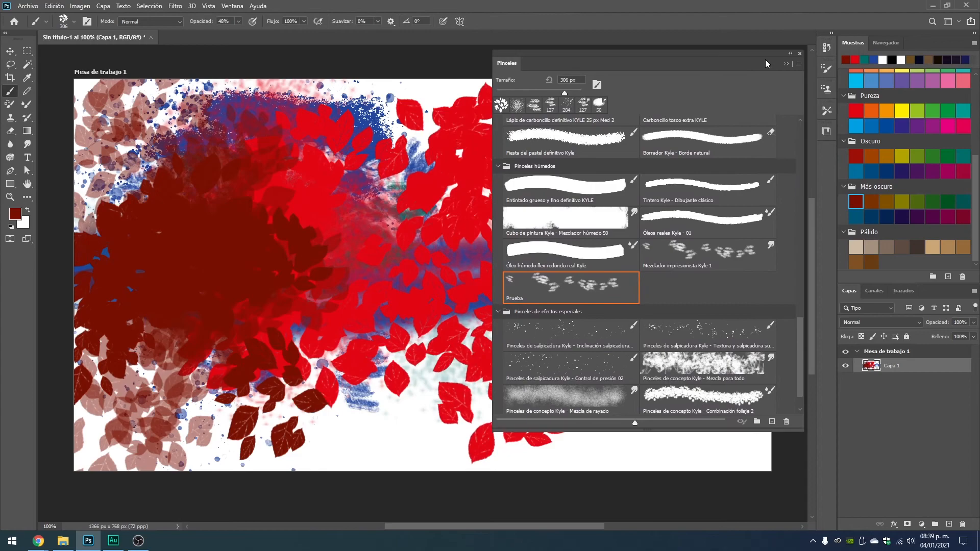
click(10, 132)
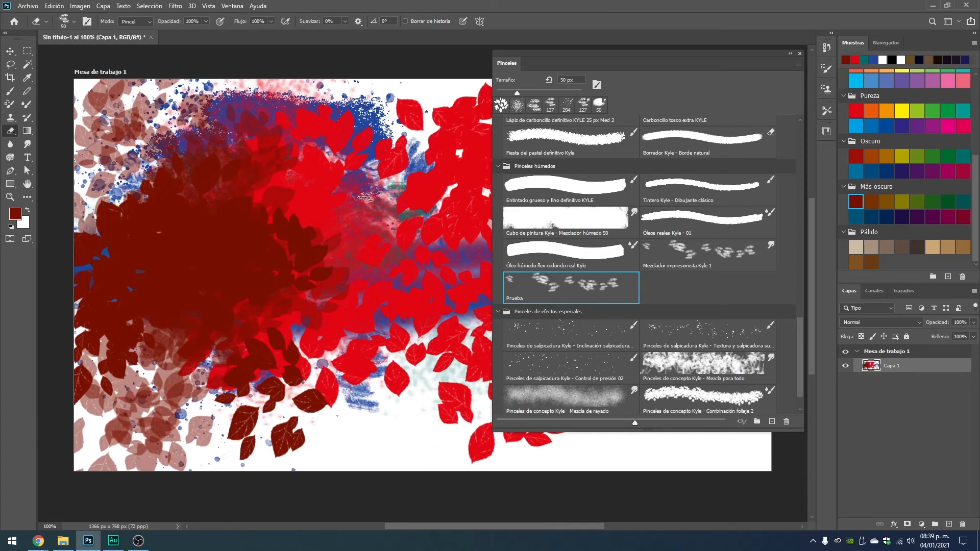
click(583, 136)
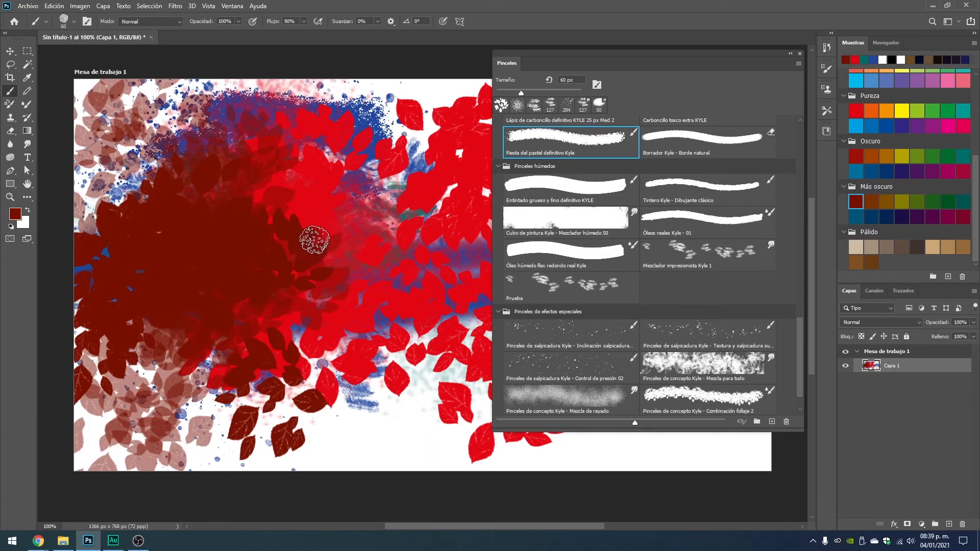
drag(265, 258, 357, 221)
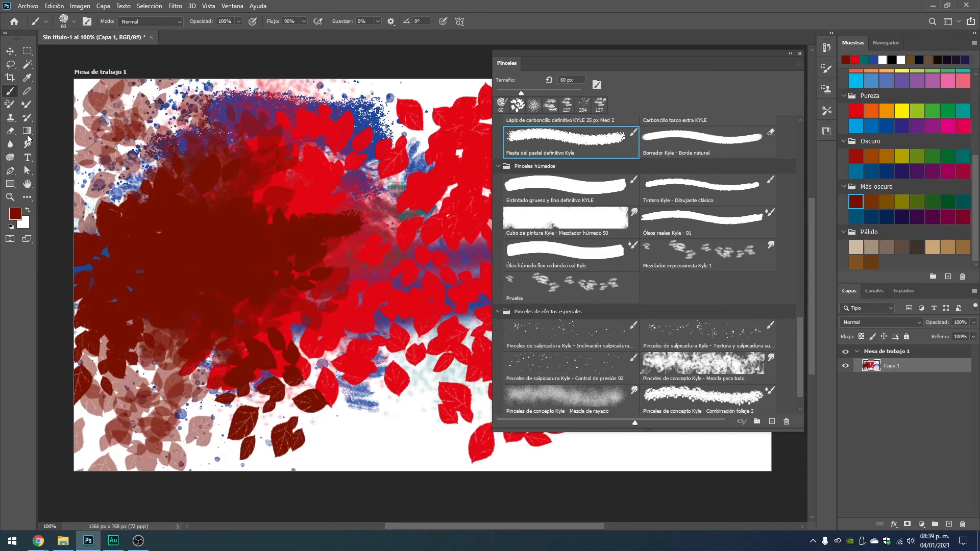
Step: Give the Eraser the Fiesta del pastel definitivo Kyle tip and set its size to 106 px
click(614, 144)
click(11, 131)
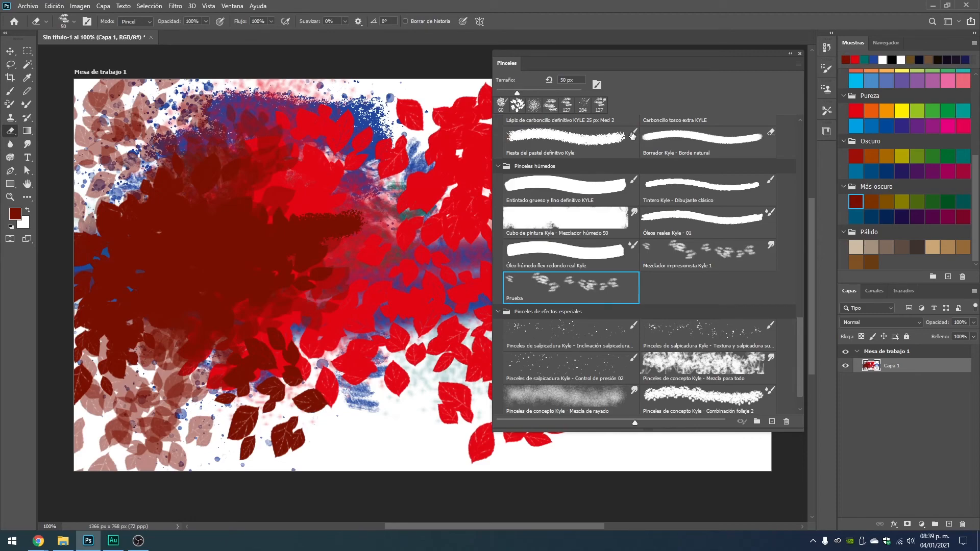
click(587, 142)
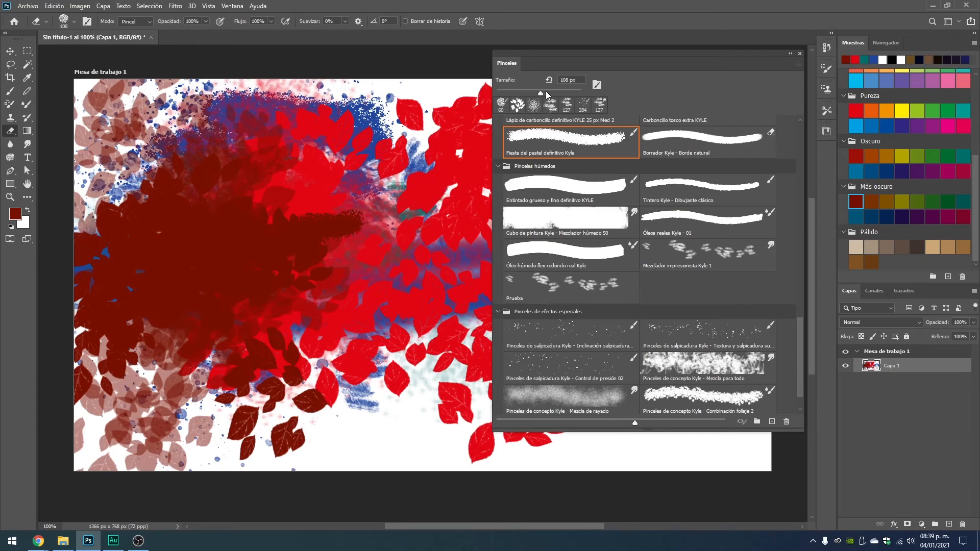
right_click(327, 184)
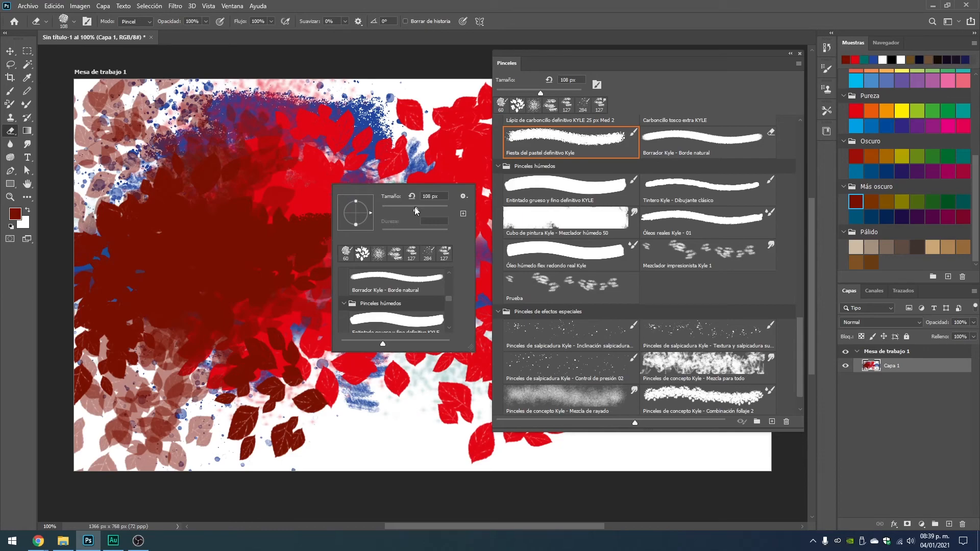
click(416, 208)
Step: Lower the Eraser's opacity to 52% and erase a rough oval patch across the dark red leaf area
click(206, 21)
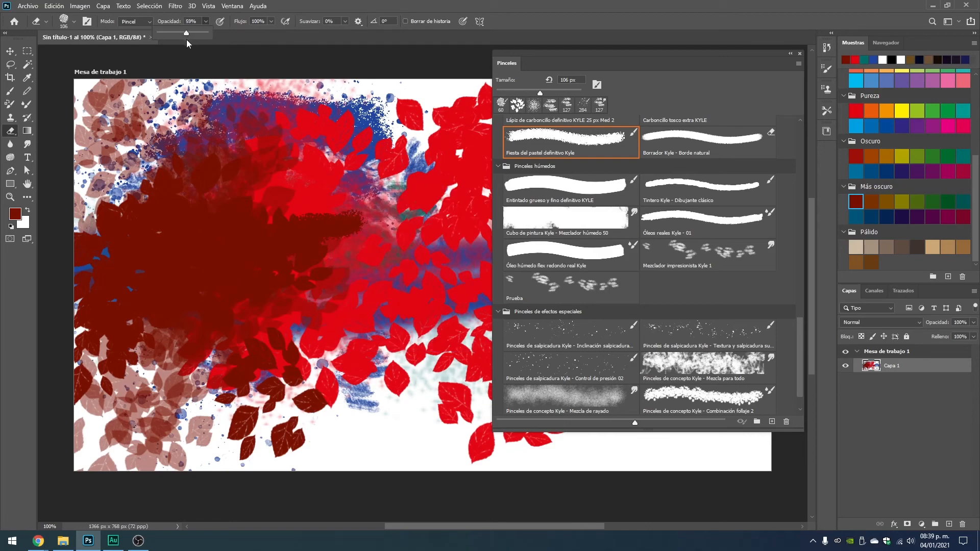
drag(258, 248, 347, 237)
mouse_move(296, 213)
mouse_down()
mouse_move(252, 207)
mouse_move(325, 211)
mouse_move(231, 225)
mouse_move(311, 227)
mouse_move(303, 220)
mouse_move(376, 214)
mouse_move(260, 221)
mouse_move(281, 184)
mouse_move(317, 234)
mouse_move(316, 261)
mouse_move(295, 246)
mouse_move(253, 278)
mouse_move(229, 279)
mouse_move(261, 224)
mouse_move(299, 243)
mouse_move(263, 258)
mouse_move(339, 280)
mouse_move(290, 242)
mouse_move(308, 251)
mouse_move(328, 238)
mouse_move(296, 240)
mouse_move(249, 207)
mouse_move(255, 184)
mouse_move(322, 179)
mouse_move(320, 216)
mouse_move(355, 193)
mouse_move(311, 226)
mouse_move(277, 272)
mouse_move(280, 288)
mouse_move(298, 291)
mouse_move(344, 246)
mouse_move(378, 280)
mouse_move(356, 262)
mouse_move(369, 278)
mouse_move(275, 236)
mouse_move(213, 226)
mouse_move(270, 220)
mouse_move(230, 254)
mouse_up()
Step: Browse the brush presets in the Pinceles list, trying Fiesta del pastel definitivo Kyle and Circular difuso
scroll(748, 268, down, 1)
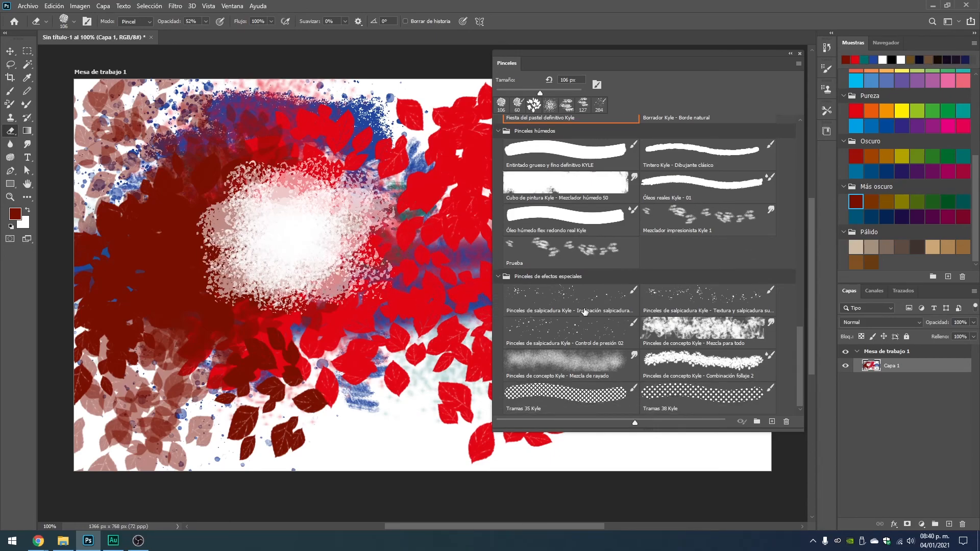
mouse_move(800, 362)
mouse_down()
mouse_move(795, 141)
mouse_move(792, 186)
mouse_up()
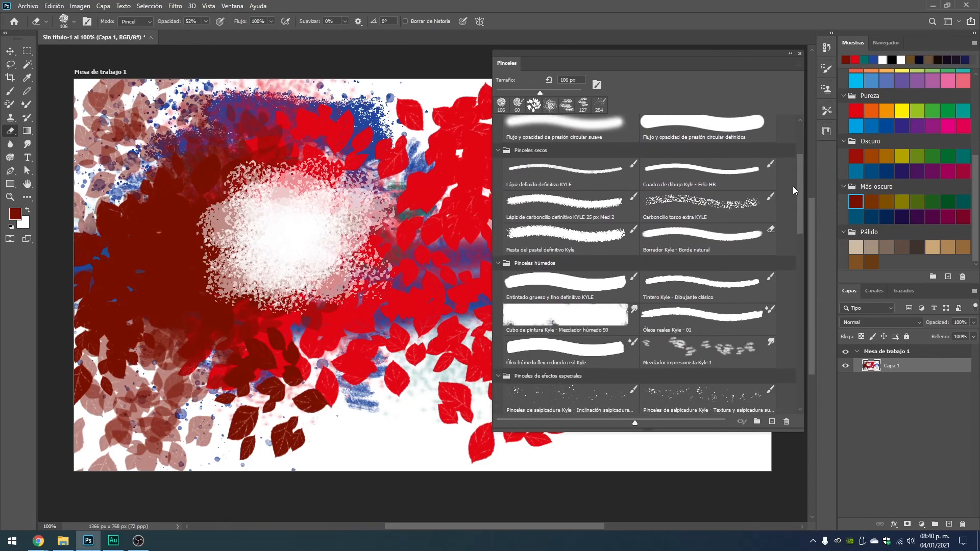
click(564, 238)
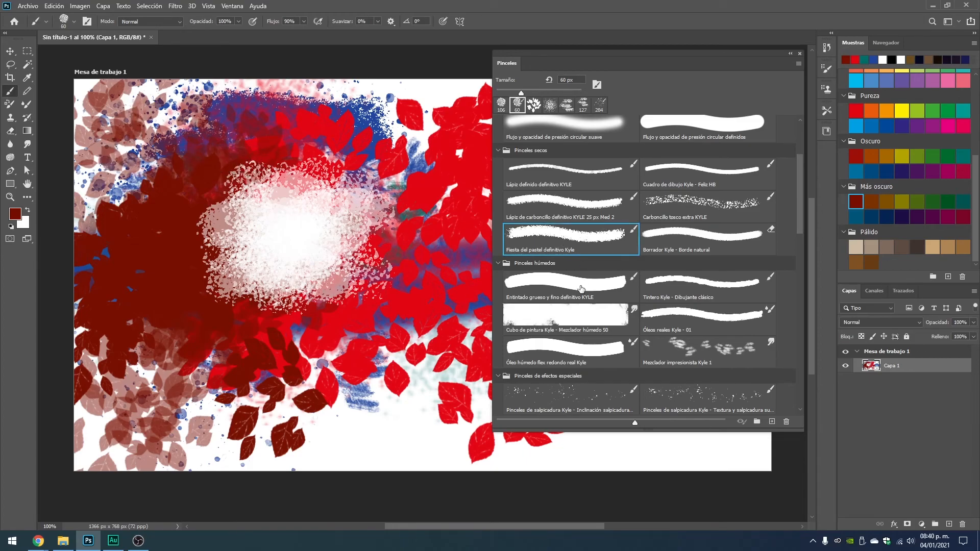
scroll(684, 298, down, 3)
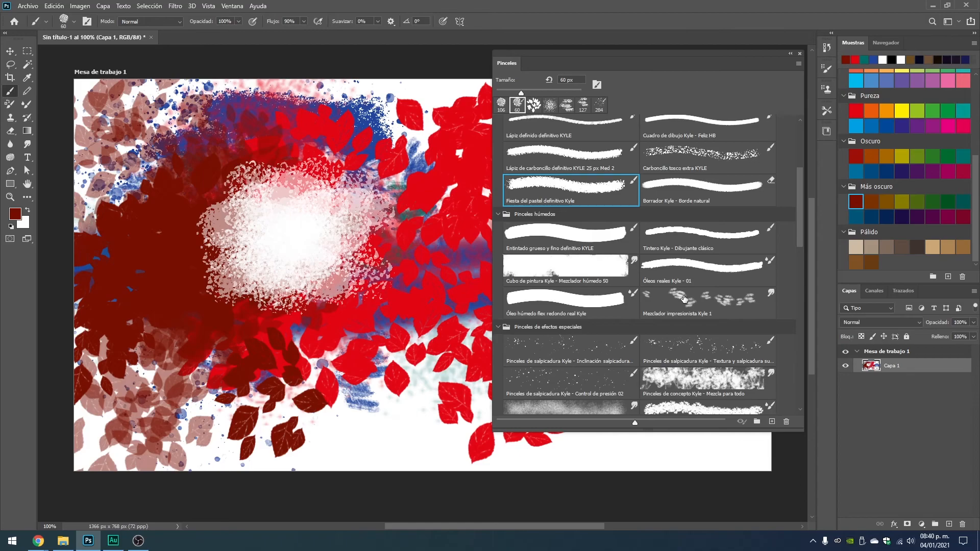
scroll(684, 297, down, 15)
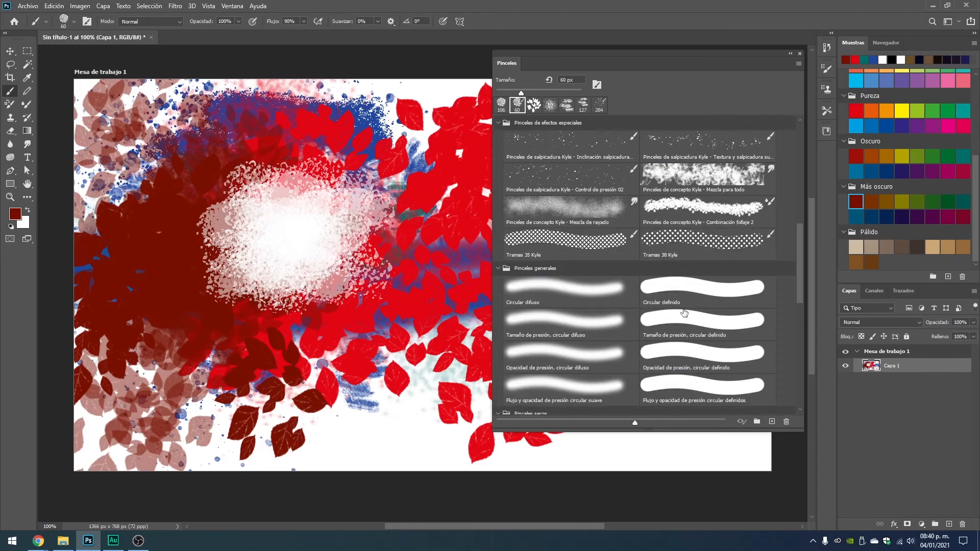
scroll(684, 312, down, 4)
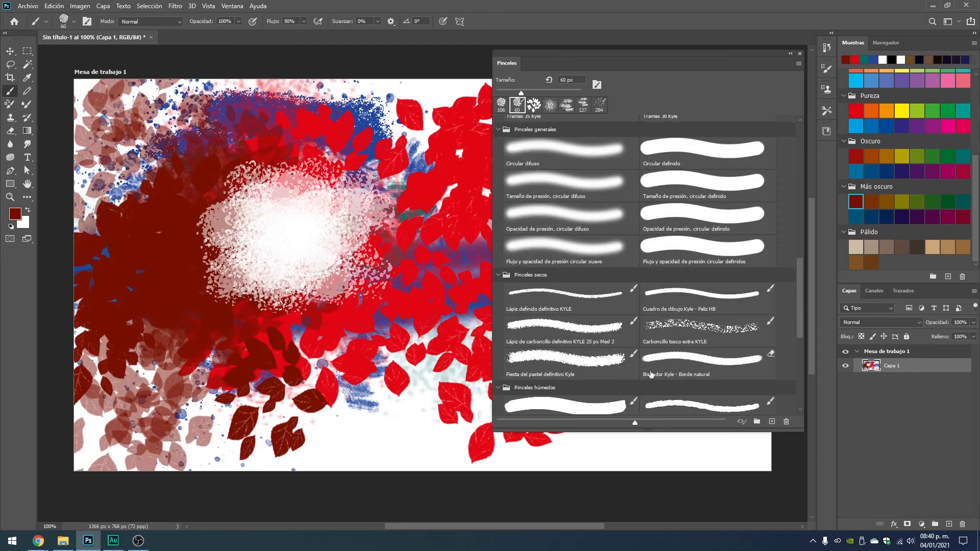
click(588, 364)
click(594, 164)
scroll(658, 235, up, 15)
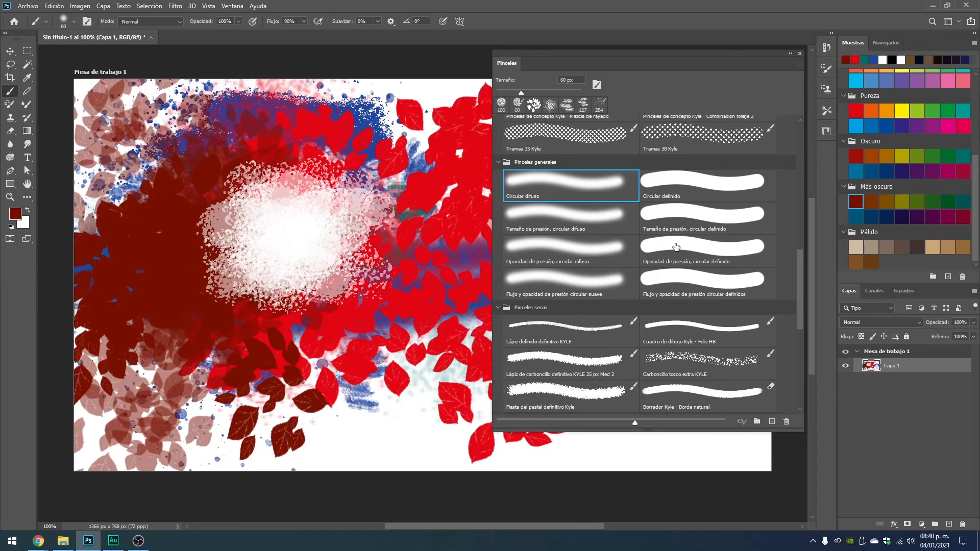
scroll(658, 271, up, 6)
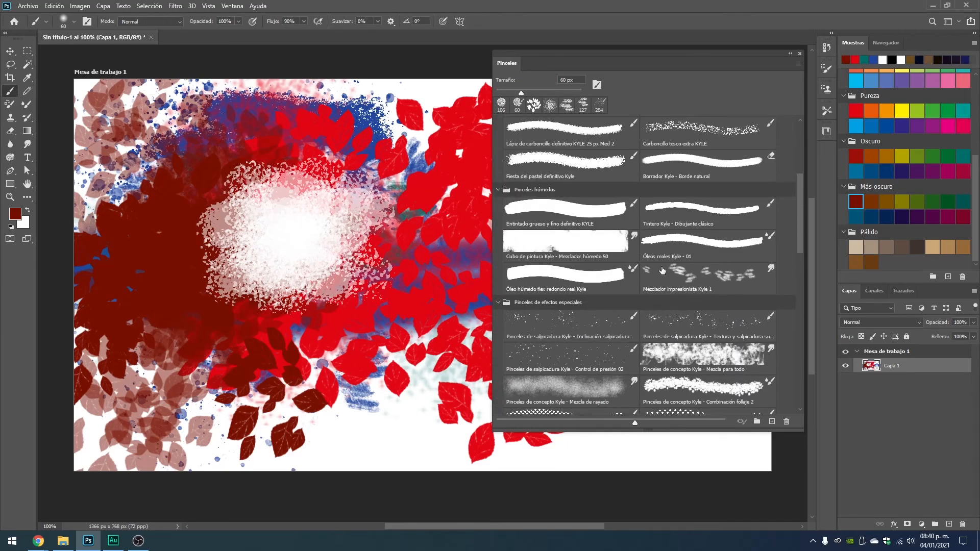
scroll(735, 302, up, 4)
Step: Paint a dark purple stroke above the erased patch with the 112 px Carboncillo tosco extra KYLE brush
click(723, 198)
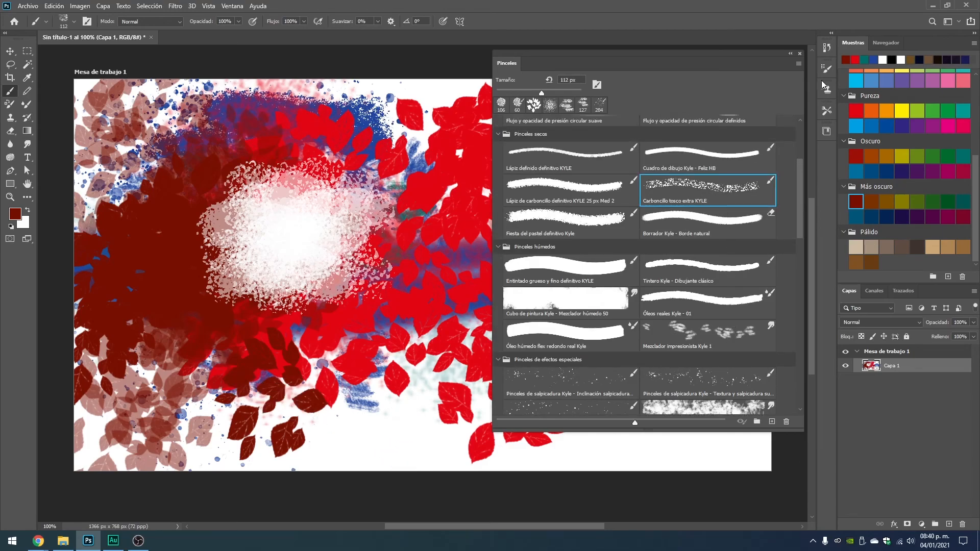
click(918, 217)
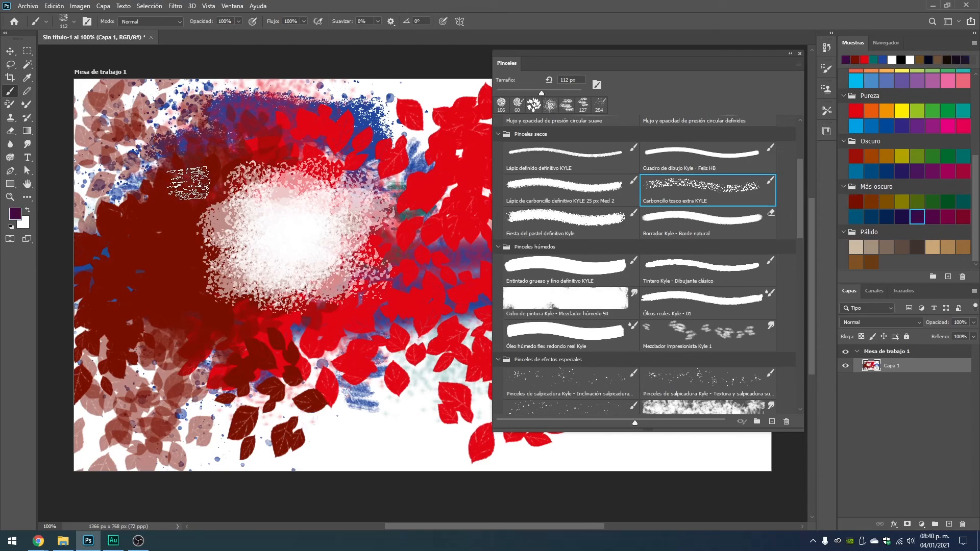
mouse_move(161, 217)
mouse_down()
mouse_move(218, 215)
mouse_move(333, 184)
mouse_move(433, 182)
mouse_move(436, 166)
mouse_up()
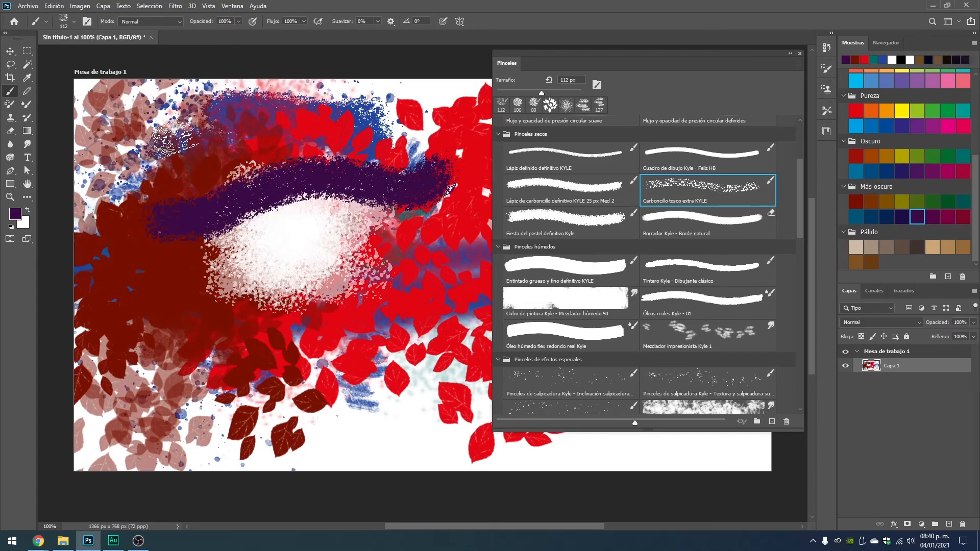
Step: Rotate the charcoal brush tip to -51° and paint a second purple stroke above the first one
click(47, 22)
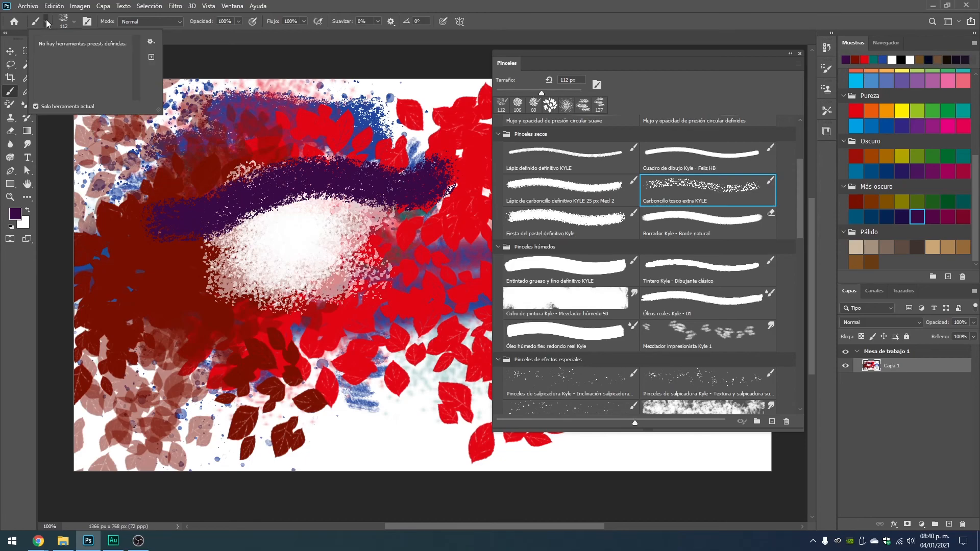
click(74, 21)
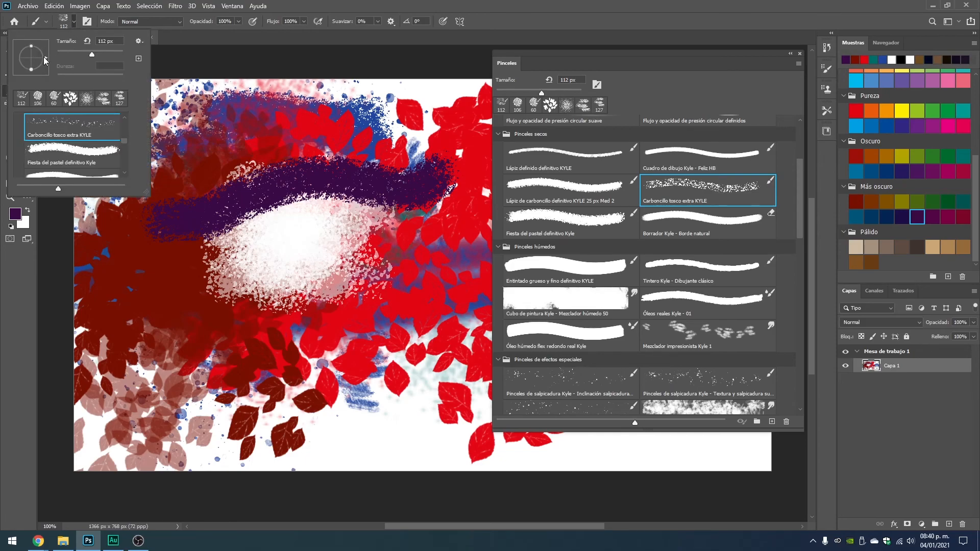
drag(43, 61, 328, 166)
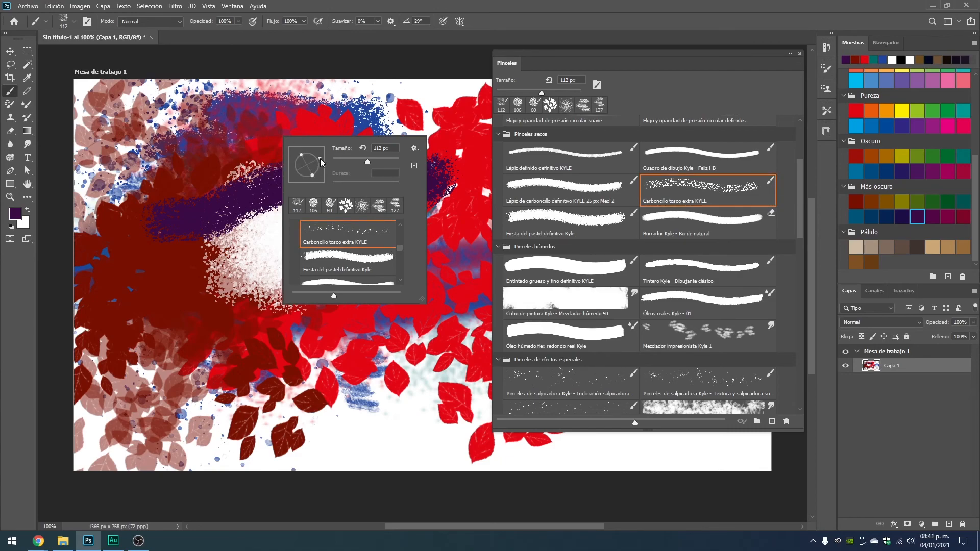
click(316, 177)
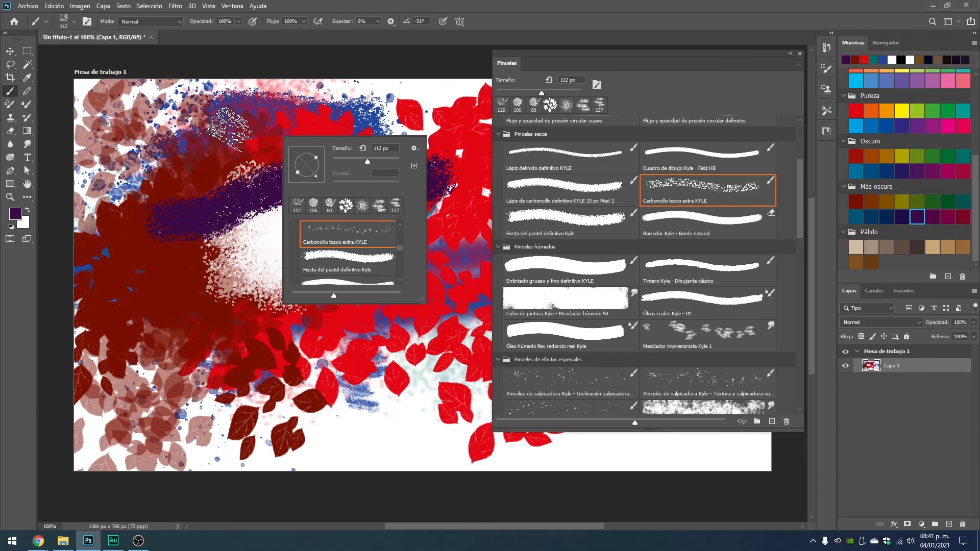
mouse_move(167, 147)
mouse_down()
mouse_move(195, 134)
mouse_move(377, 142)
mouse_move(402, 133)
mouse_up()
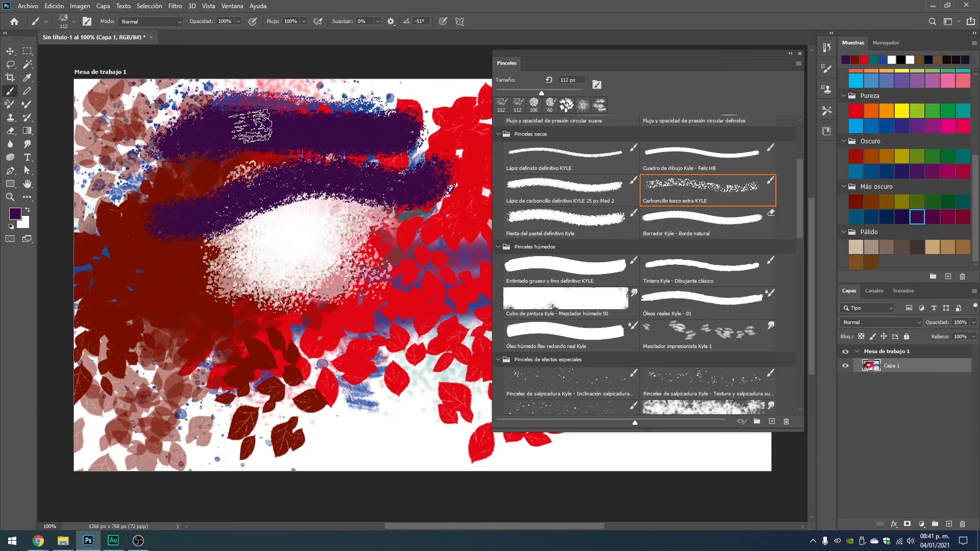
Step: Rotate the charcoal brush tip to -2° and fill the area between and around the purple strokes
right_click(285, 145)
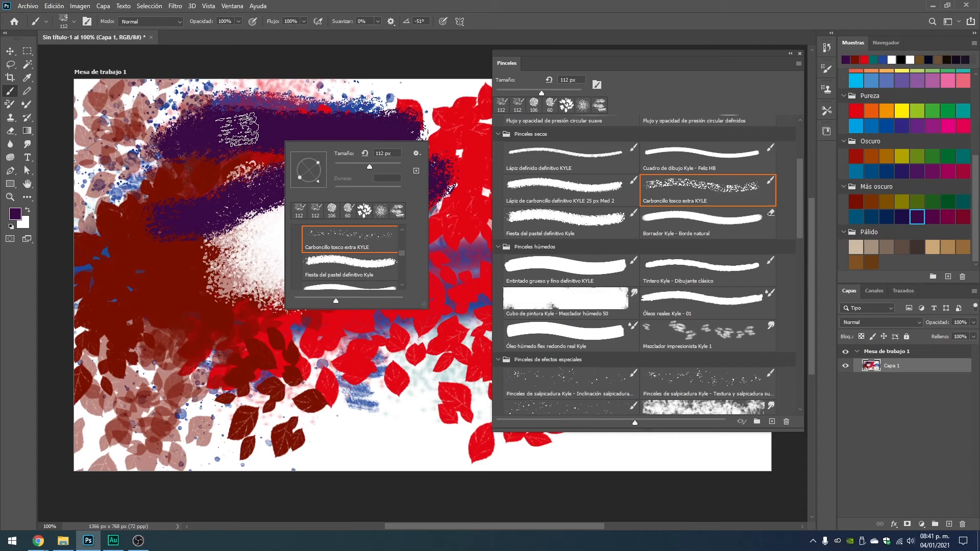
drag(325, 173, 325, 170)
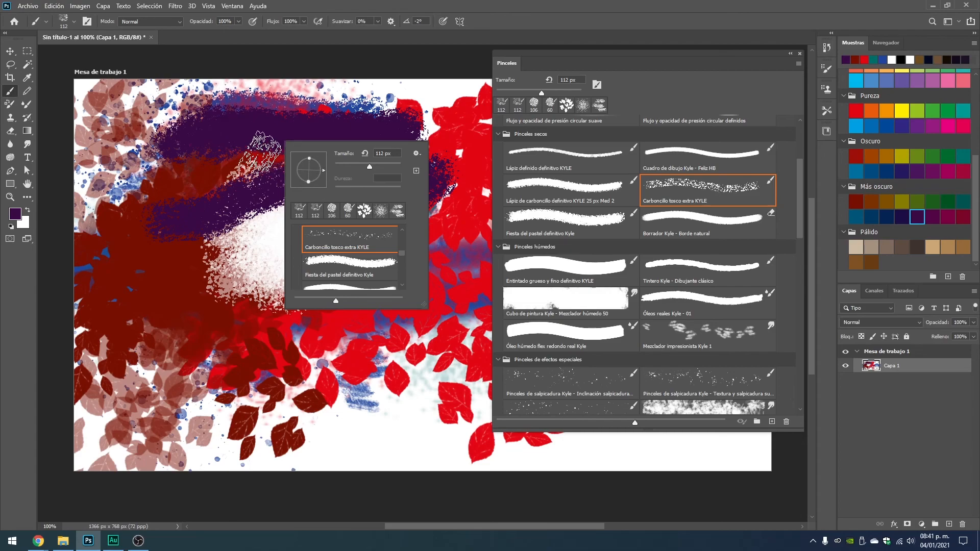
click(233, 138)
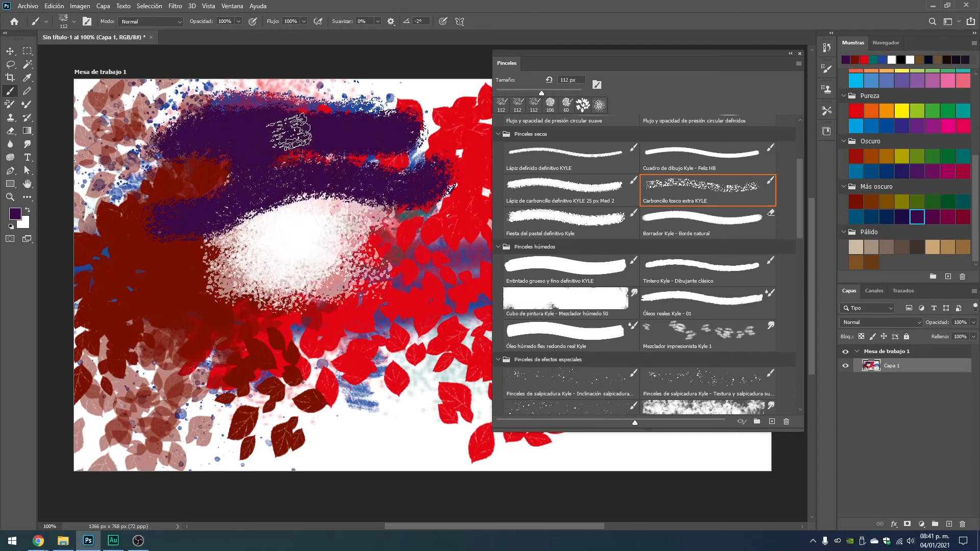
mouse_move(354, 102)
mouse_down()
mouse_move(413, 97)
mouse_move(409, 104)
mouse_move(447, 113)
mouse_move(408, 160)
mouse_move(373, 167)
mouse_move(273, 153)
mouse_move(215, 182)
mouse_move(212, 170)
mouse_move(269, 149)
mouse_move(354, 143)
mouse_move(321, 162)
mouse_move(425, 182)
mouse_move(383, 171)
mouse_up()
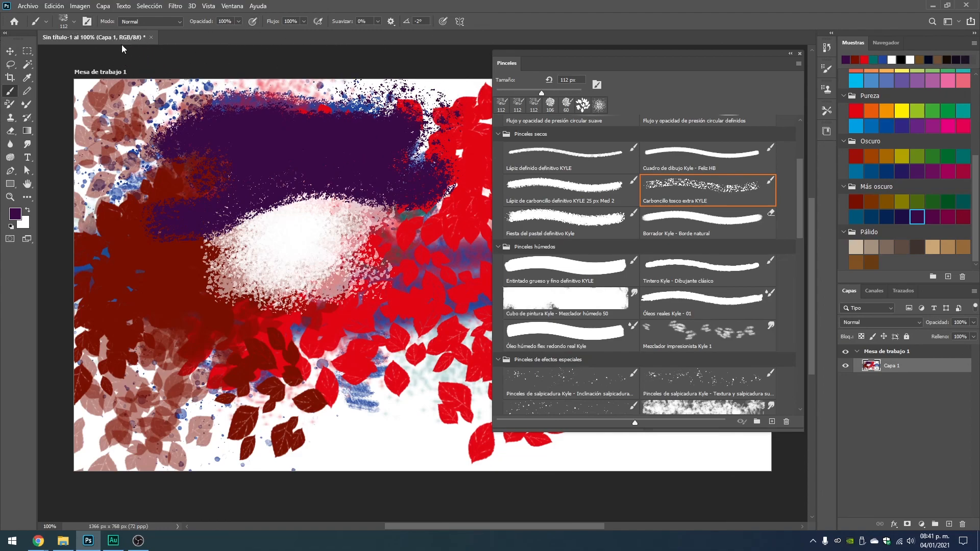
Step: Restore the Brush tool to its default settings and collapse the Pinceles panel
click(47, 23)
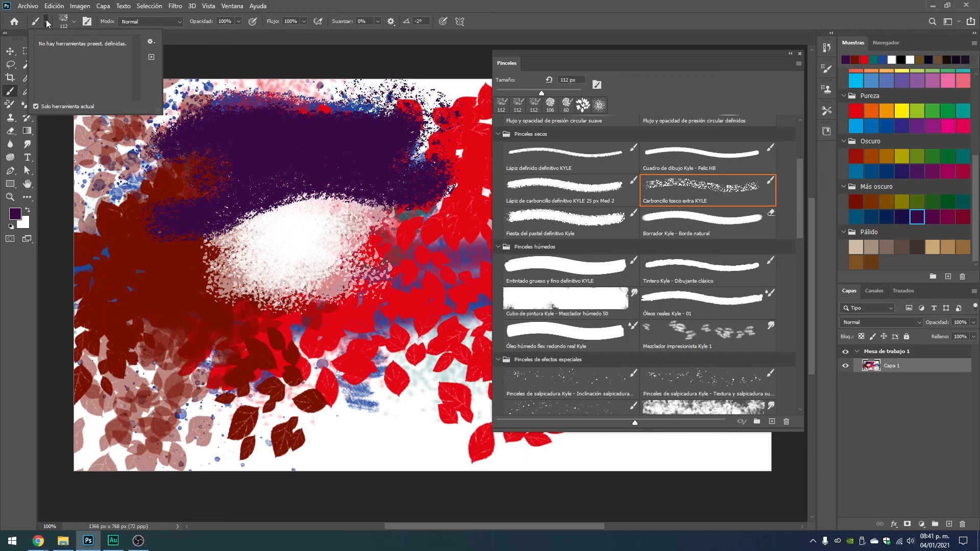
click(150, 42)
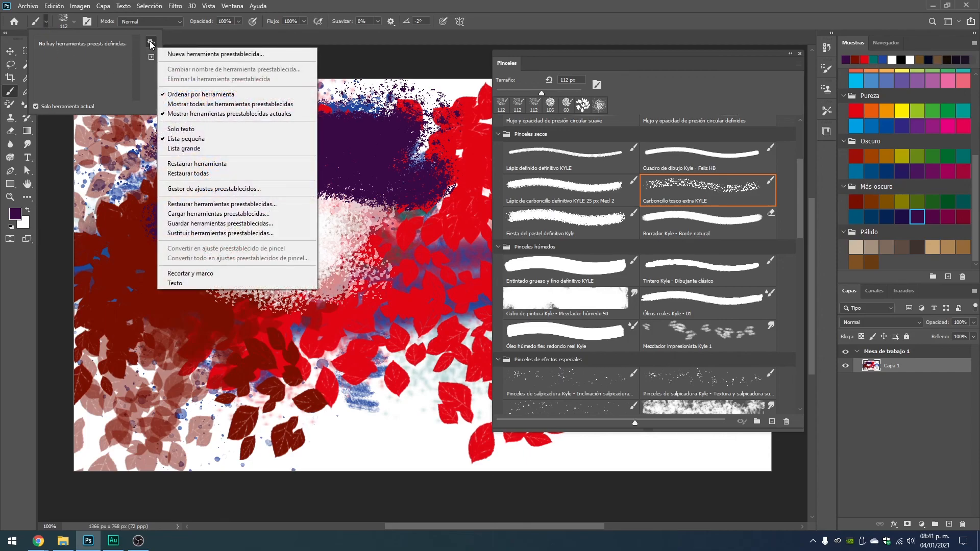
click(211, 164)
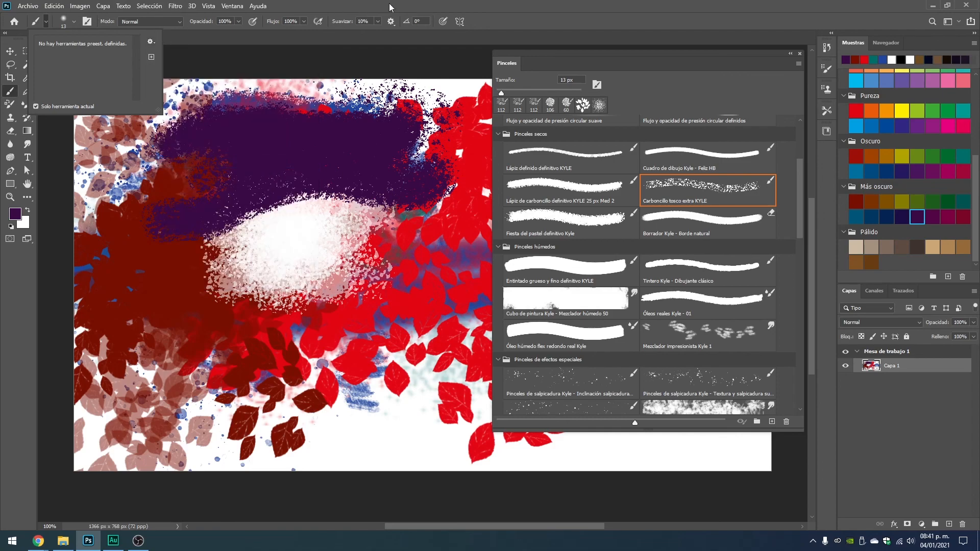
click(790, 53)
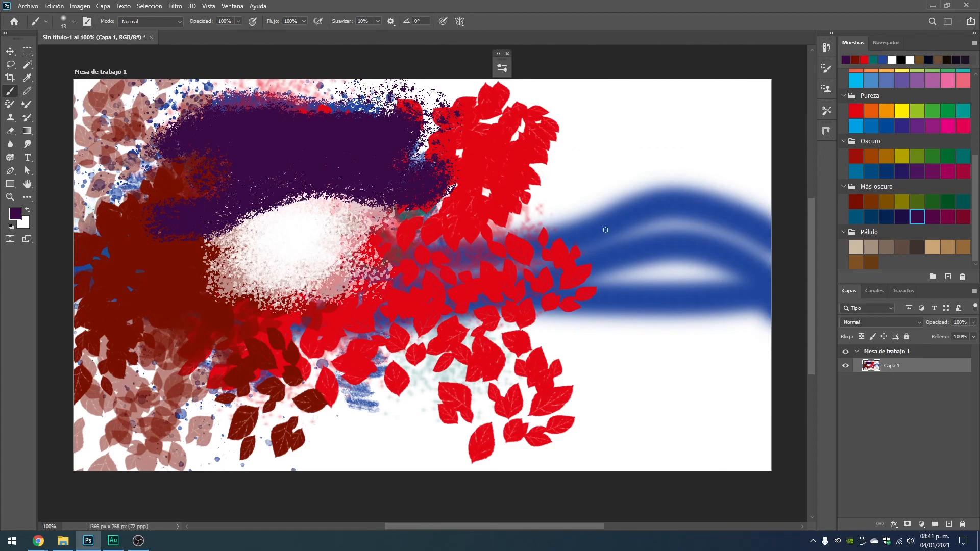